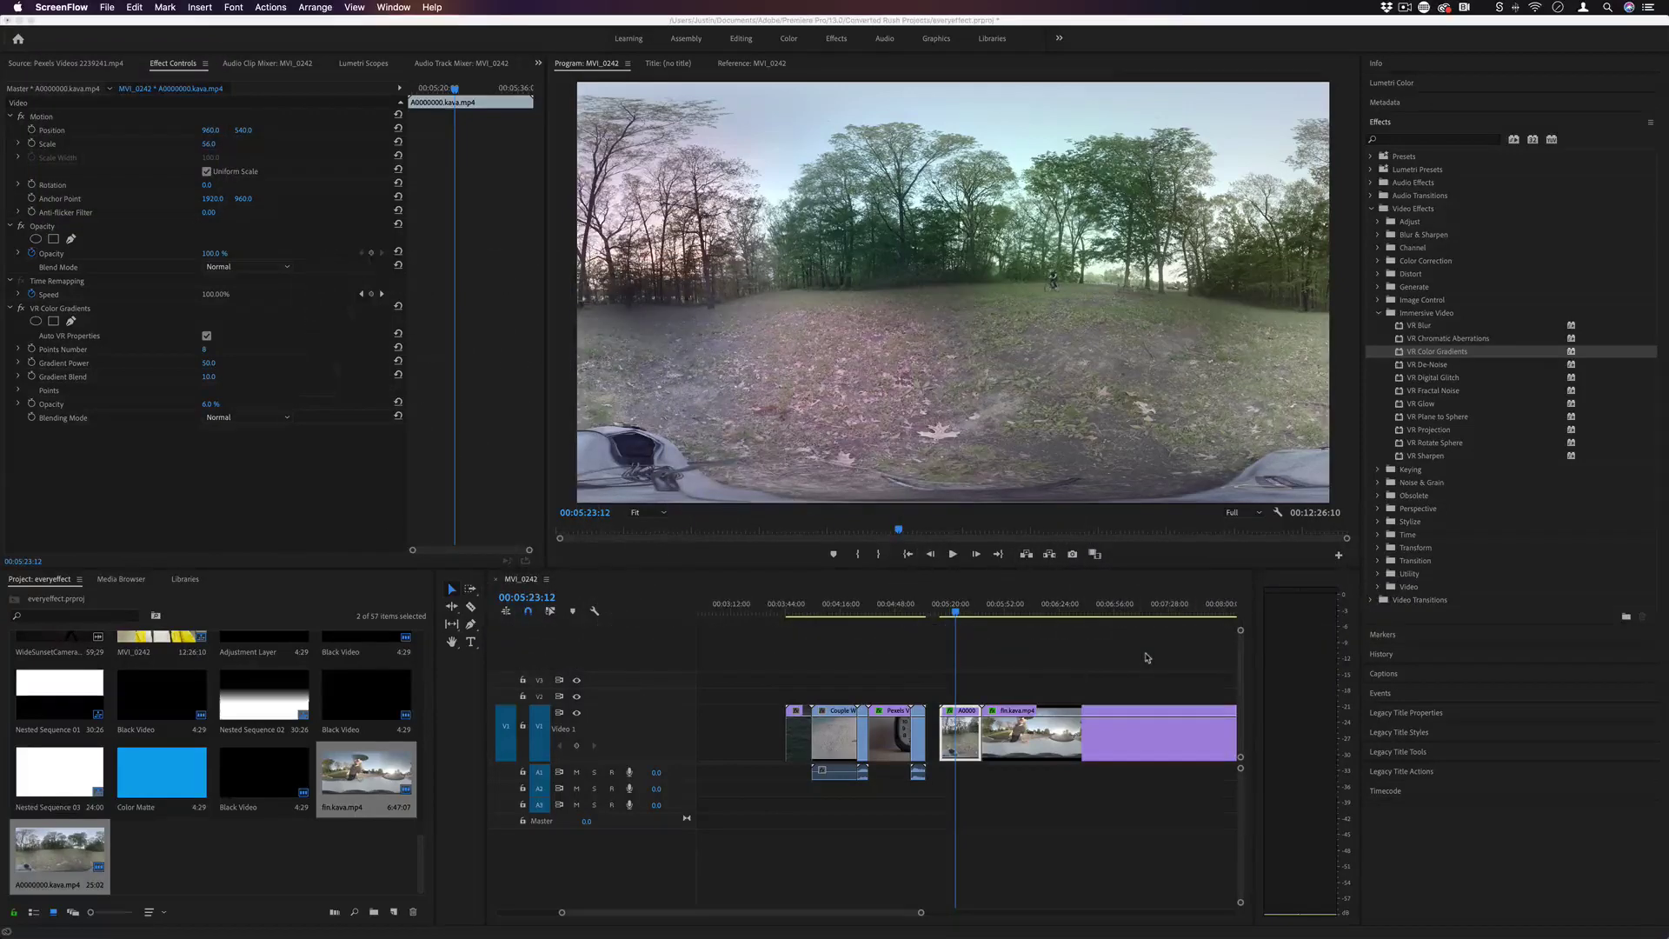
{"action": "left_click", "coordinate": [1452, 312]}
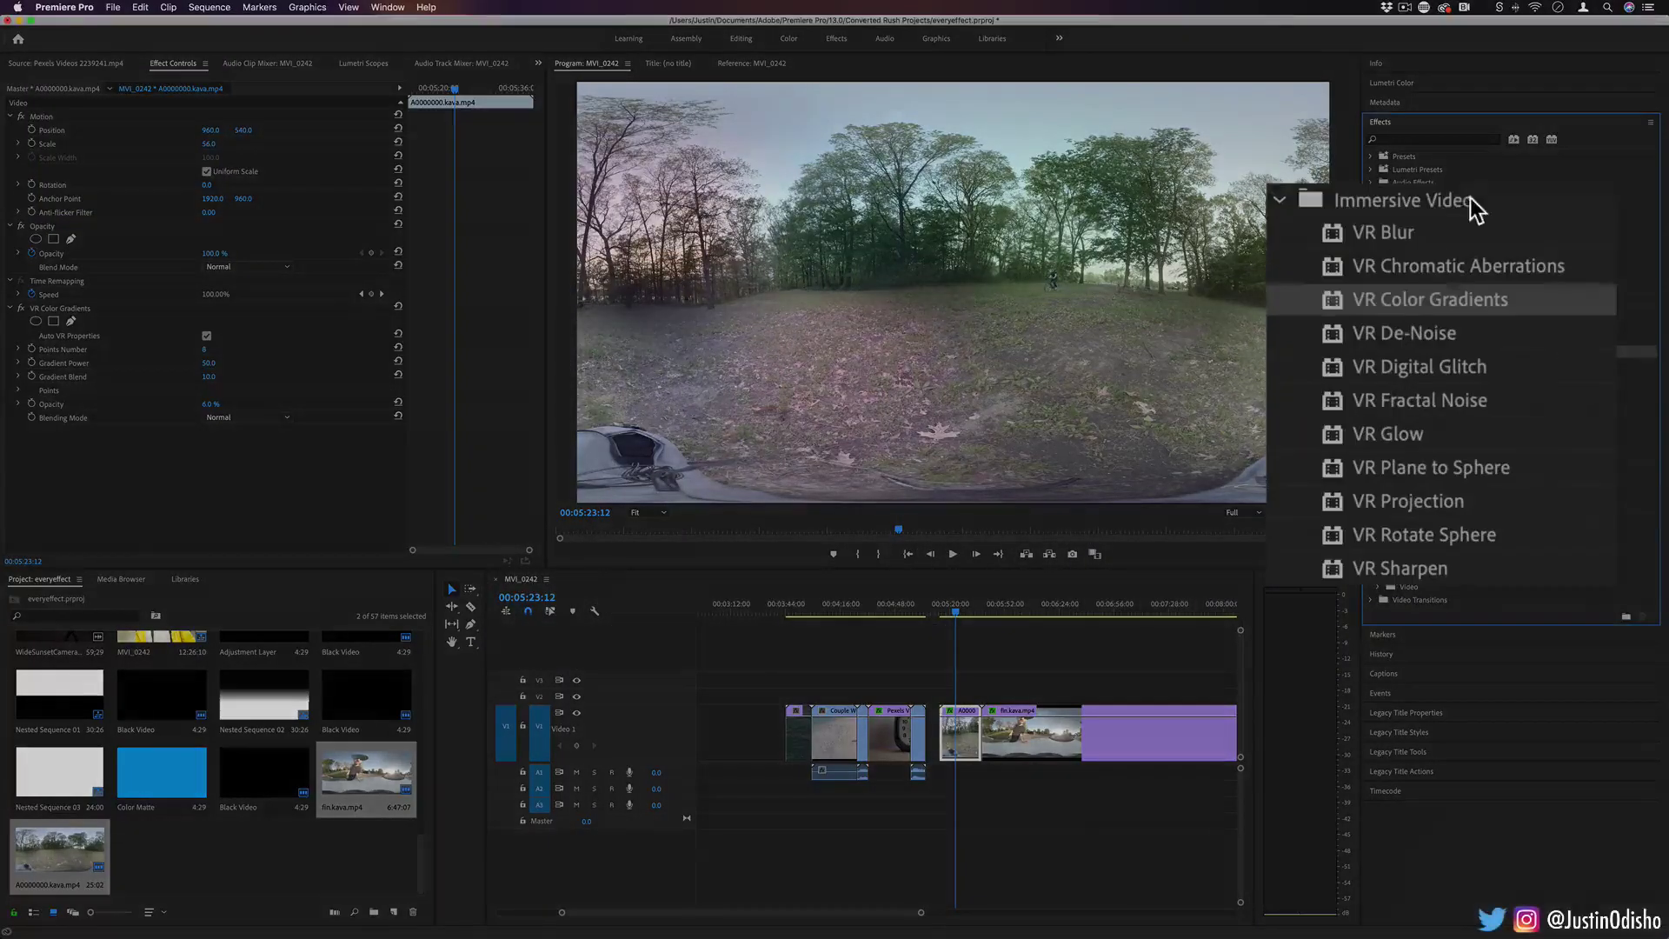
{"action": "left_click", "coordinate": [1423, 200]}
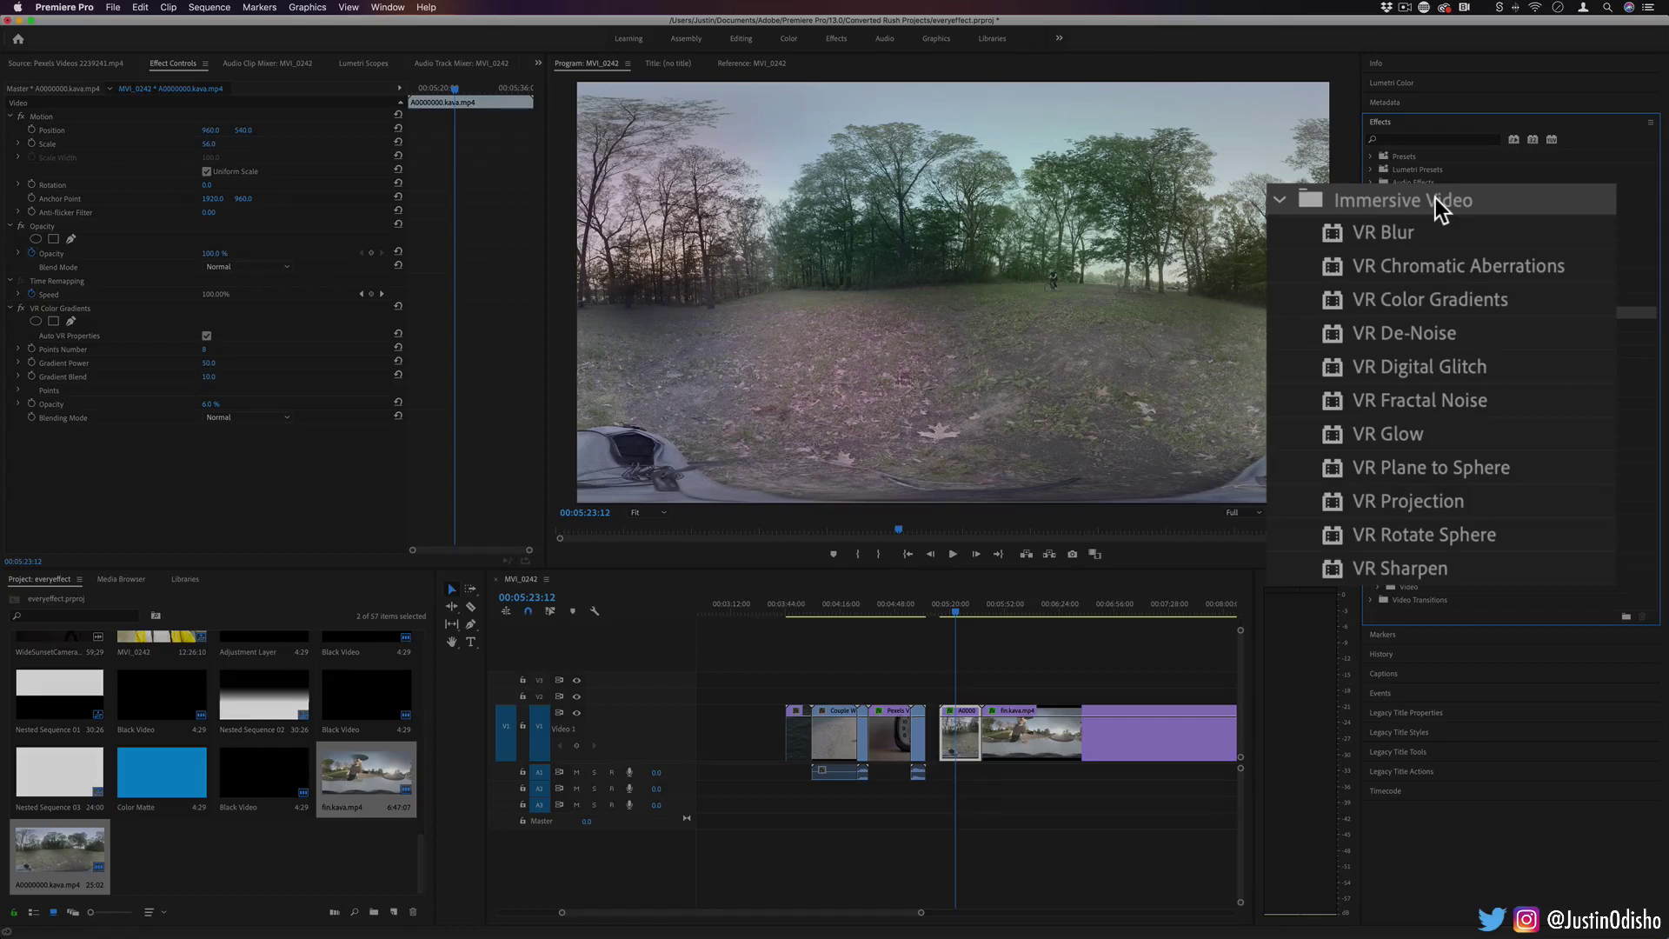
{"action": "left_click", "coordinate": [1435, 233]}
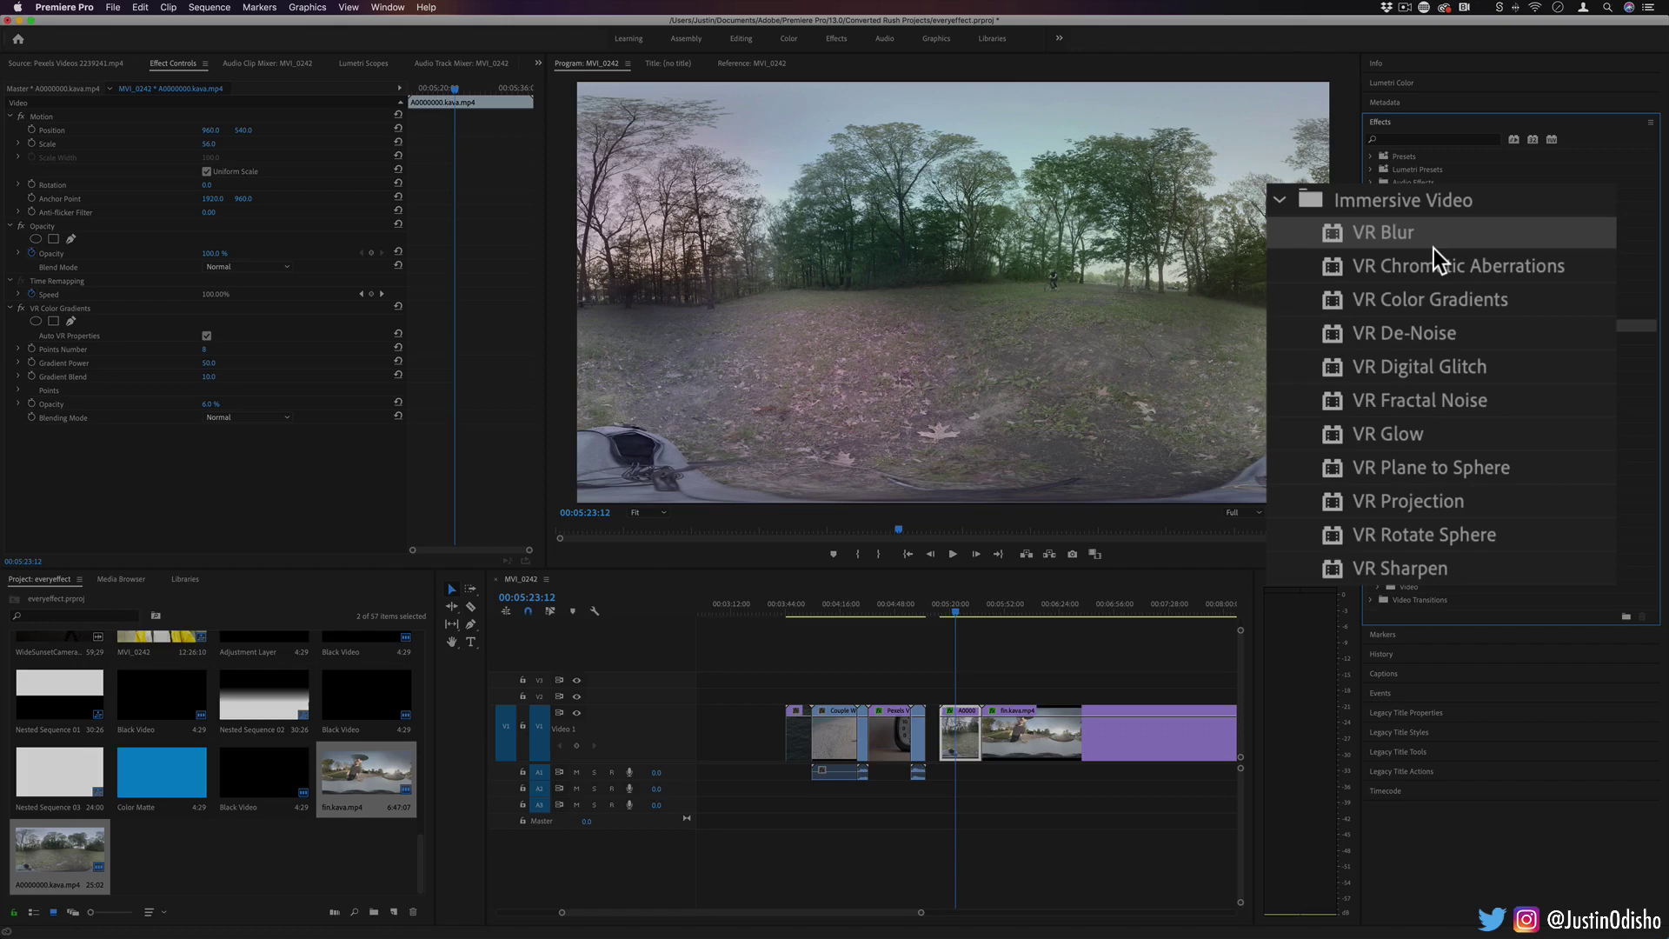
Scale the fin.kava.mp4 clip down to 50 so the 360 footage fits the frame width
{"action": "left_click", "coordinate": [1006, 611]}
{"action": "left_click_drag", "start_coordinate": [211, 143], "coordinate": [115, 143]}
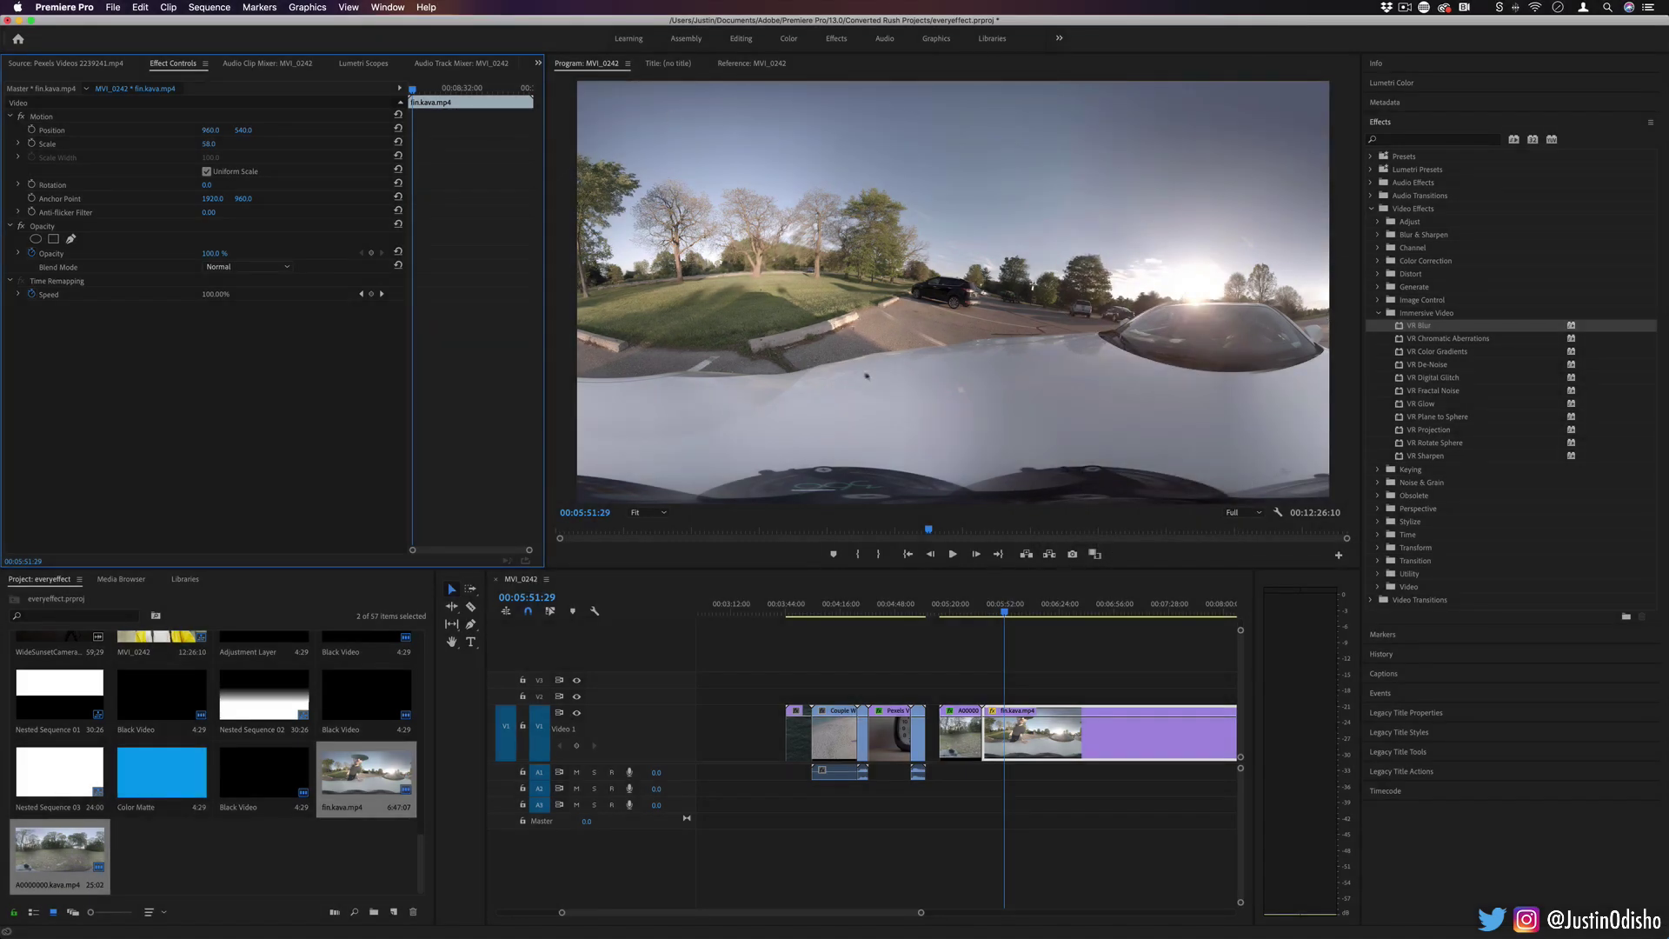
{"action": "left_click_drag", "start_coordinate": [209, 143], "coordinate": [202, 144]}
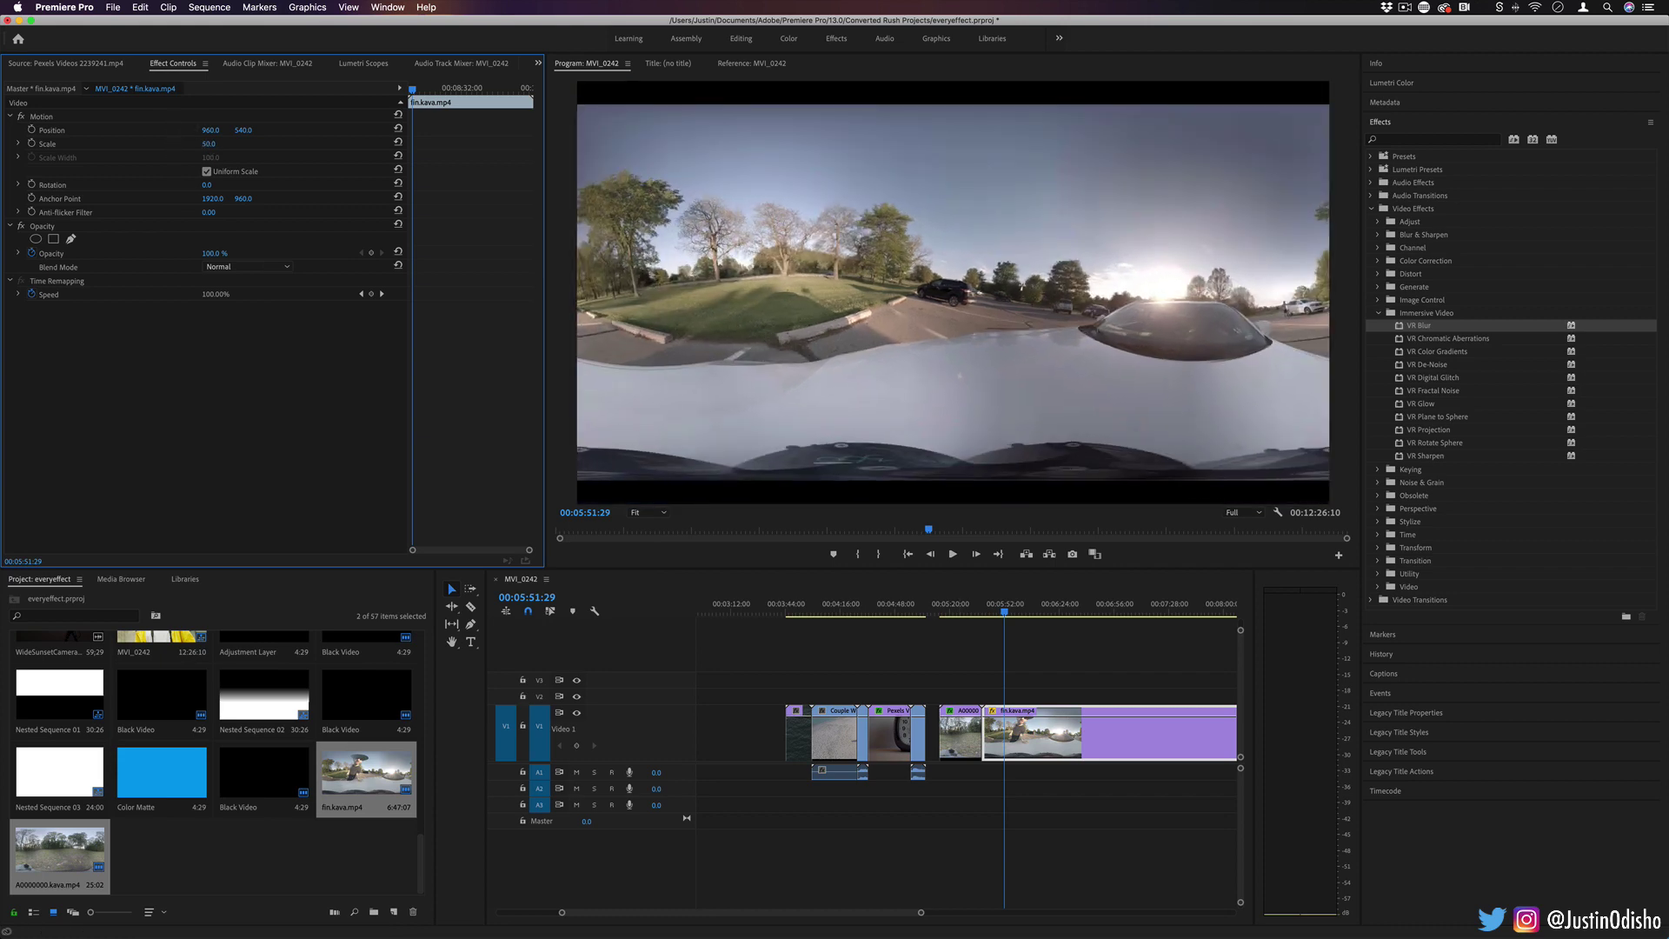
Scrub through the fin.kava.mp4 and A0000000.kava.mp4 clips to examine the 360 footage
{"action": "left_click", "coordinate": [1076, 603]}
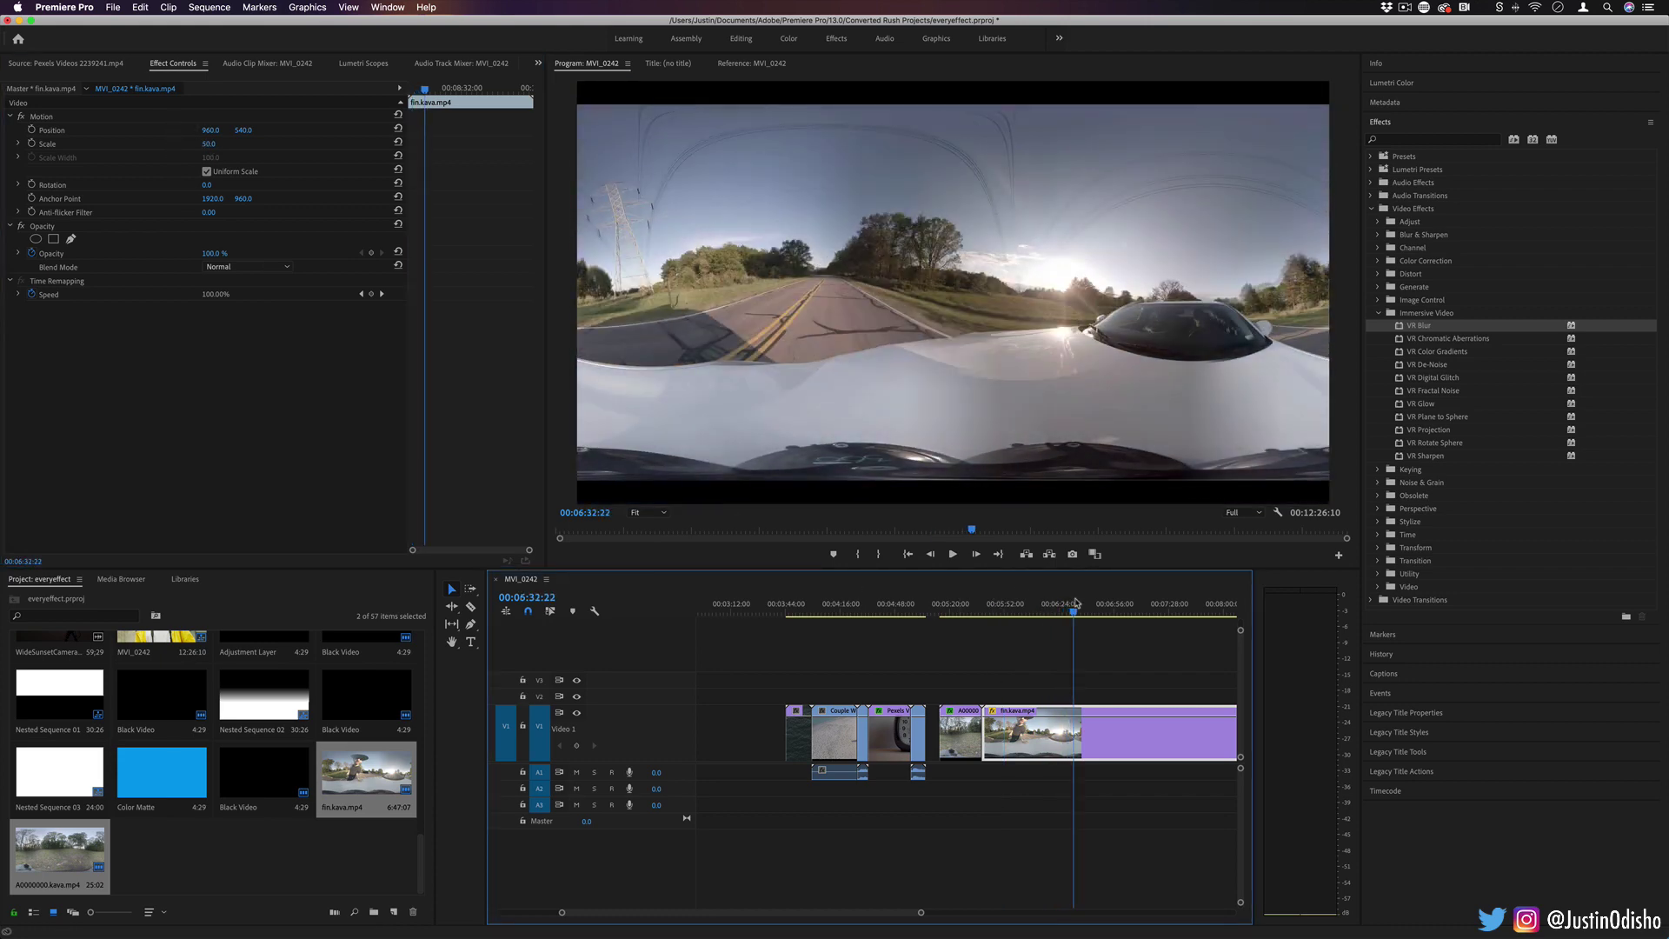
{"action": "left_click_drag", "start_coordinate": [1076, 603], "coordinate": [1064, 603]}
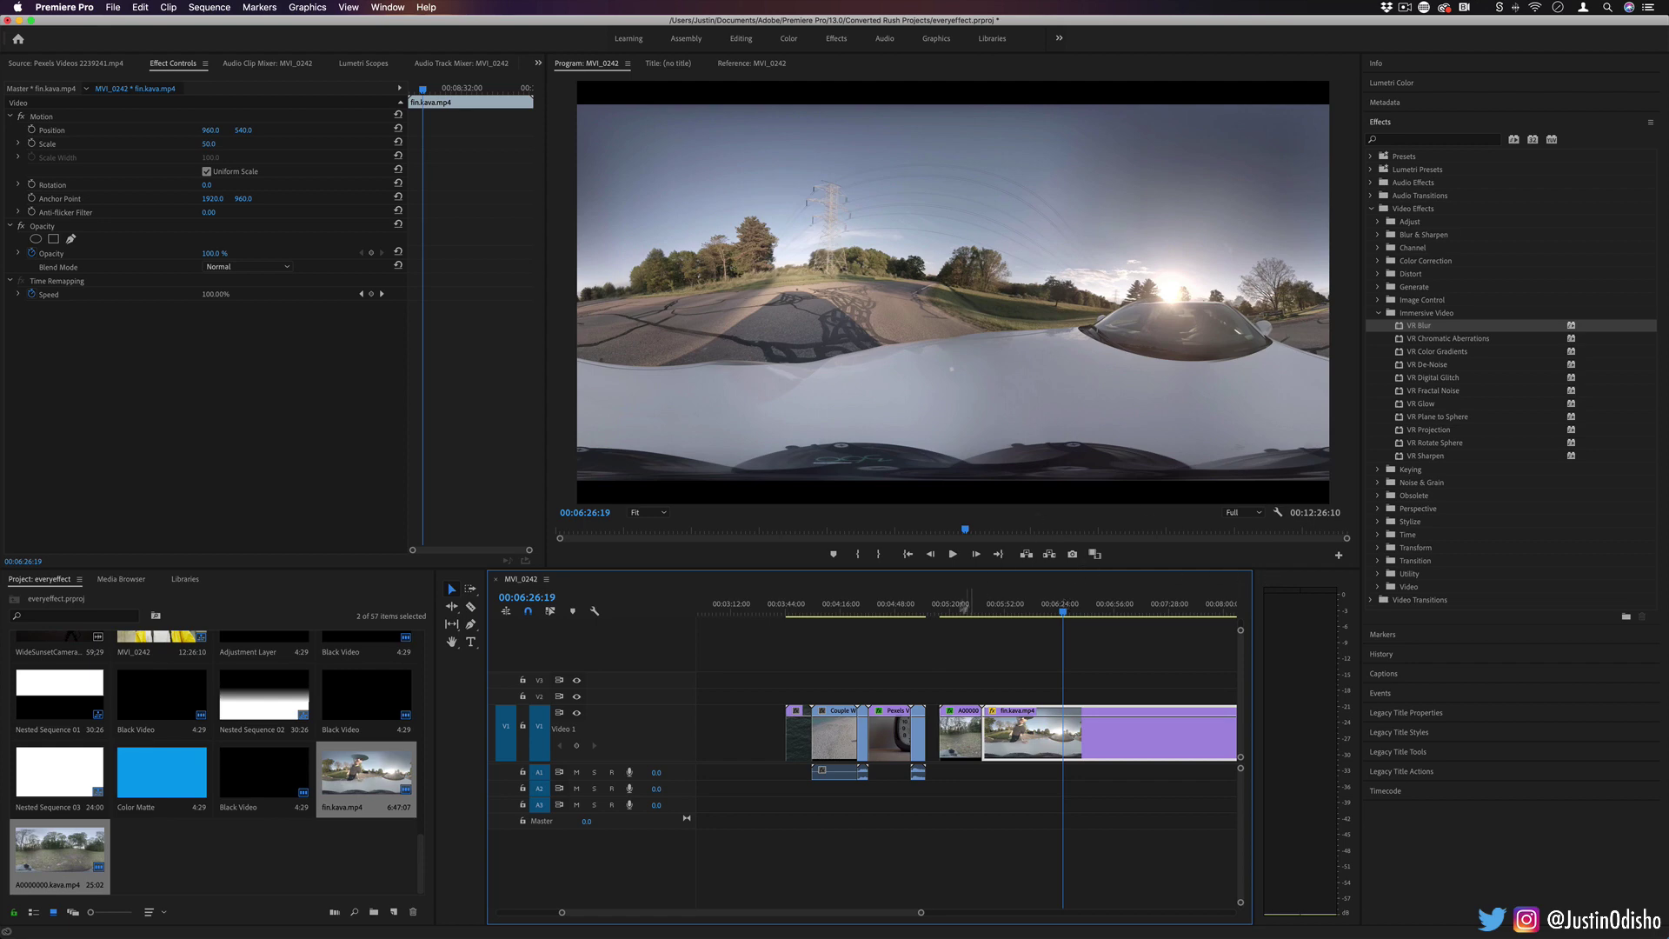
{"action": "left_click", "coordinate": [960, 614]}
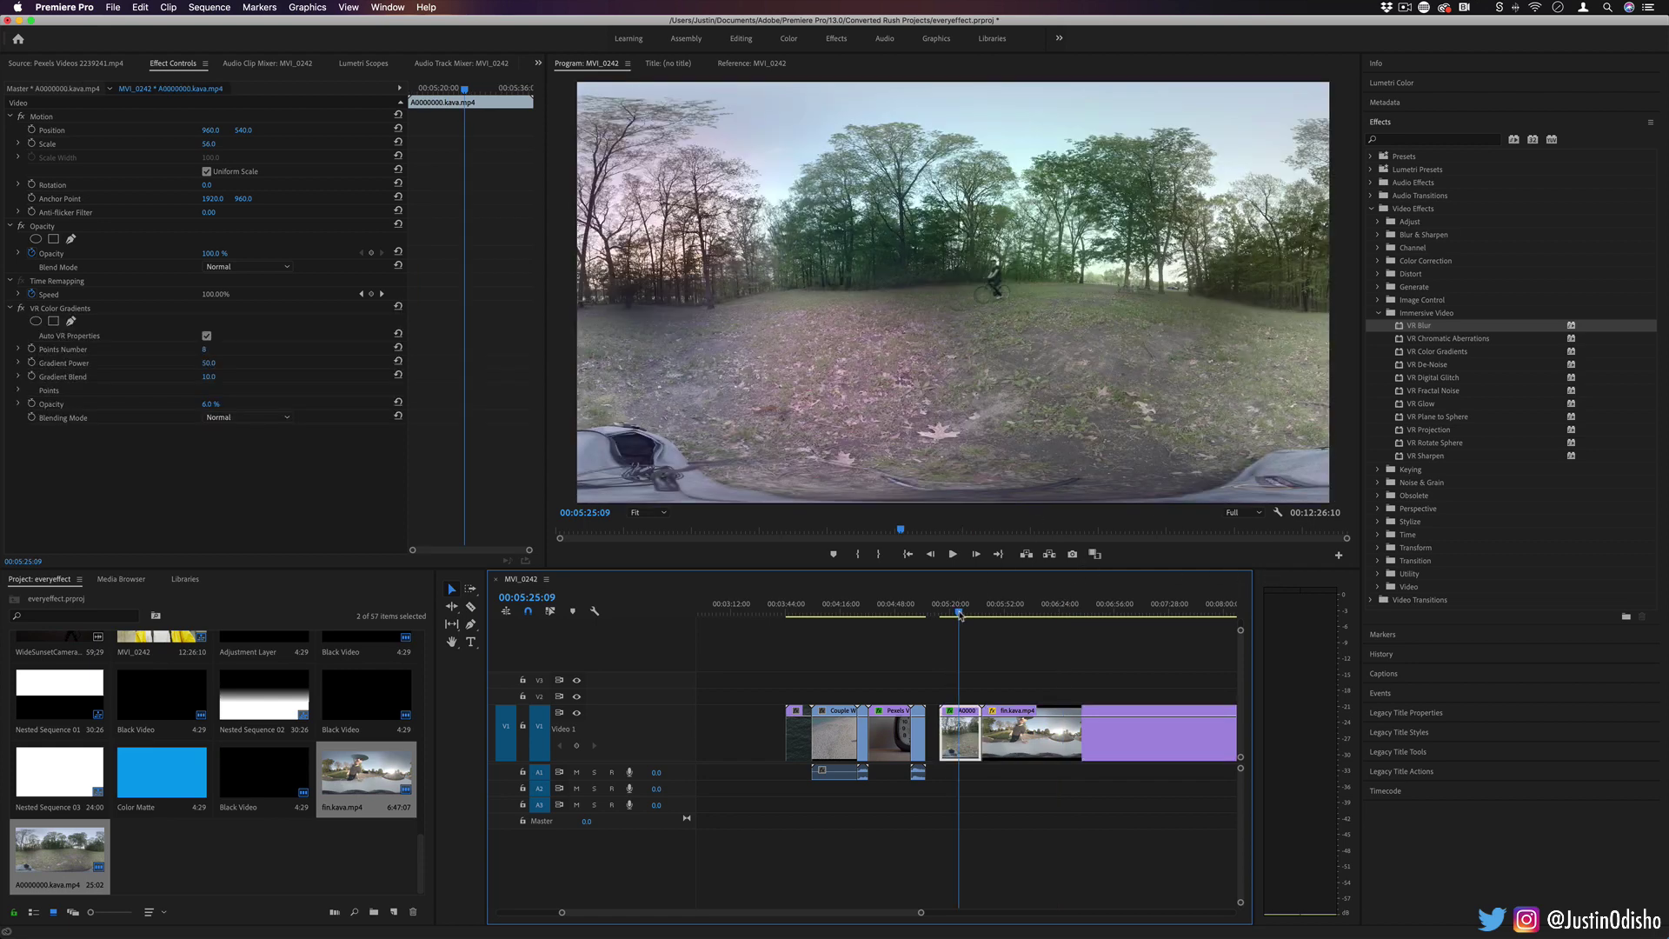
{"action": "left_click", "coordinate": [1426, 327]}
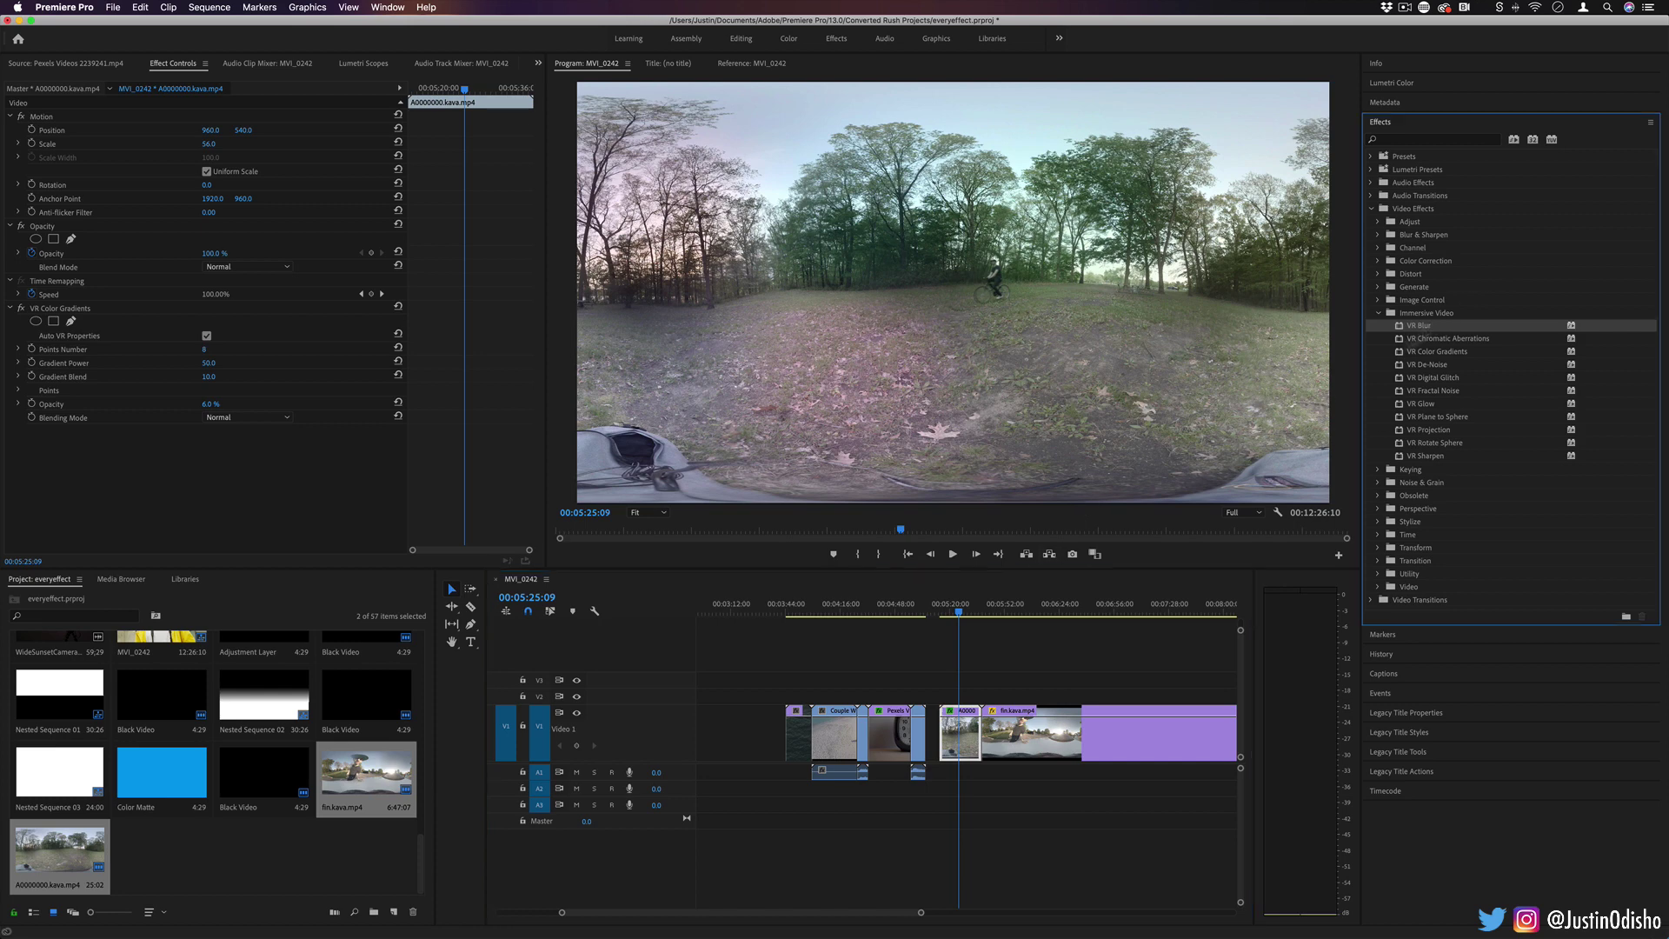
{"action": "left_click", "coordinate": [1039, 602]}
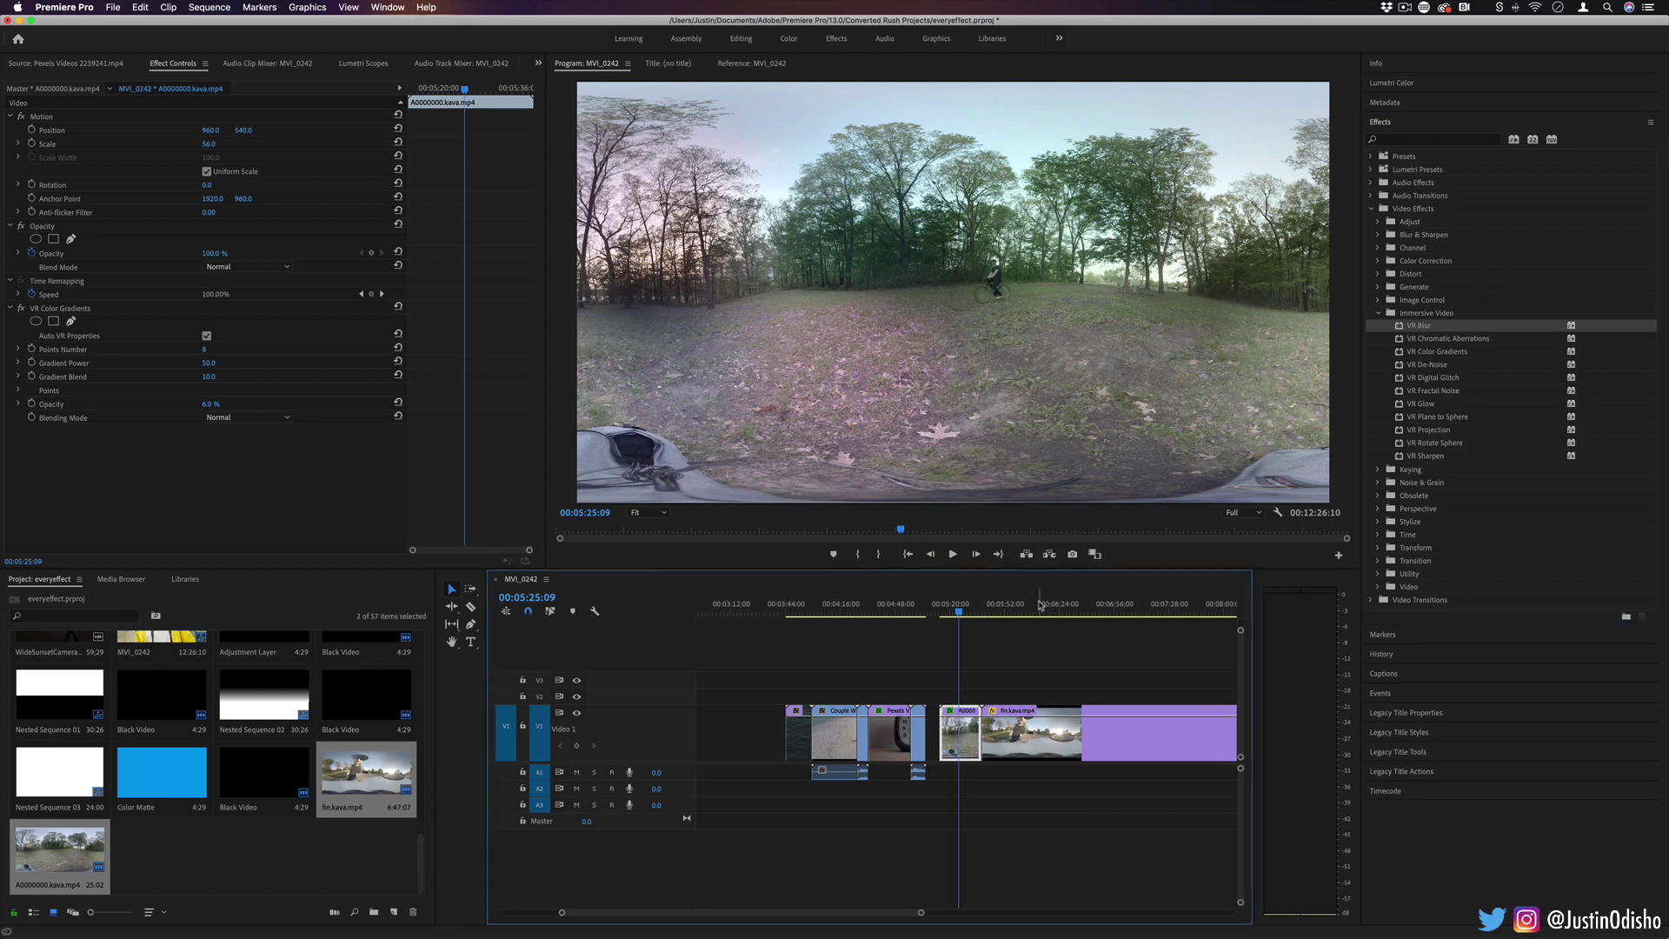
{"action": "left_click_drag", "start_coordinate": [1039, 601], "coordinate": [854, 610]}
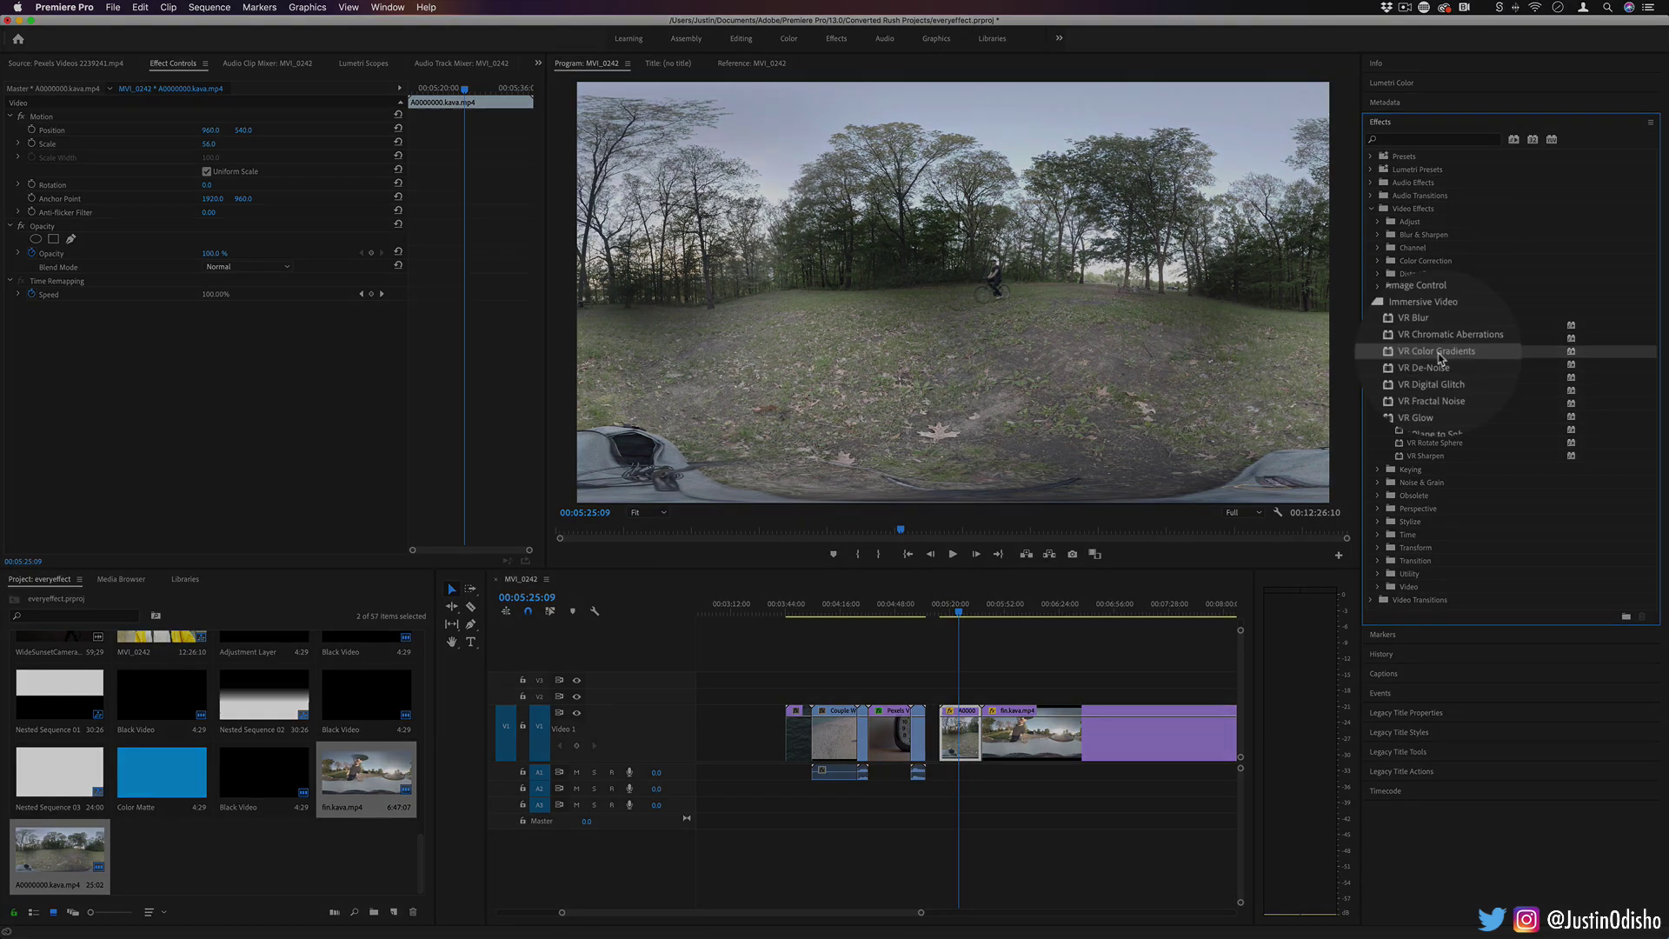
Apply VR Color Gradients to the A0000000.kava.mp4 clip and lower the effect's opacity to 28%
{"action": "left_click_drag", "start_coordinate": [1457, 359], "coordinate": [966, 751]}
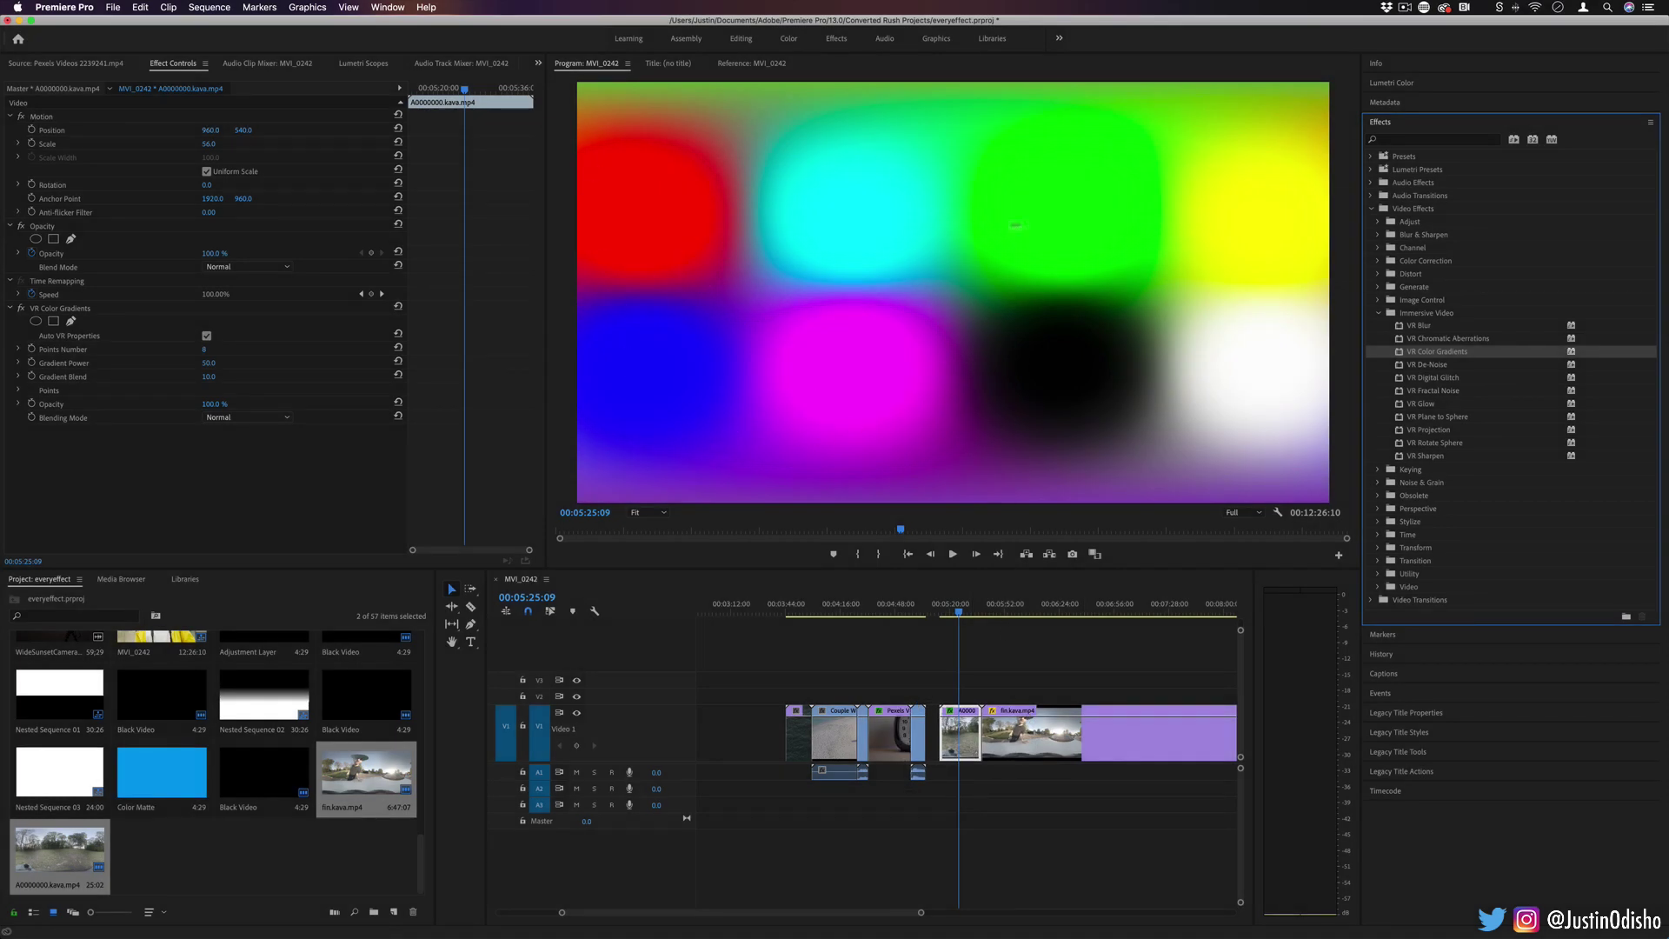
{"action": "left_click_drag", "start_coordinate": [211, 403], "coordinate": [164, 404]}
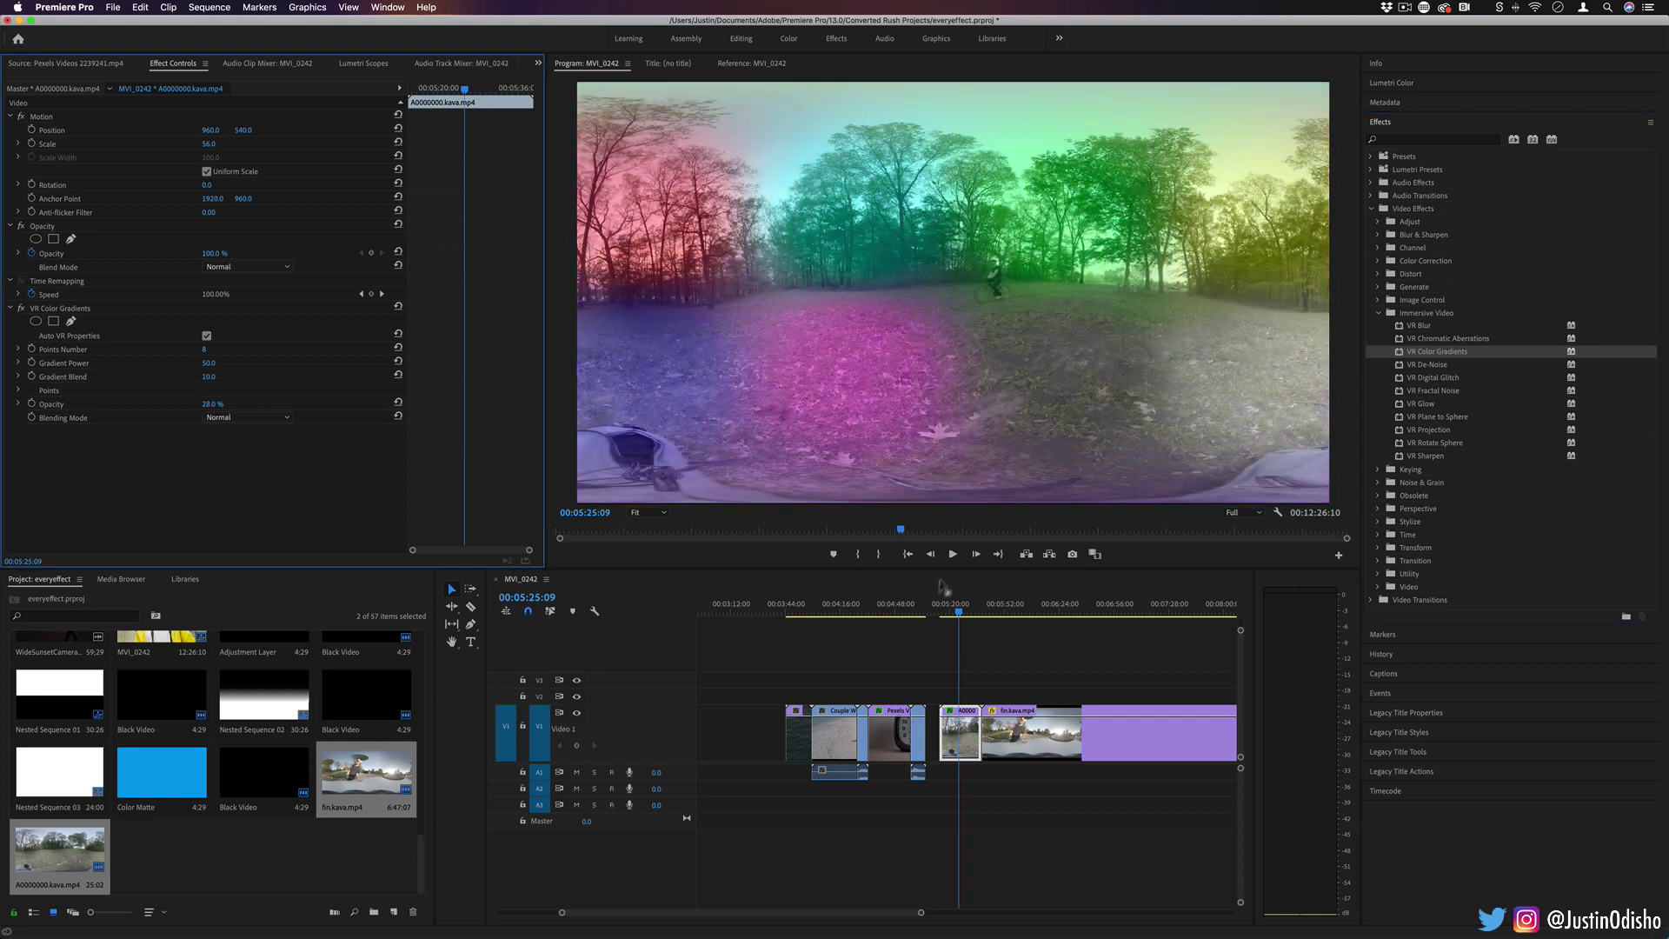
Compare the VR Color Gradients effect on the aerial boat clip and on the A0000000.kava.mp4 clip
{"action": "left_click_drag", "start_coordinate": [962, 603], "coordinate": [965, 602]}
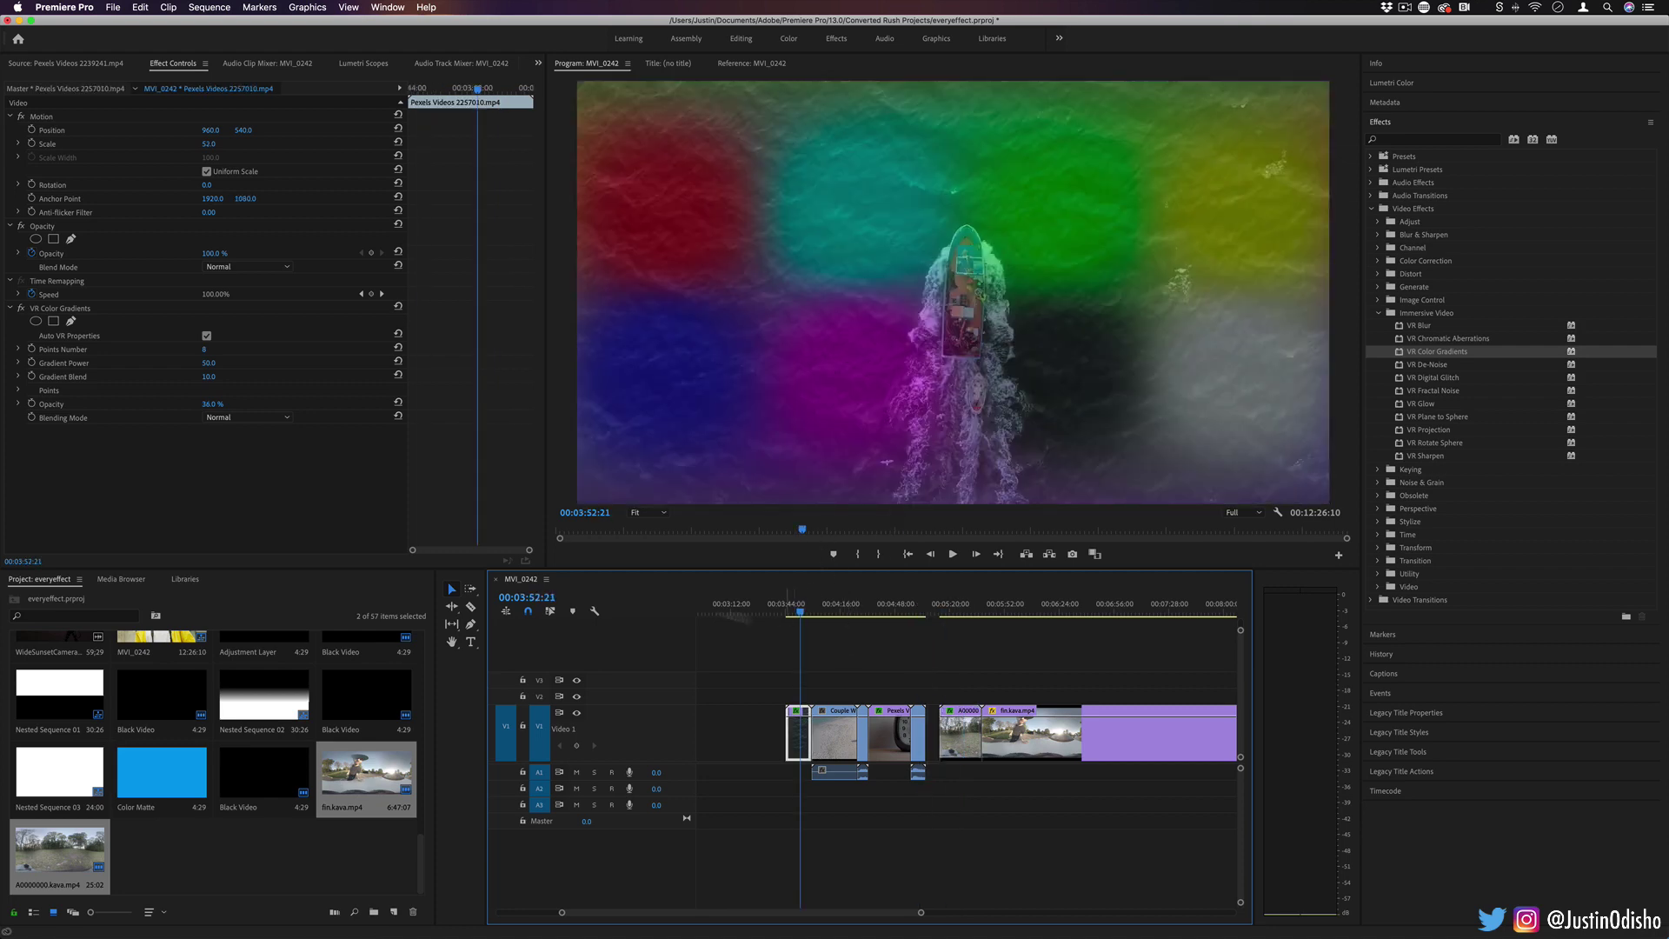
{"action": "left_click", "coordinate": [20, 308]}
{"action": "left_click", "coordinate": [20, 308]}
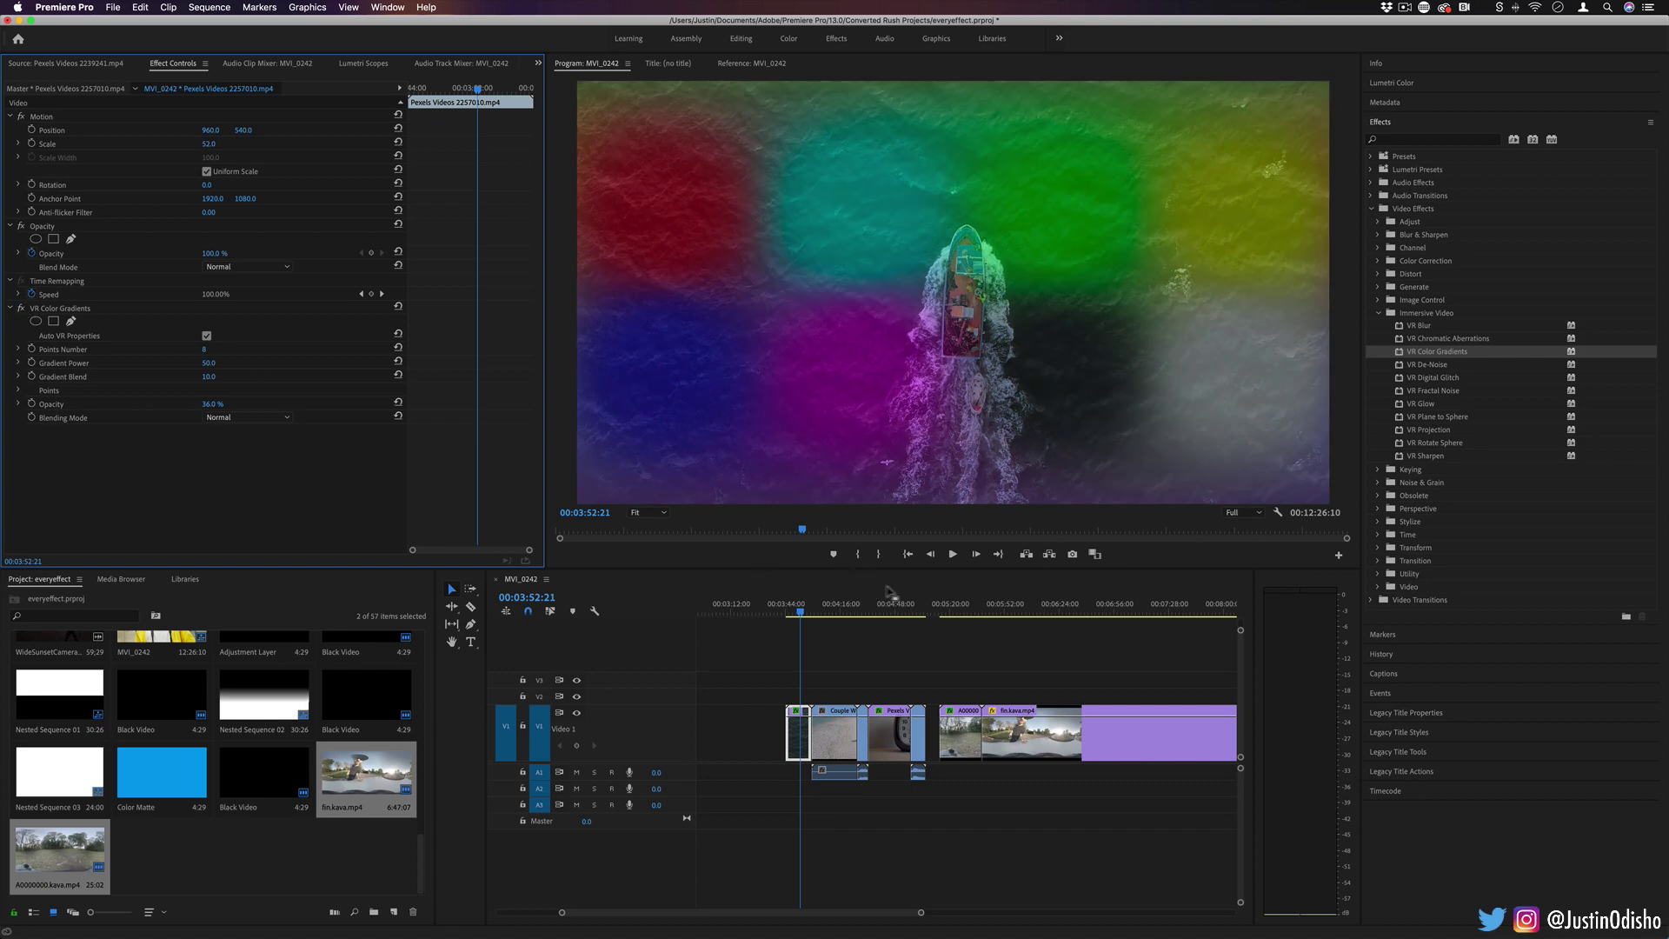
{"action": "left_click", "coordinate": [967, 602]}
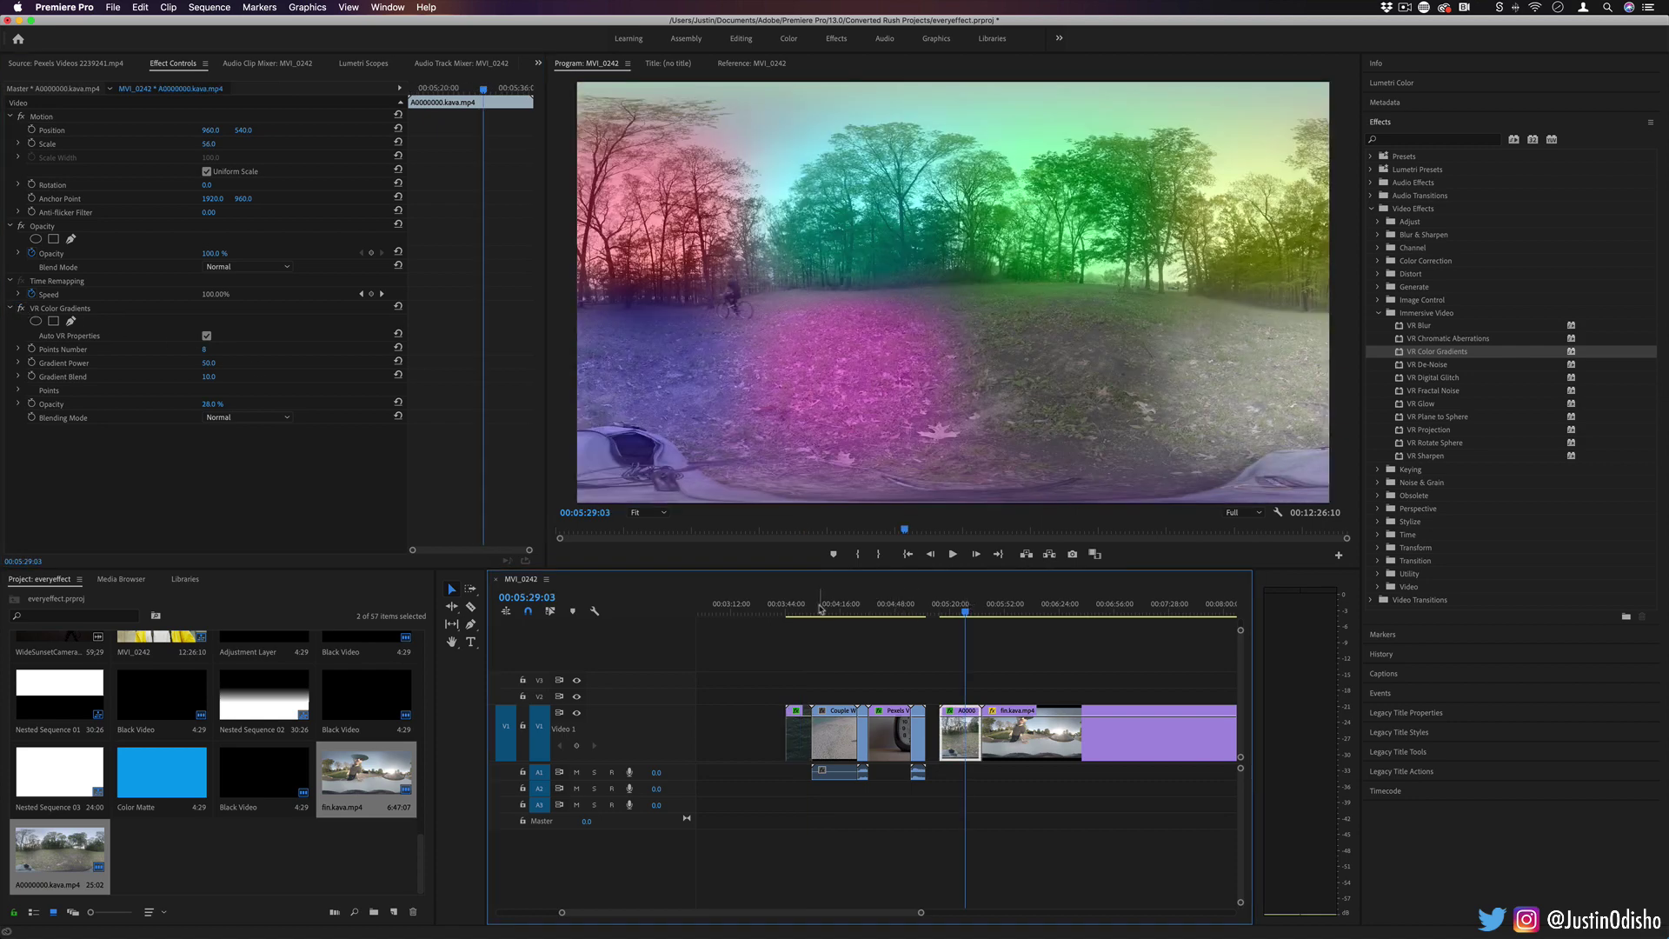
{"action": "left_click", "coordinate": [797, 603]}
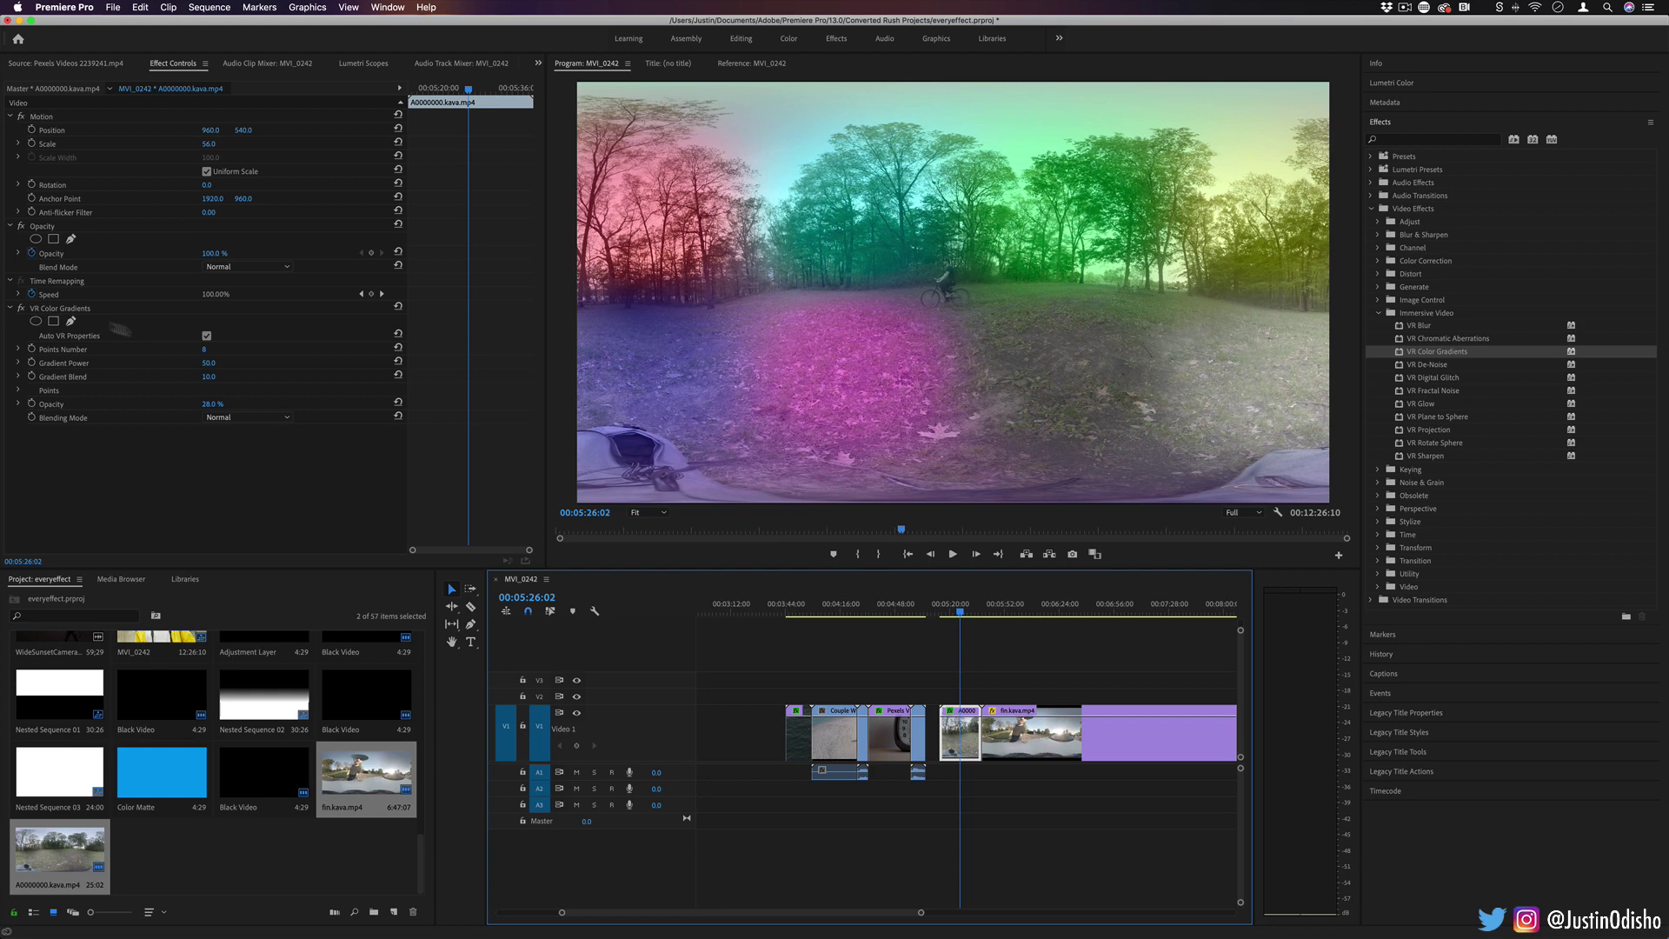
Set VR Color Gradients to 8 points, power 100, blend 48, opacity 100% and Multiply blending, and reposition its points across the frame
{"action": "left_click_drag", "start_coordinate": [203, 353], "coordinate": [205, 350]}
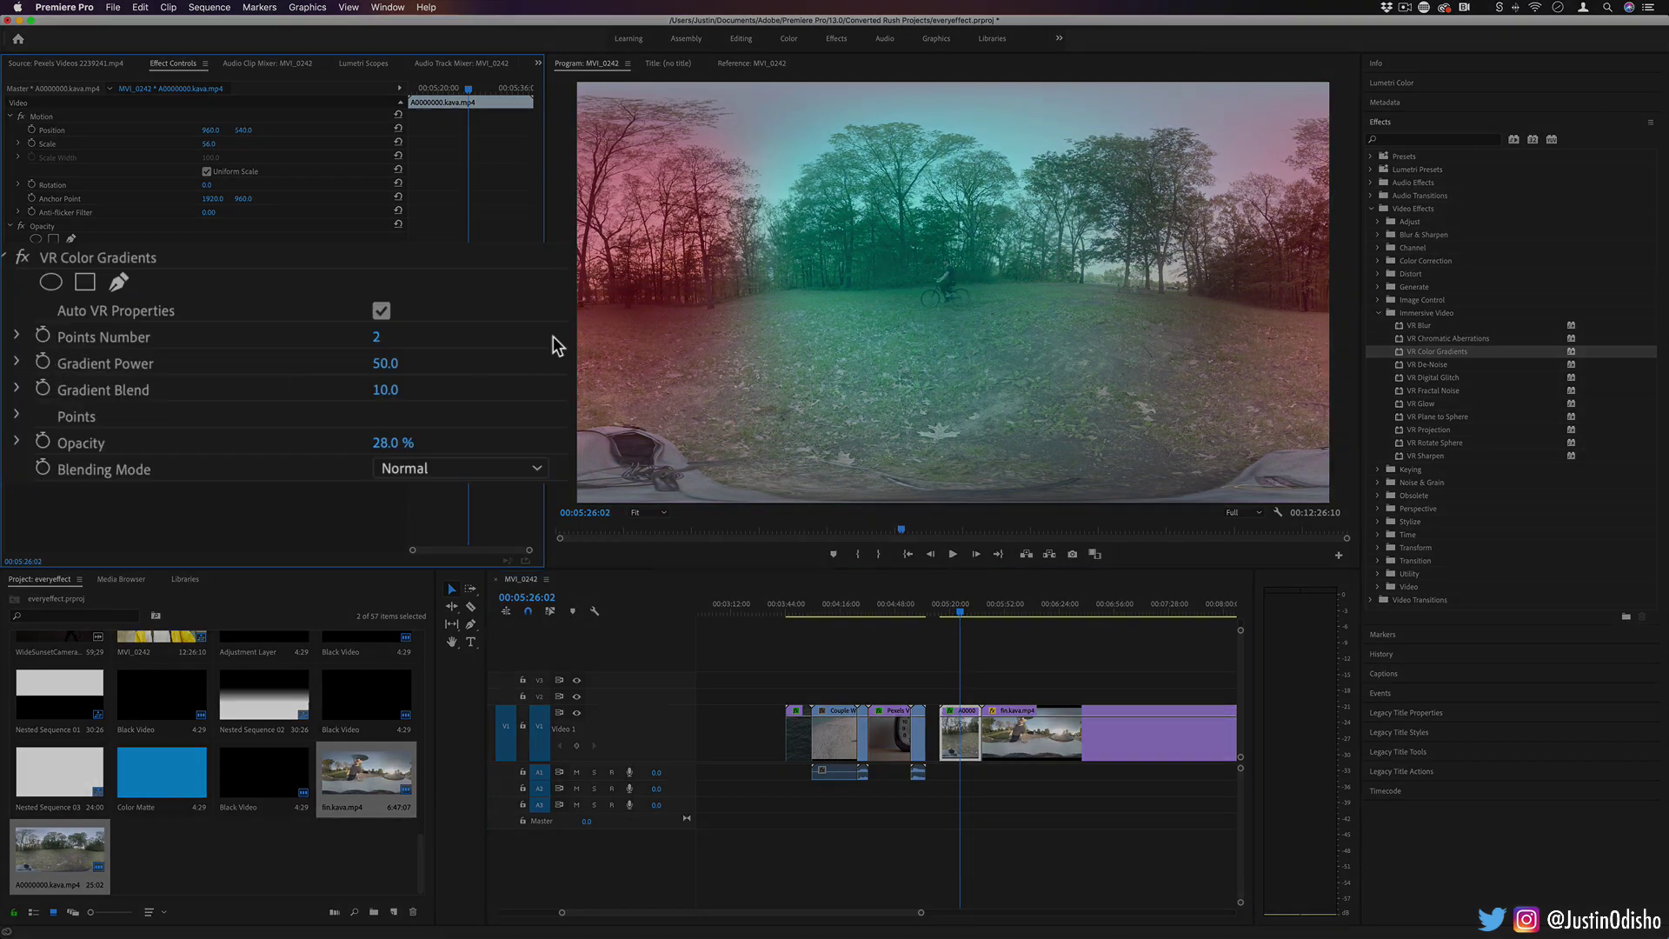
{"action": "left_click_drag", "start_coordinate": [375, 339], "coordinate": [413, 442]}
{"action": "left_click", "coordinate": [80, 443]}
{"action": "left_click", "coordinate": [247, 420]}
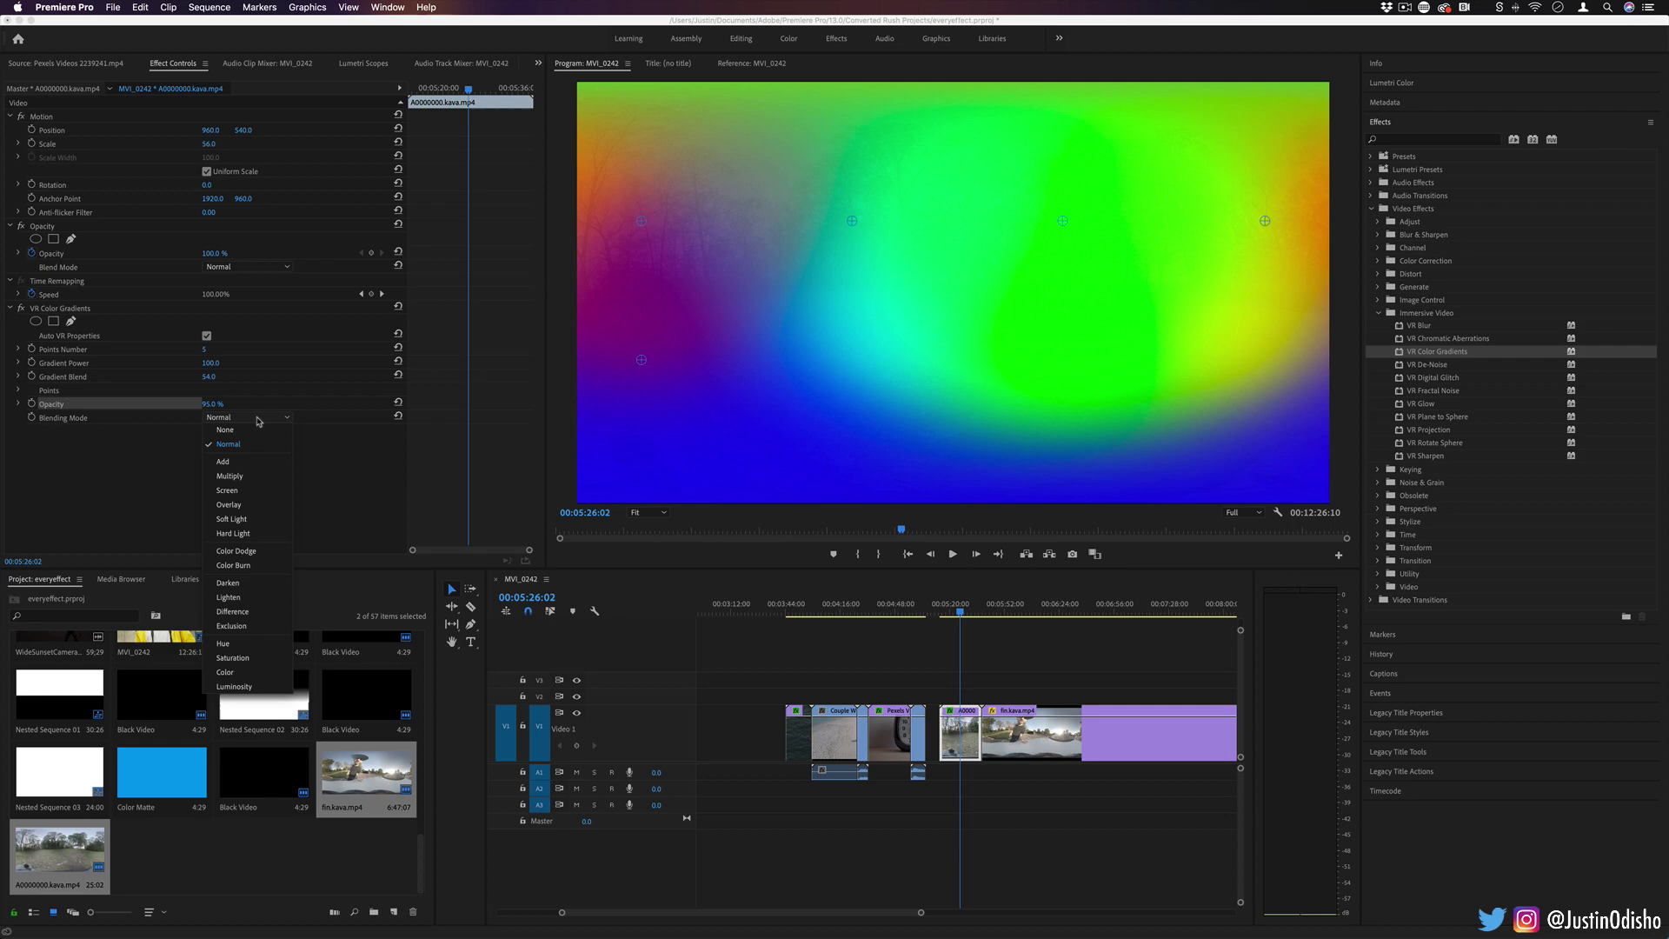
{"action": "left_click", "coordinate": [258, 474]}
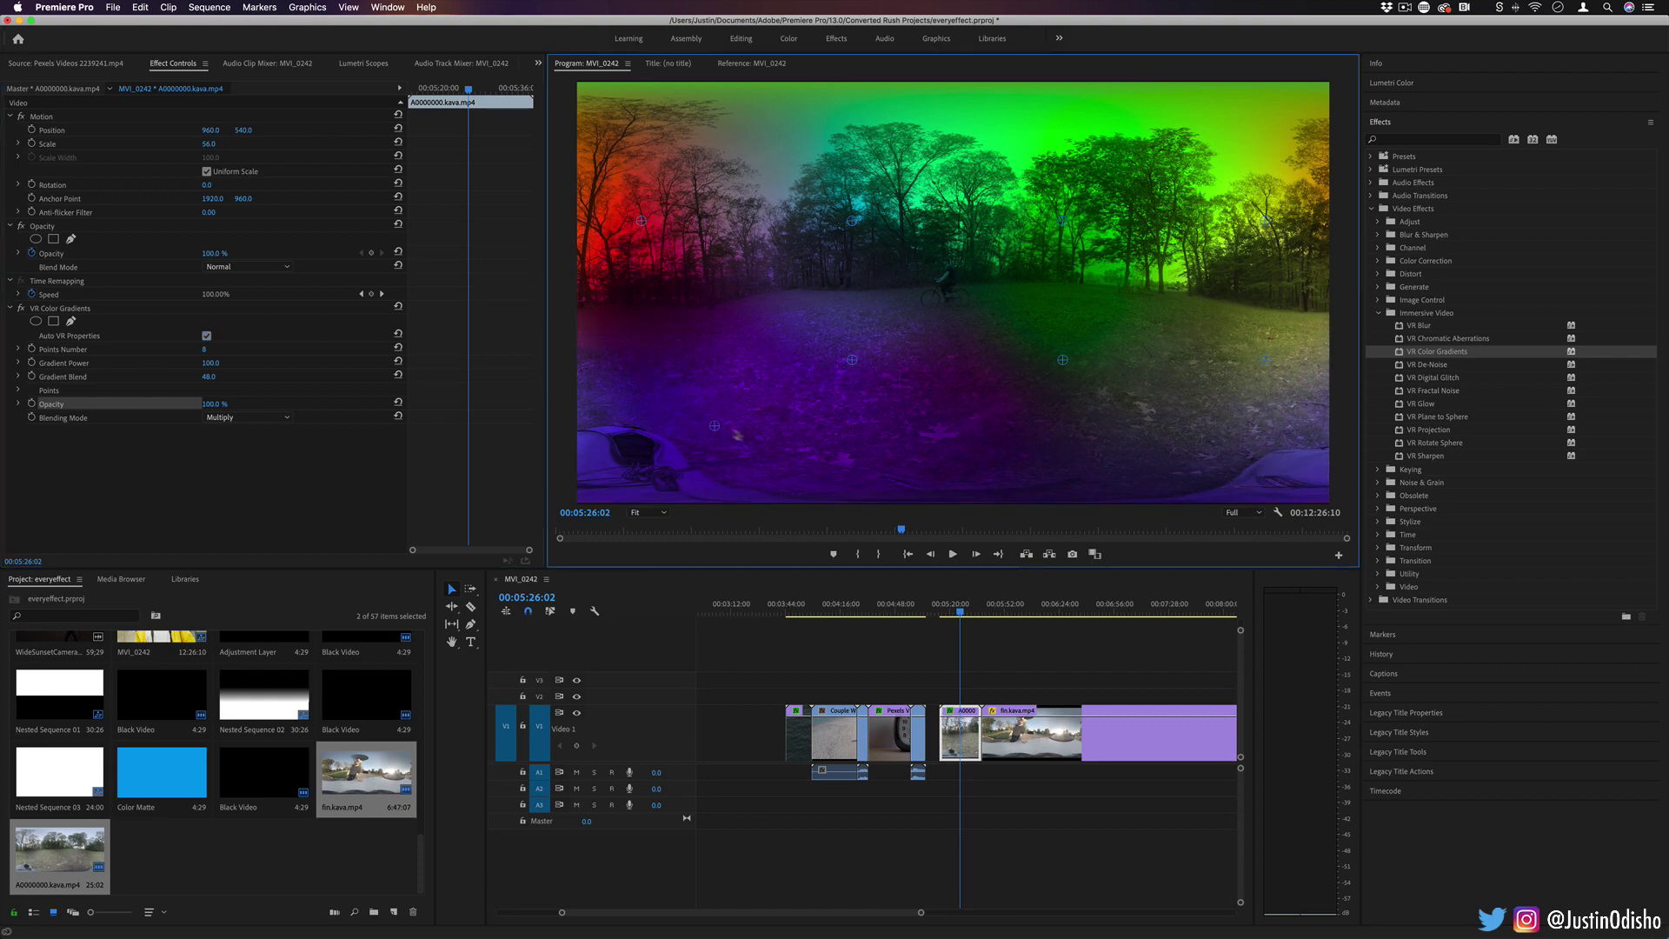
{"action": "left_click_drag", "start_coordinate": [641, 360], "coordinate": [1203, 219]}
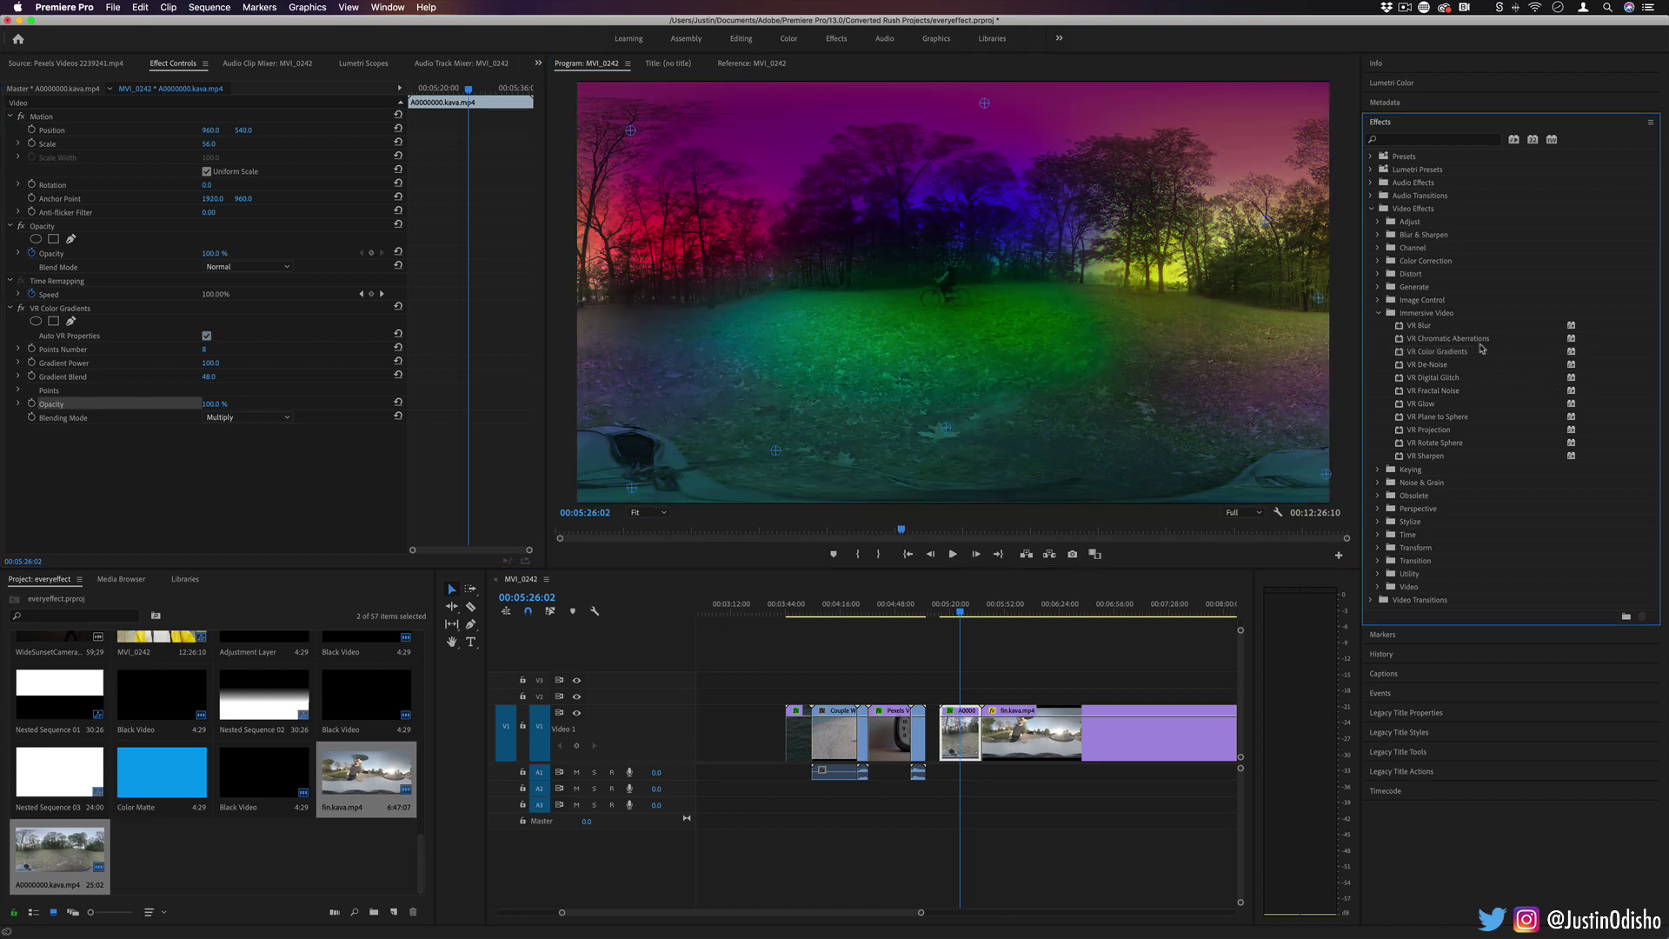
Apply the 4-Color Gradient effect to the couple-on-a-beach clip and show that clip in the preview
{"action": "left_click", "coordinate": [1378, 287]}
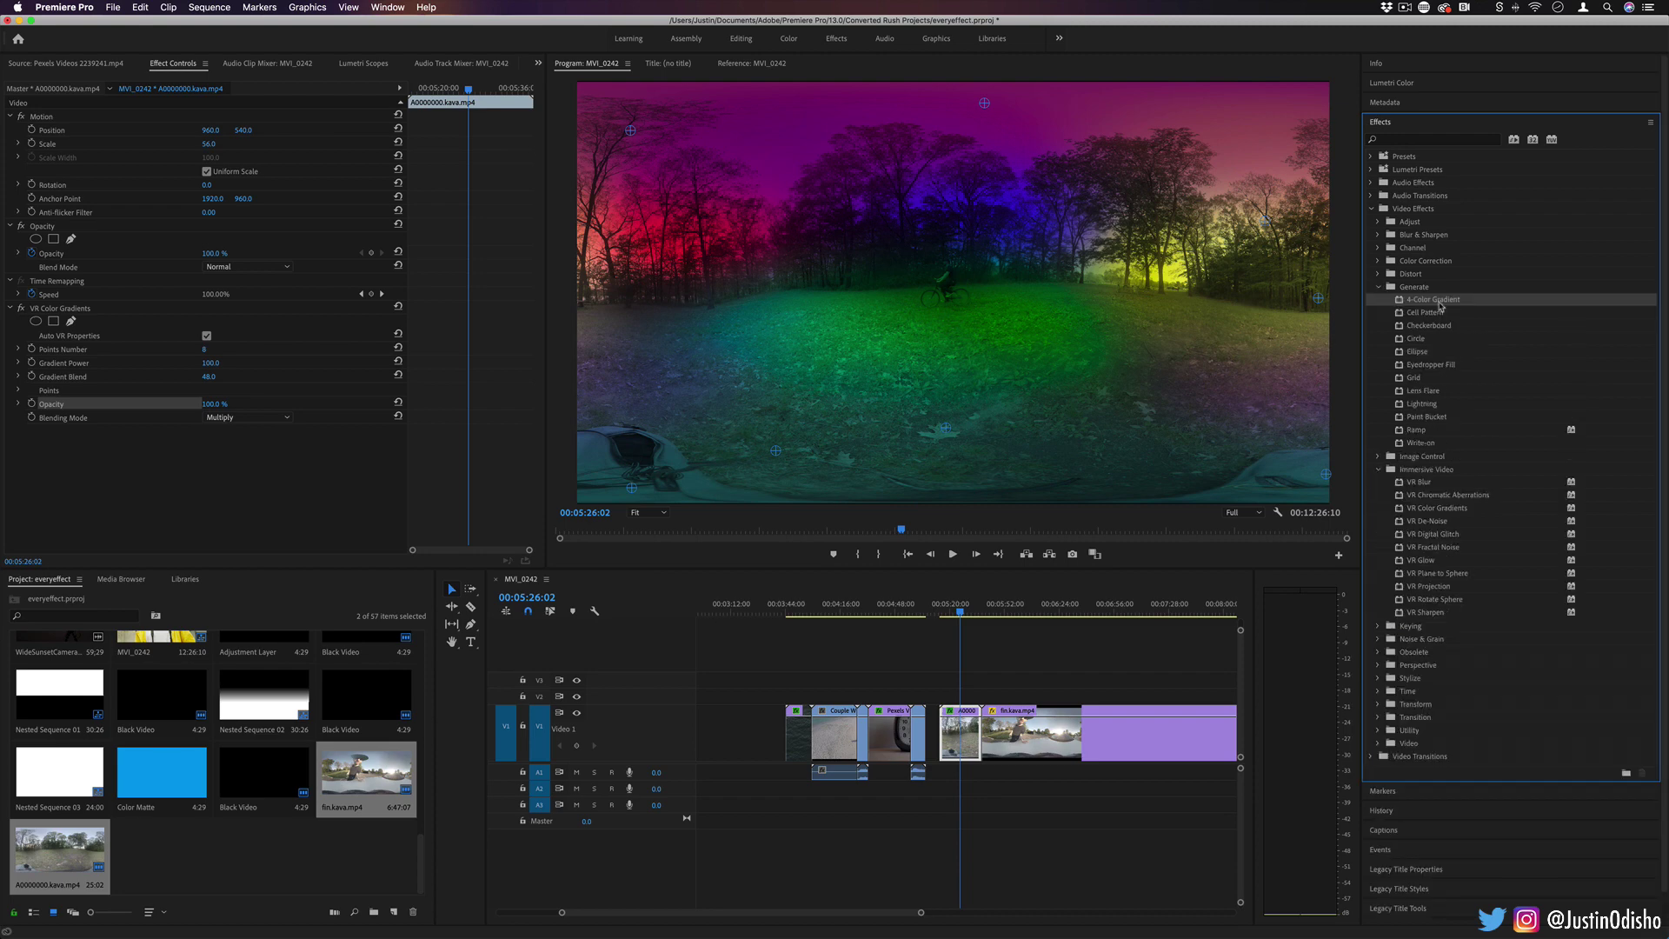
{"action": "left_click_drag", "start_coordinate": [1451, 301], "coordinate": [831, 733]}
{"action": "left_click", "coordinate": [837, 612]}
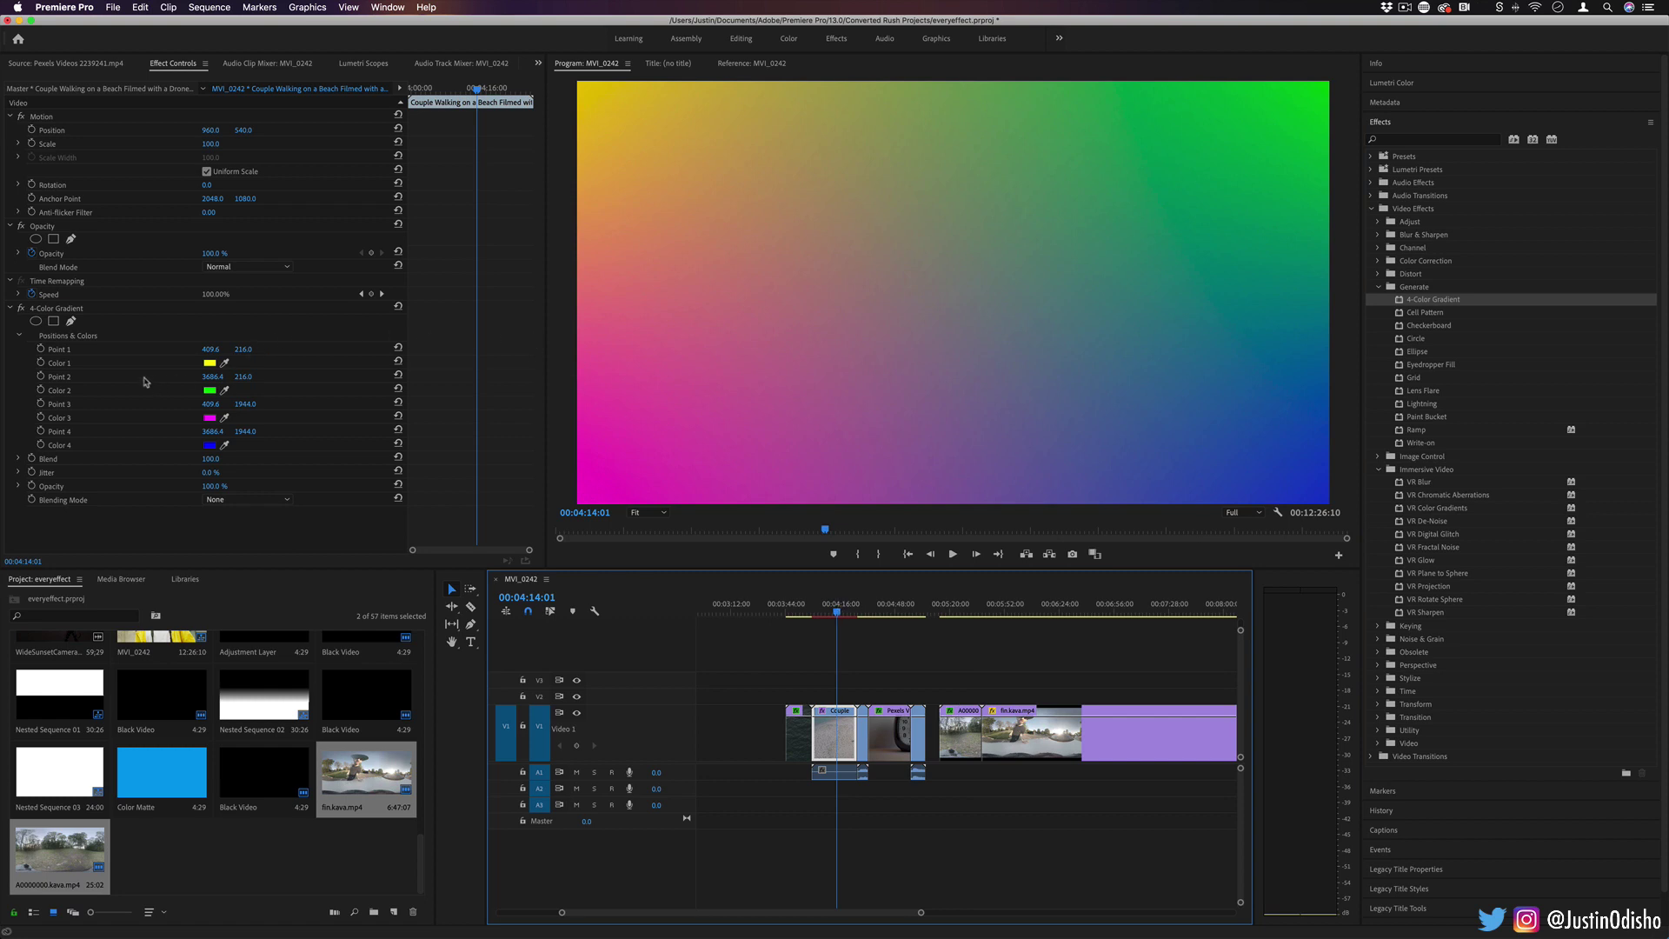
Return to the A0000000.kava.mp4 clip and examine the point positions and colors of its VR Color Gradients effect
{"action": "left_click", "coordinate": [972, 610]}
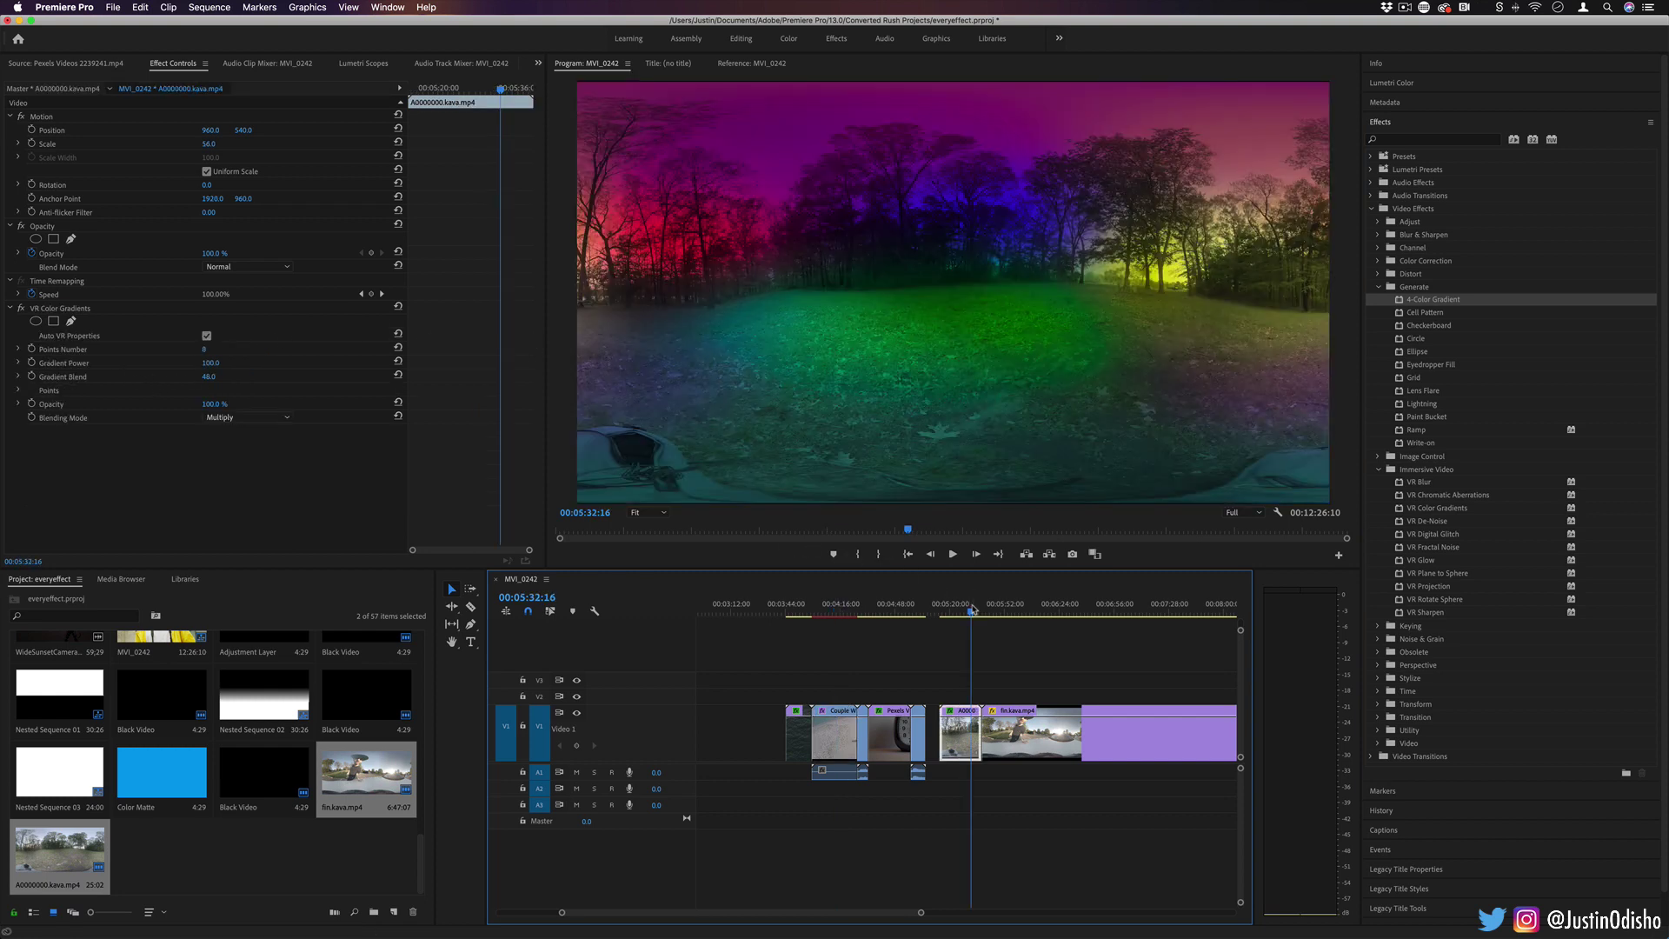
{"action": "left_click", "coordinate": [19, 390]}
{"action": "scroll", "coordinate": [97, 374], "scroll_direction": "down", "scroll_amount": 3}
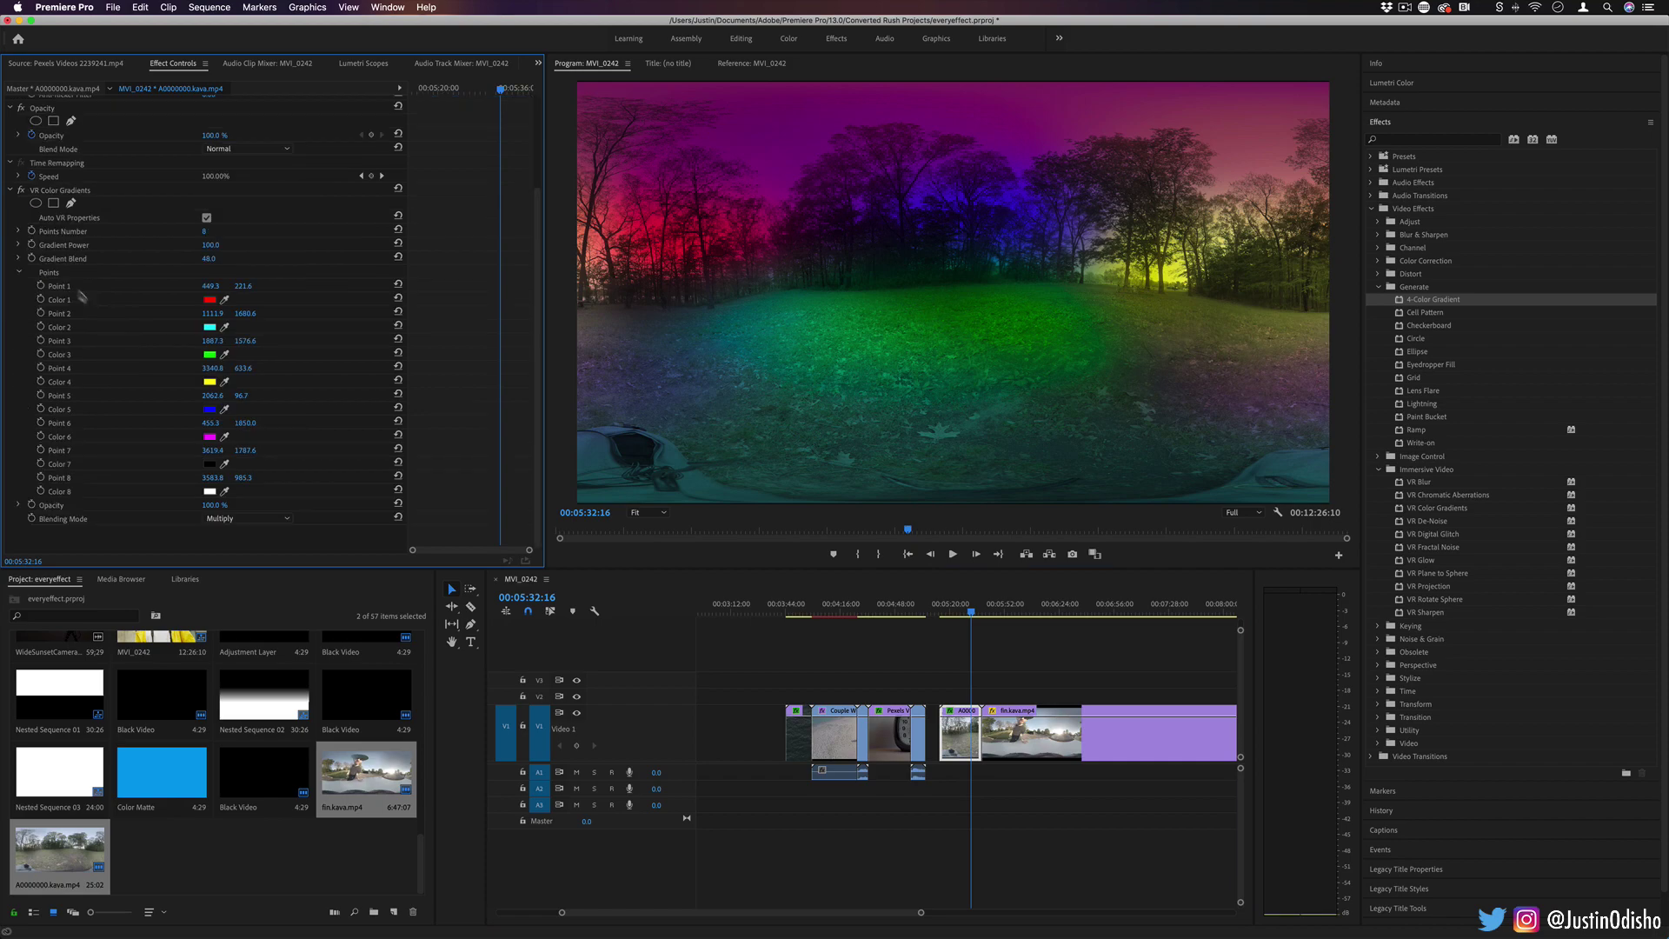
{"action": "left_click", "coordinate": [187, 289]}
{"action": "left_click", "coordinate": [61, 261]}
{"action": "left_click", "coordinate": [19, 272]}
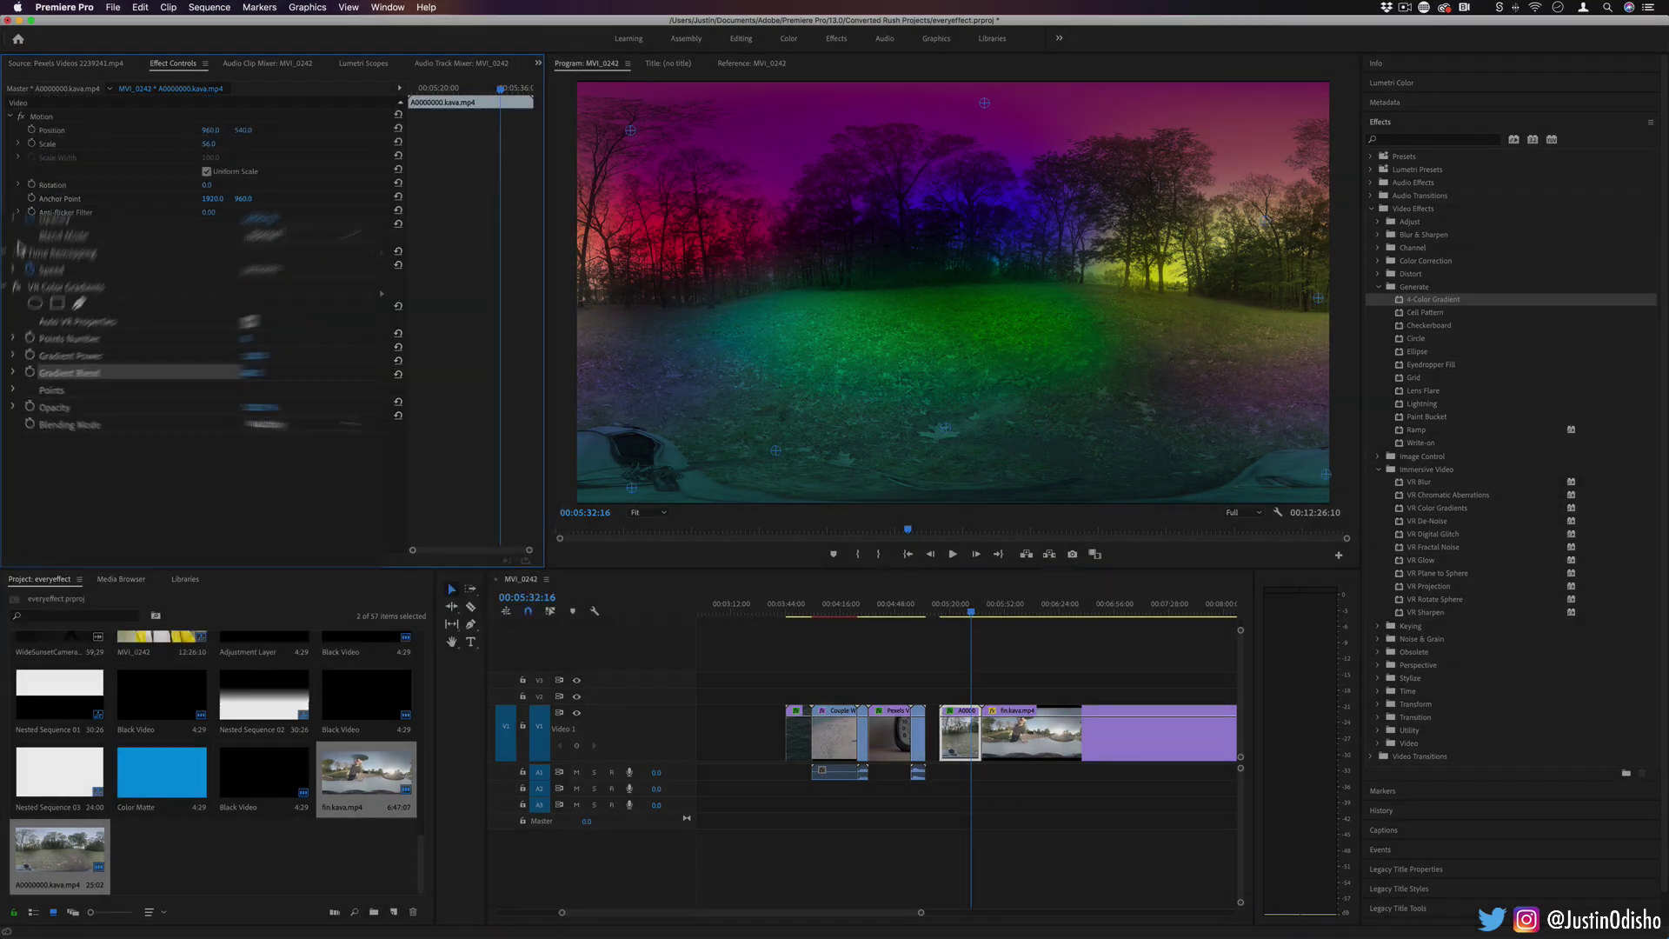
{"action": "left_click", "coordinate": [19, 390]}
{"action": "scroll", "coordinate": [76, 439], "scroll_direction": "down", "scroll_amount": 4}
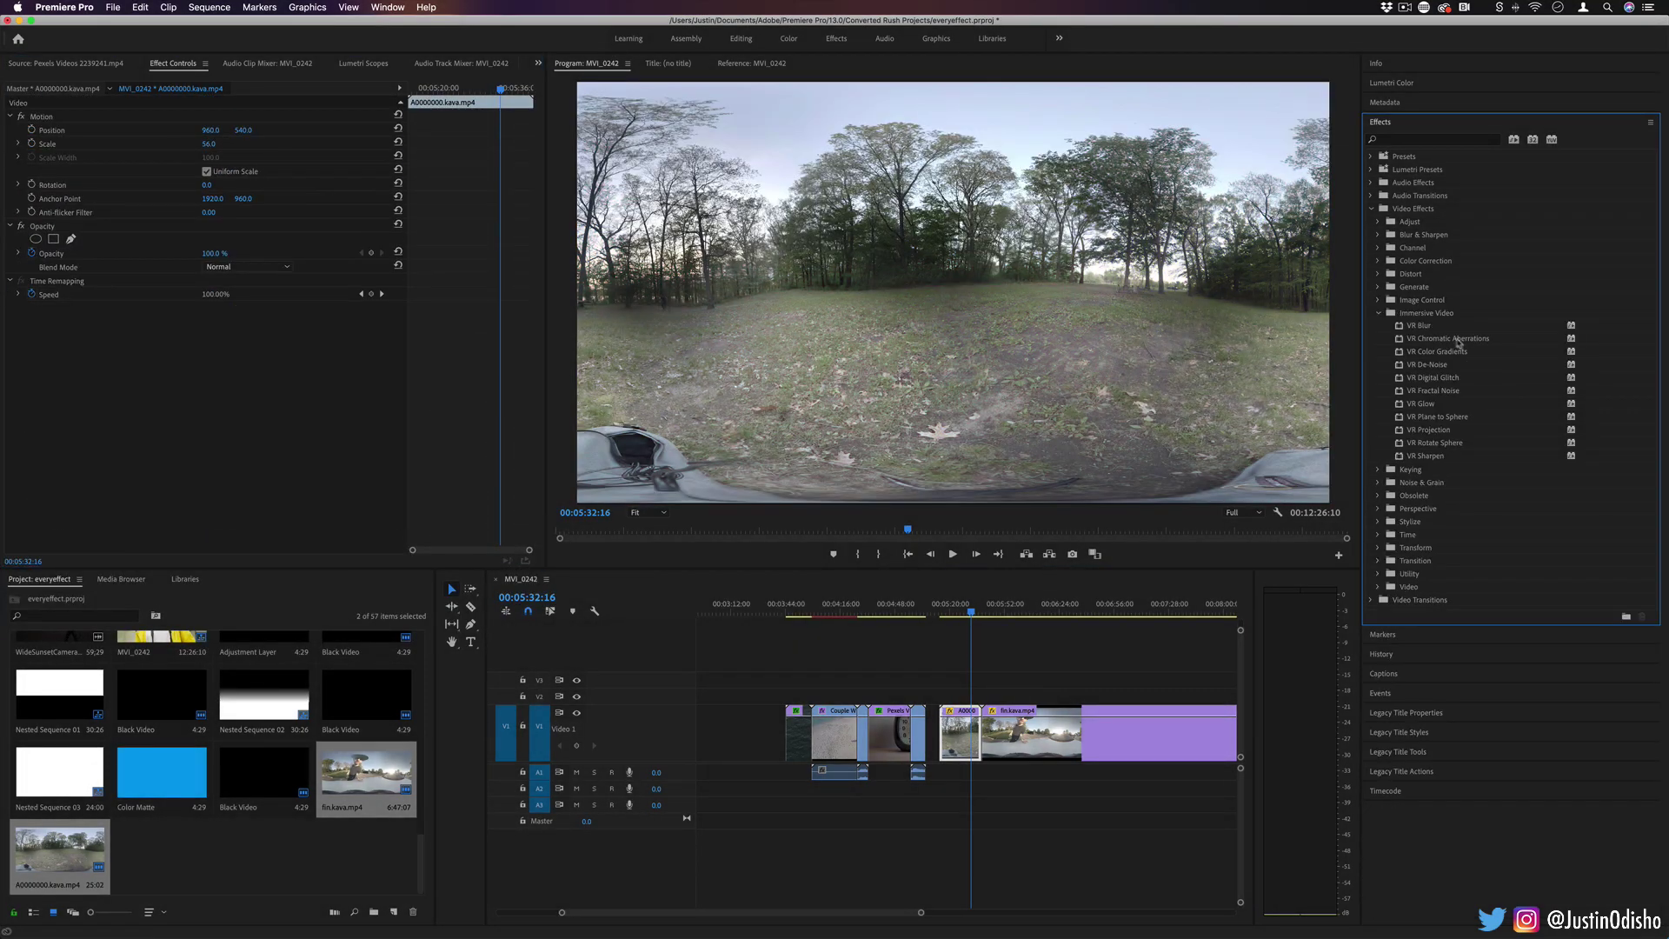
Apply VR Blur to the A0000000.kava.mp4 clip and set its blurriness to 82
{"action": "left_click", "coordinate": [1422, 325]}
{"action": "left_click_drag", "start_coordinate": [1417, 325], "coordinate": [957, 731]}
{"action": "left_click_drag", "start_coordinate": [206, 350], "coordinate": [277, 350]}
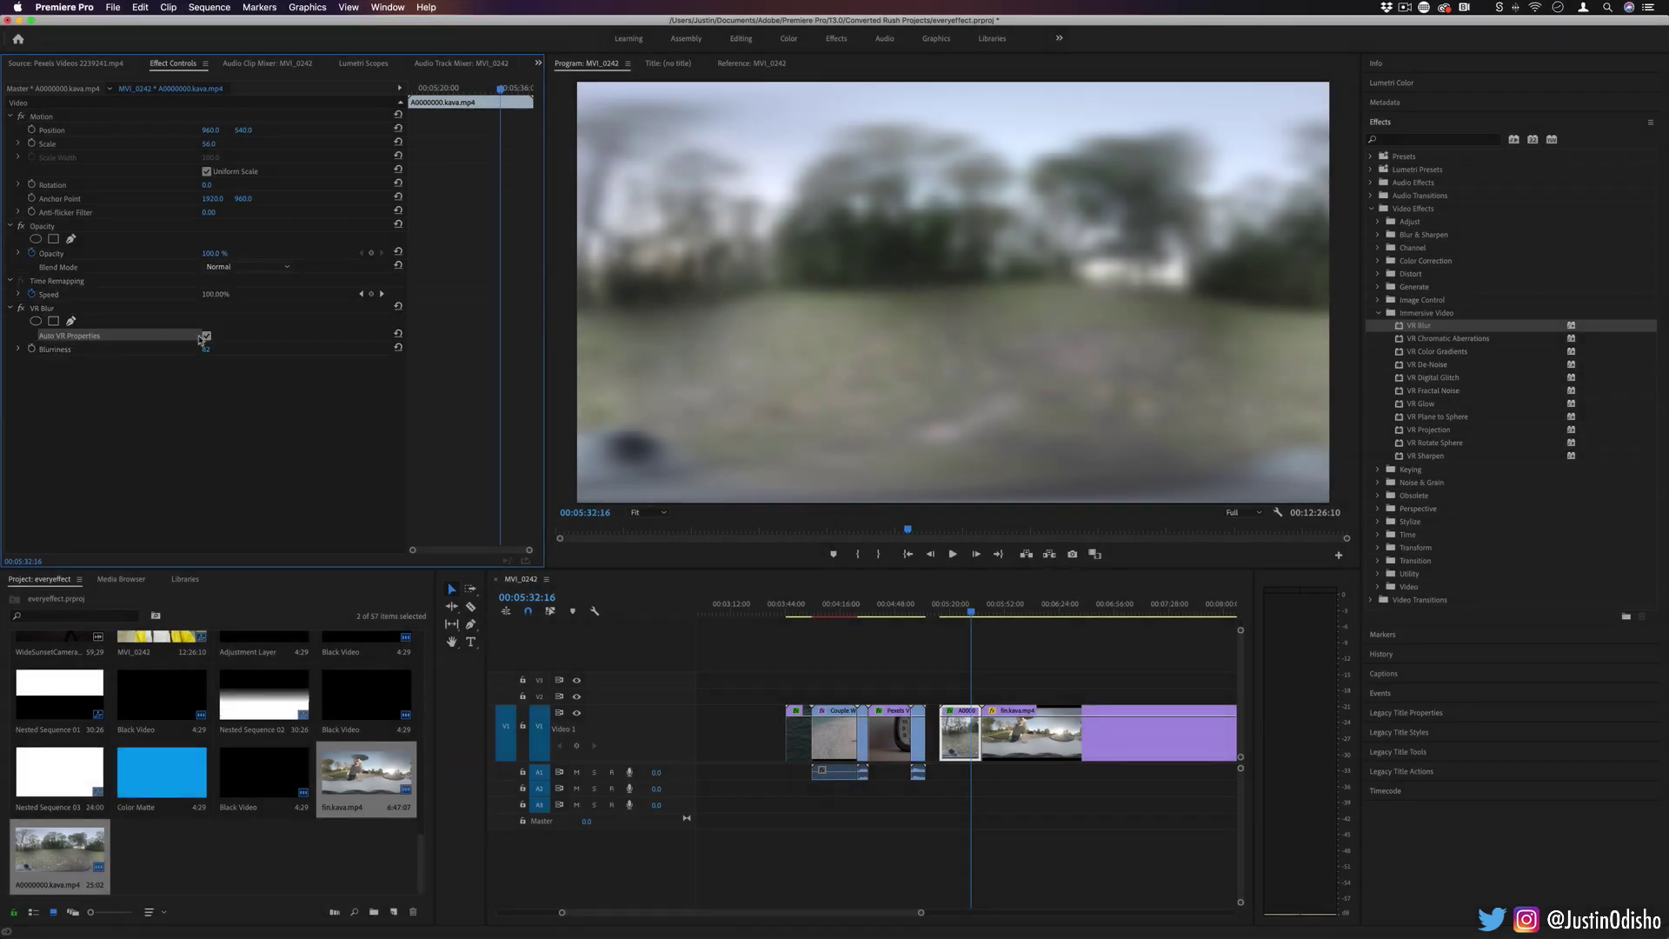
Turn off VR Blur's Auto VR Properties and try the Monoscopic, Stereoscopic - Over/Under and Stereoscopic - Side-by-Side frame layouts
{"action": "left_click", "coordinate": [206, 335]}
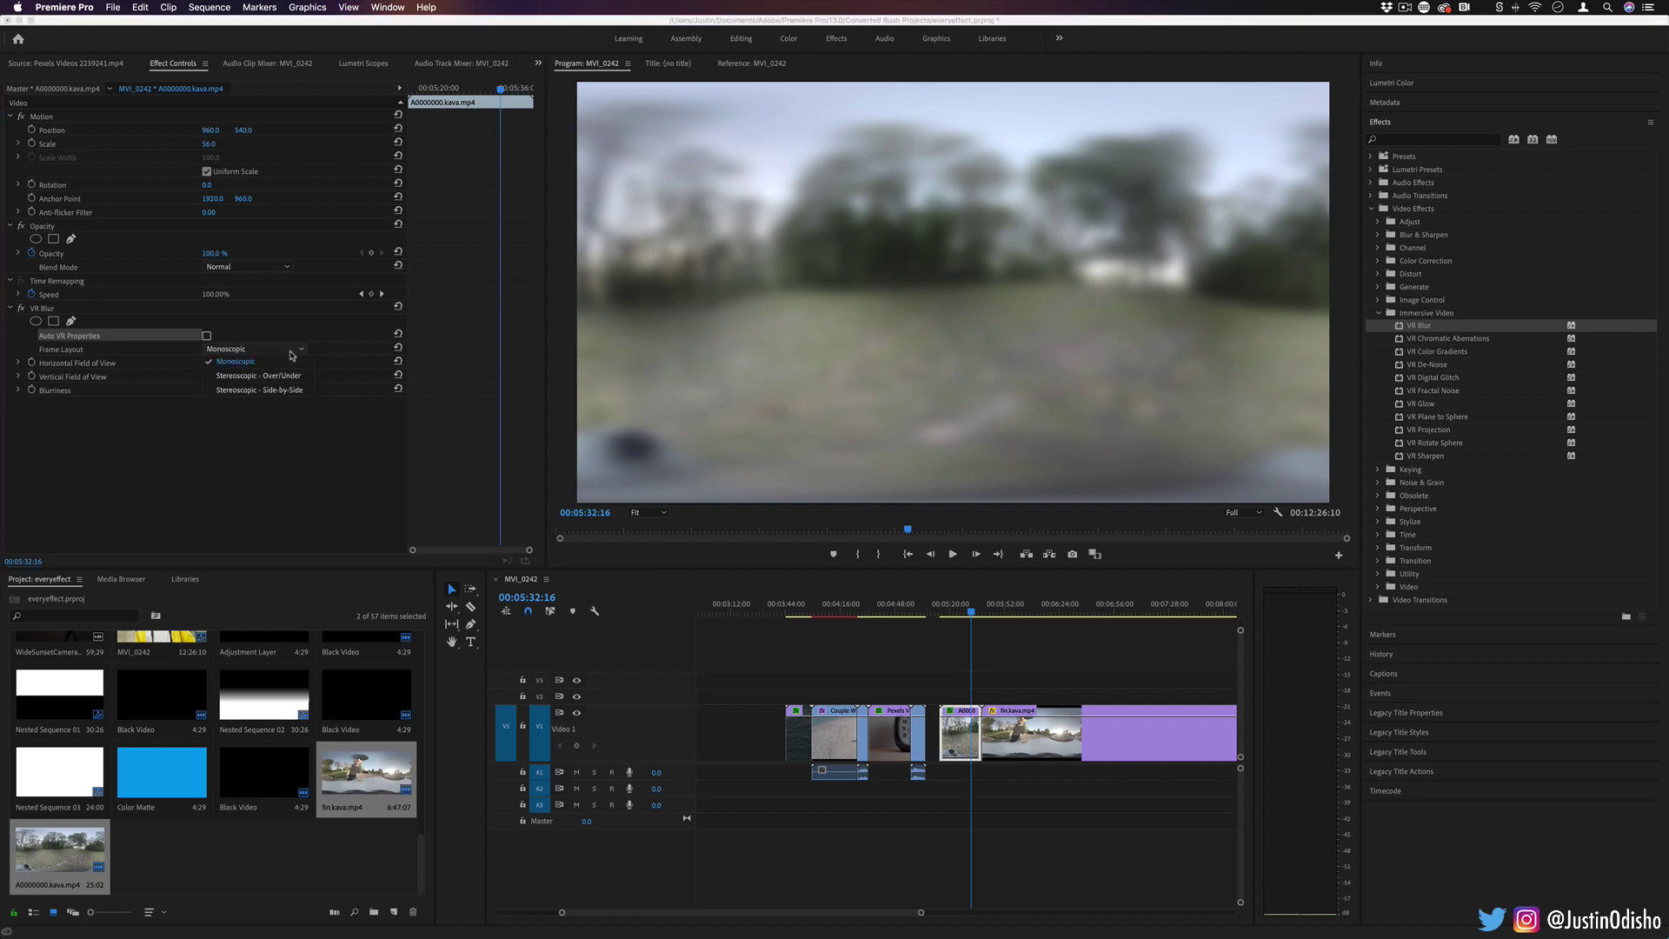
{"action": "left_click", "coordinate": [292, 352]}
{"action": "left_click", "coordinate": [252, 362]}
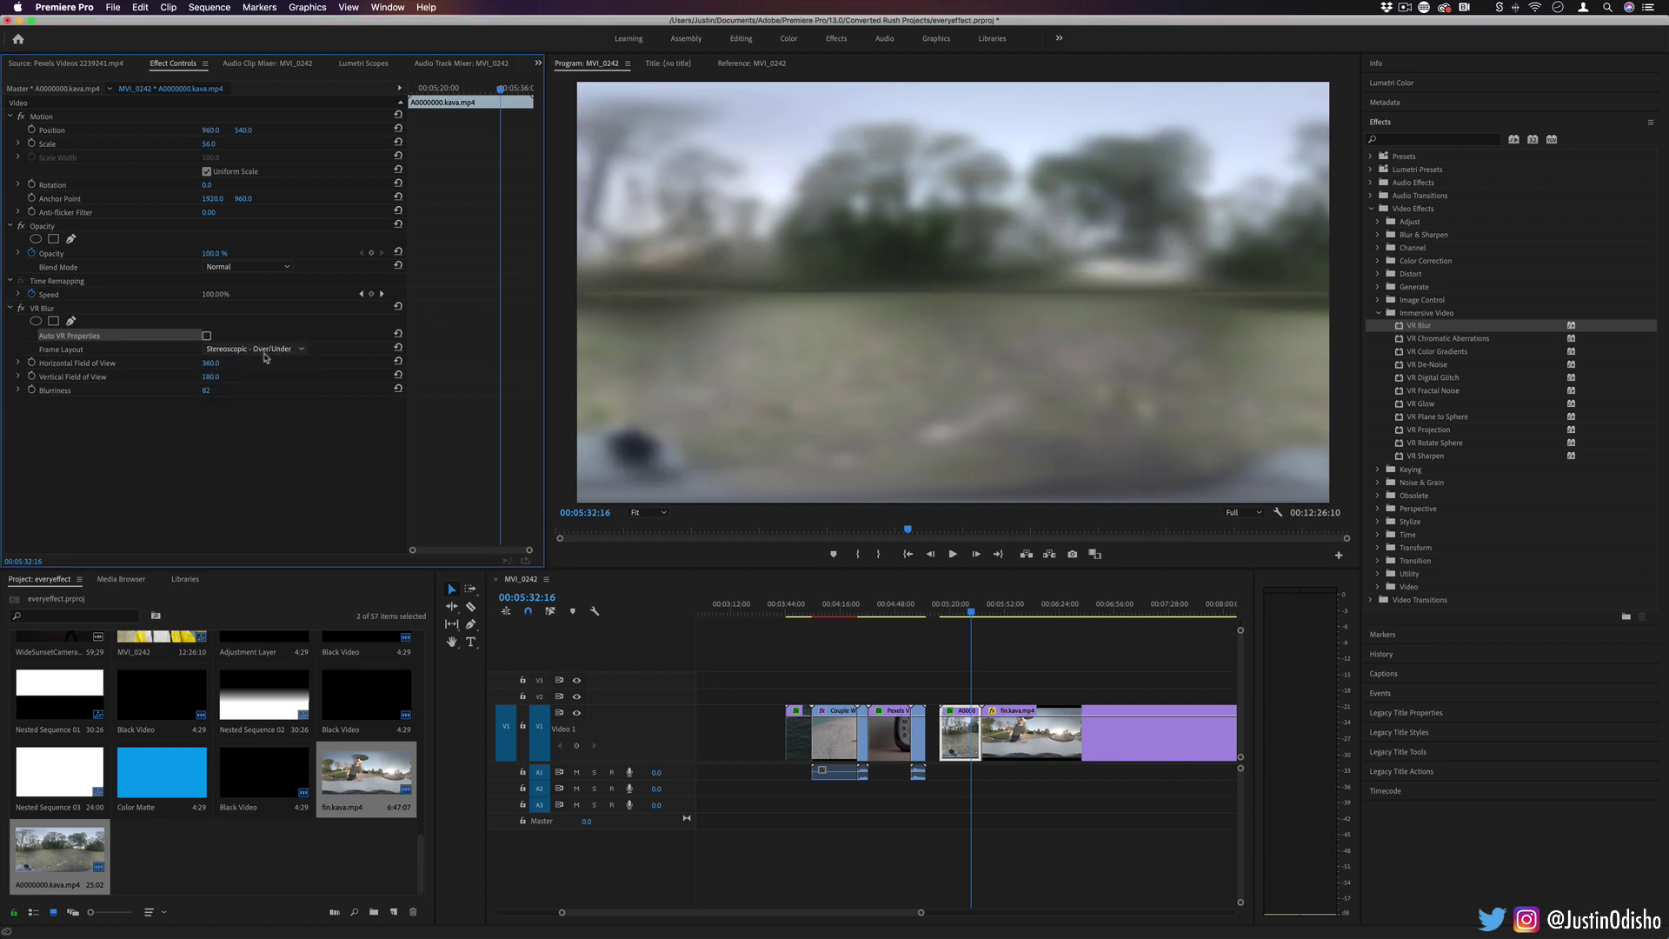
{"action": "left_click", "coordinate": [266, 350]}
{"action": "left_click", "coordinate": [281, 393]}
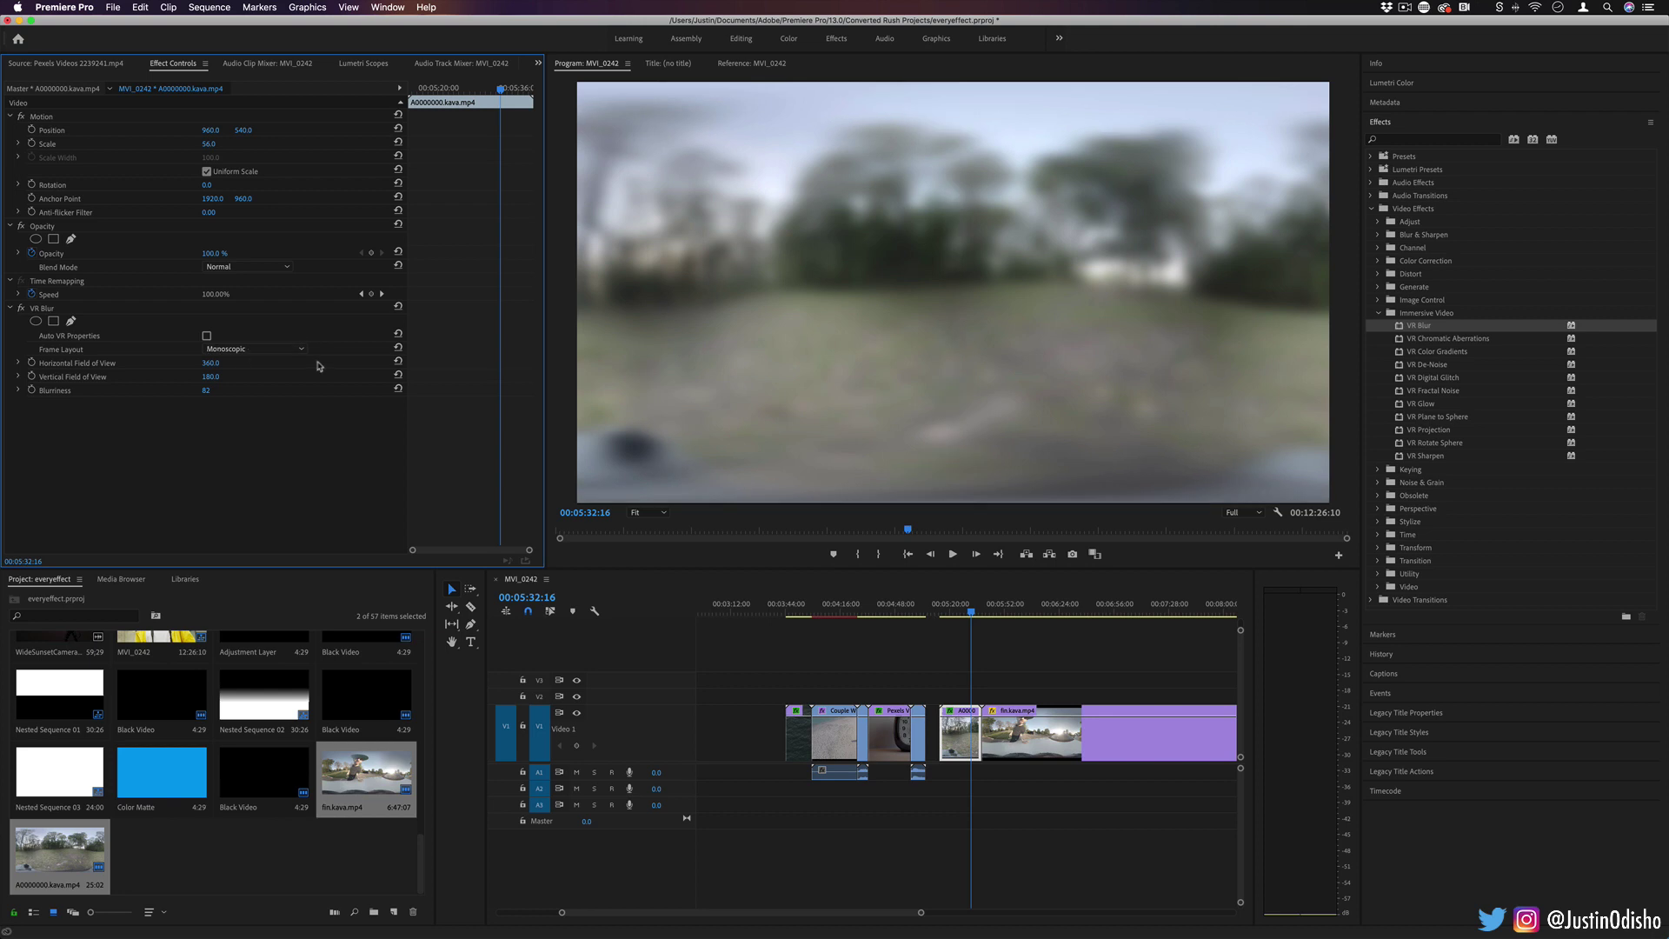
{"action": "left_click", "coordinate": [303, 350]}
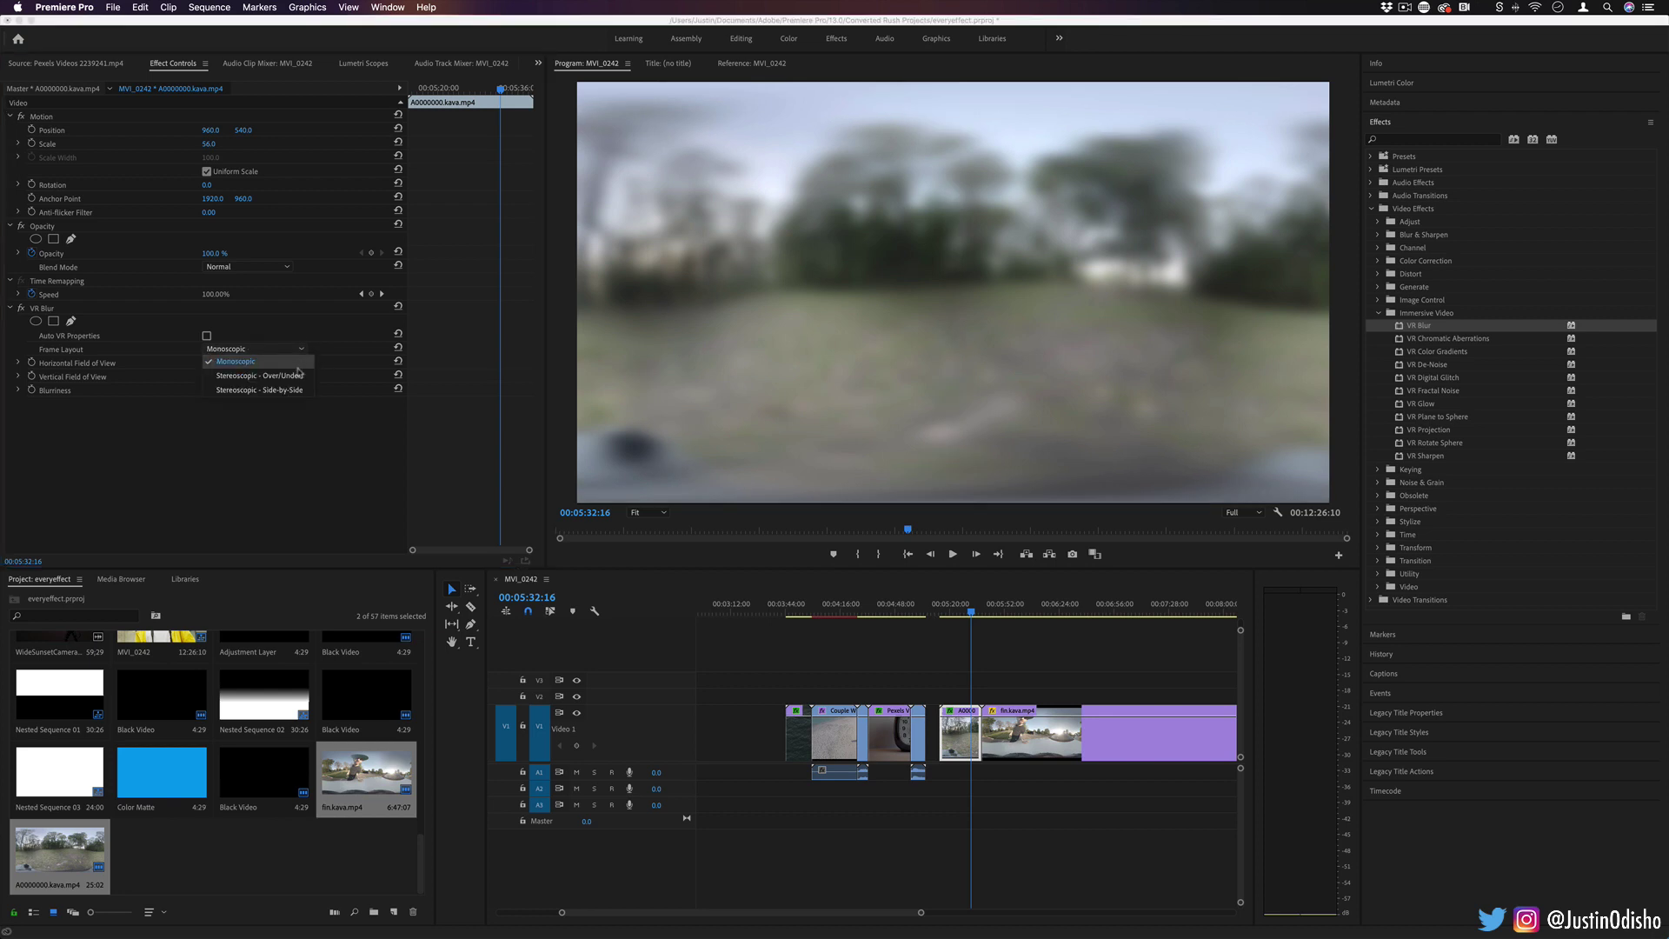
{"action": "left_click", "coordinate": [296, 376]}
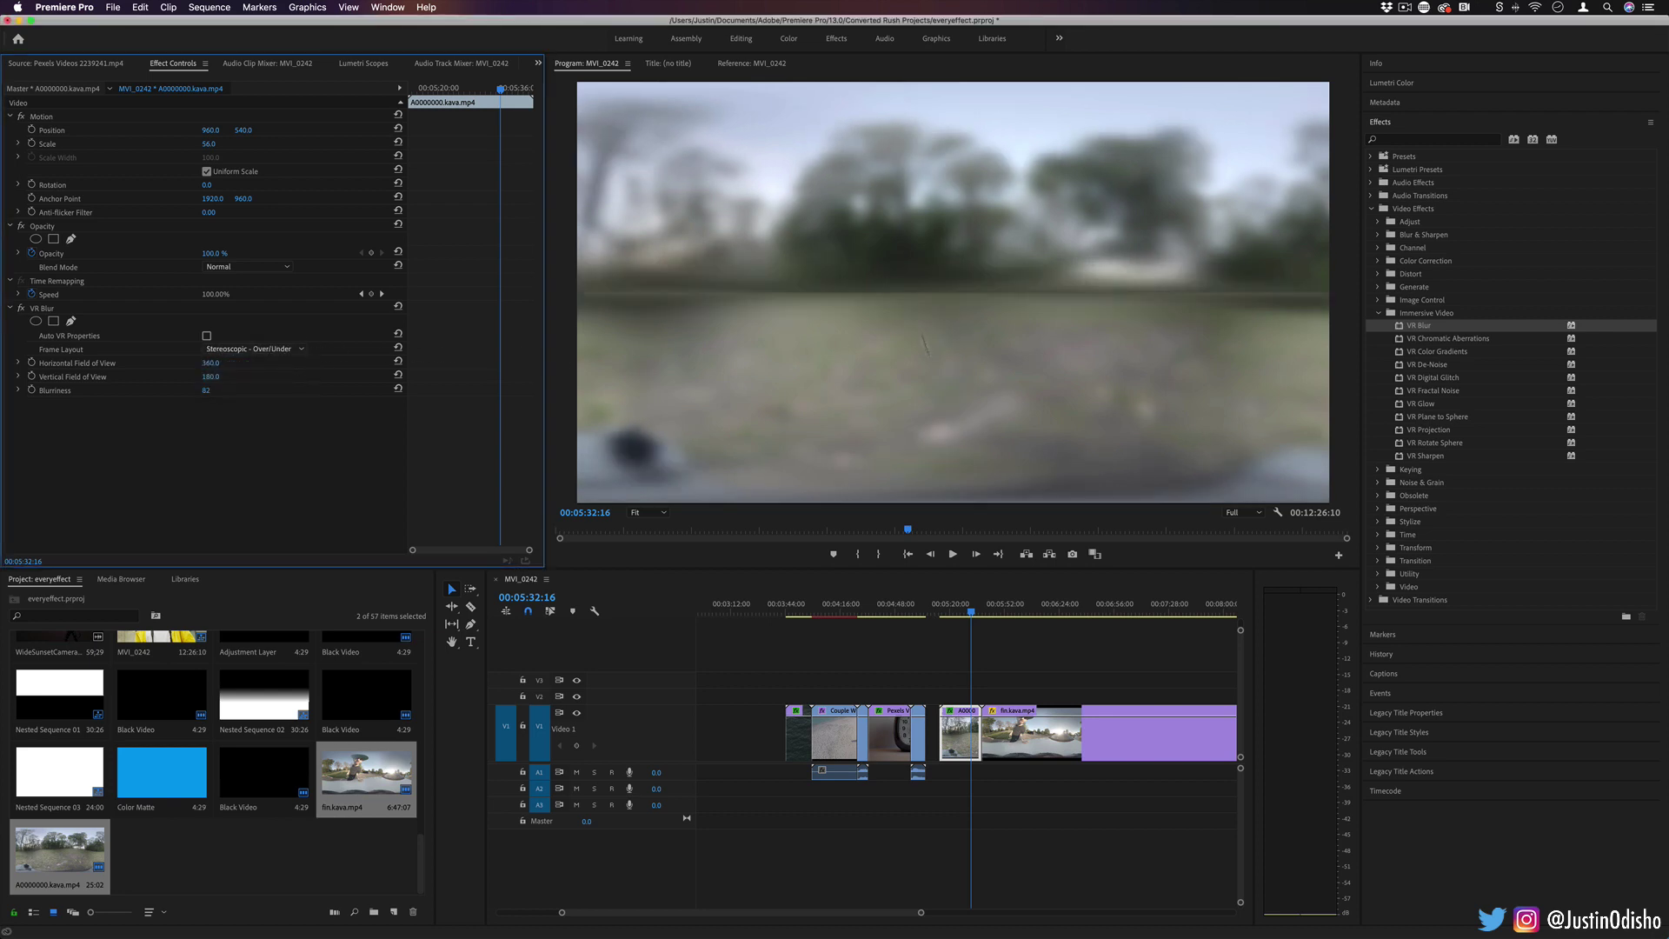
{"action": "left_click", "coordinate": [278, 349]}
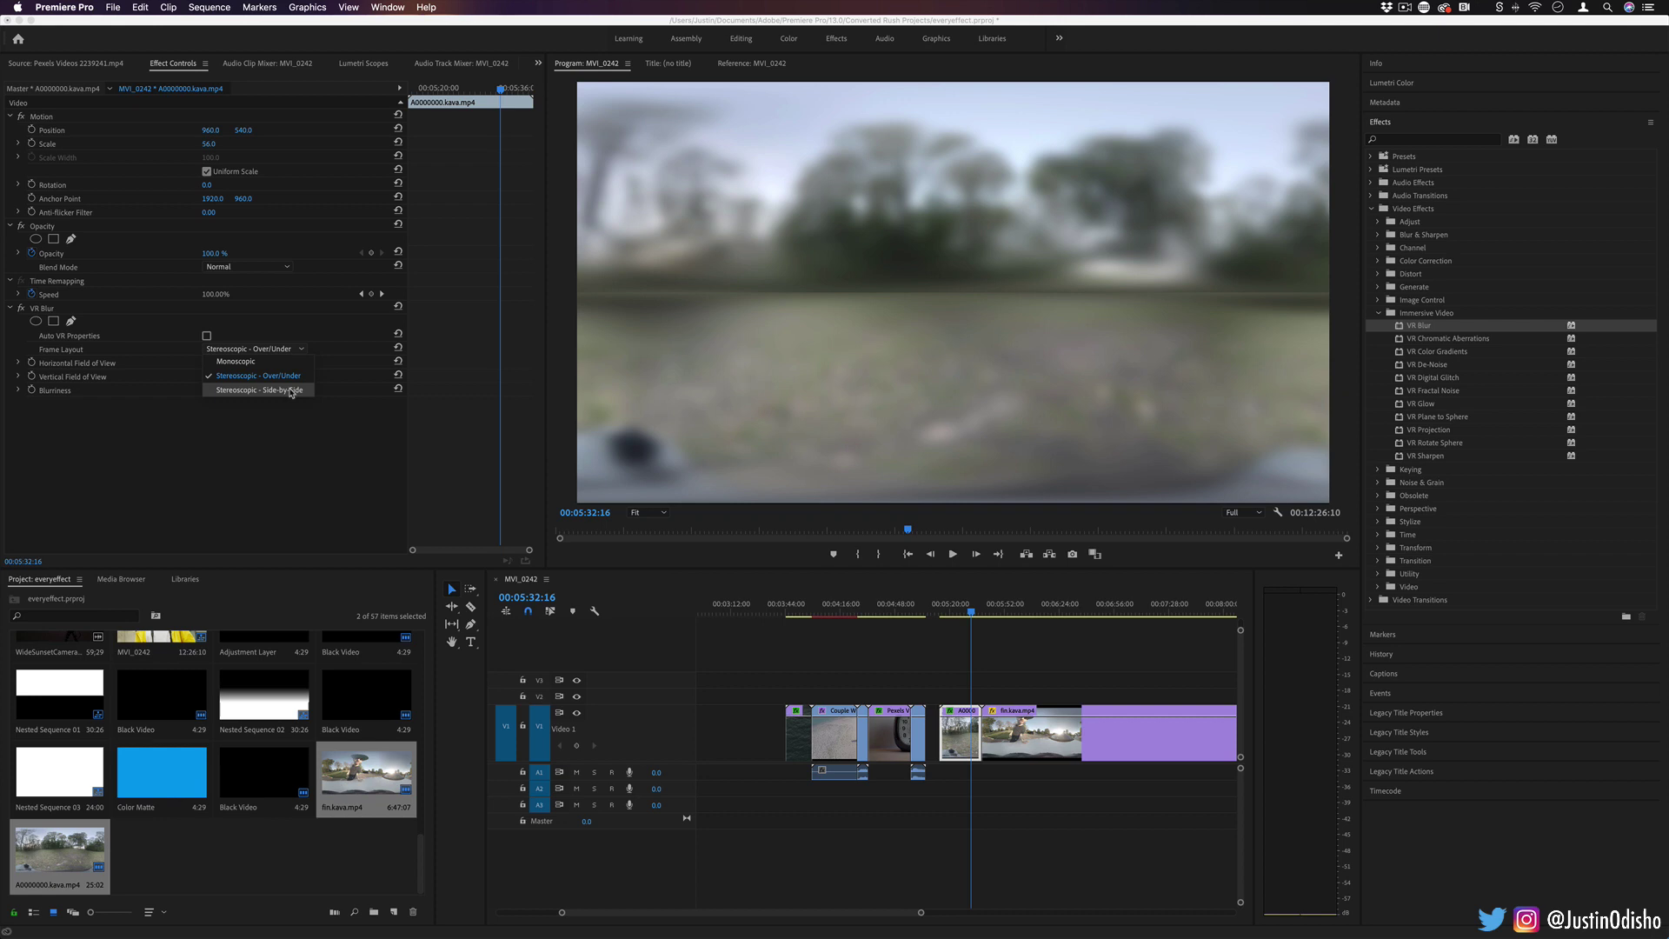
{"action": "left_click", "coordinate": [291, 390]}
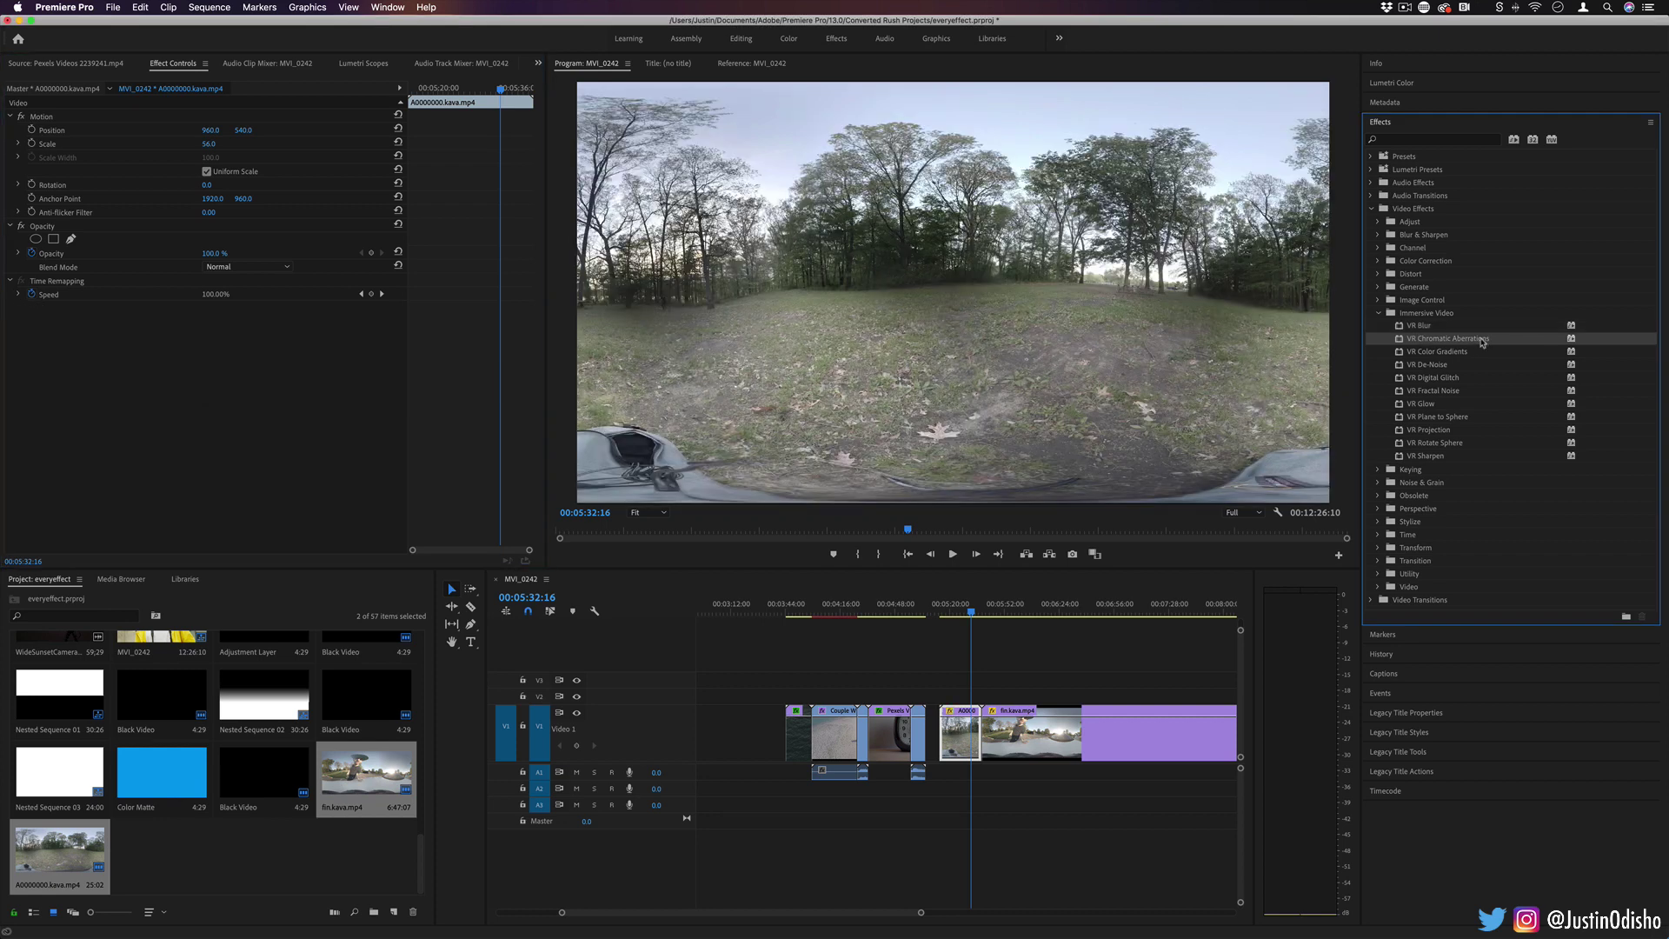
Apply VR Chromatic Aberrations to the A0000000.kava.mp4 clip with horizontal point of interest 1398, red 17, green -1, blue 16, falloff distance 0 and inverted falloff
{"action": "left_click_drag", "start_coordinate": [1472, 344], "coordinate": [968, 732]}
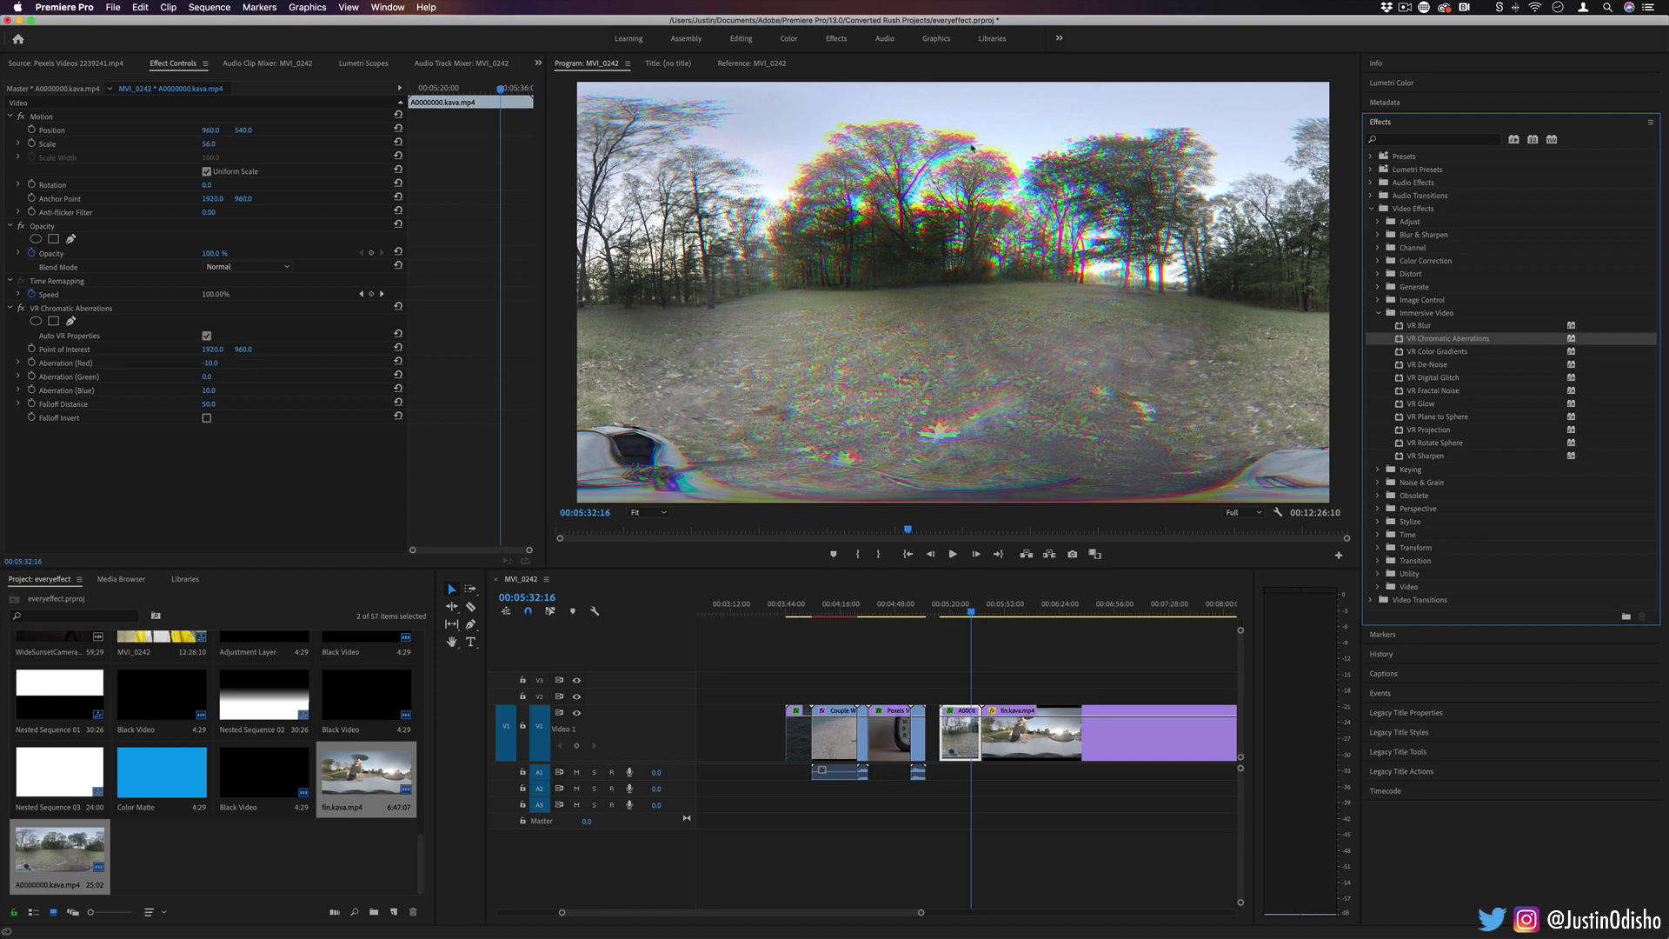
{"action": "left_click_drag", "start_coordinate": [212, 348], "coordinate": [205, 349]}
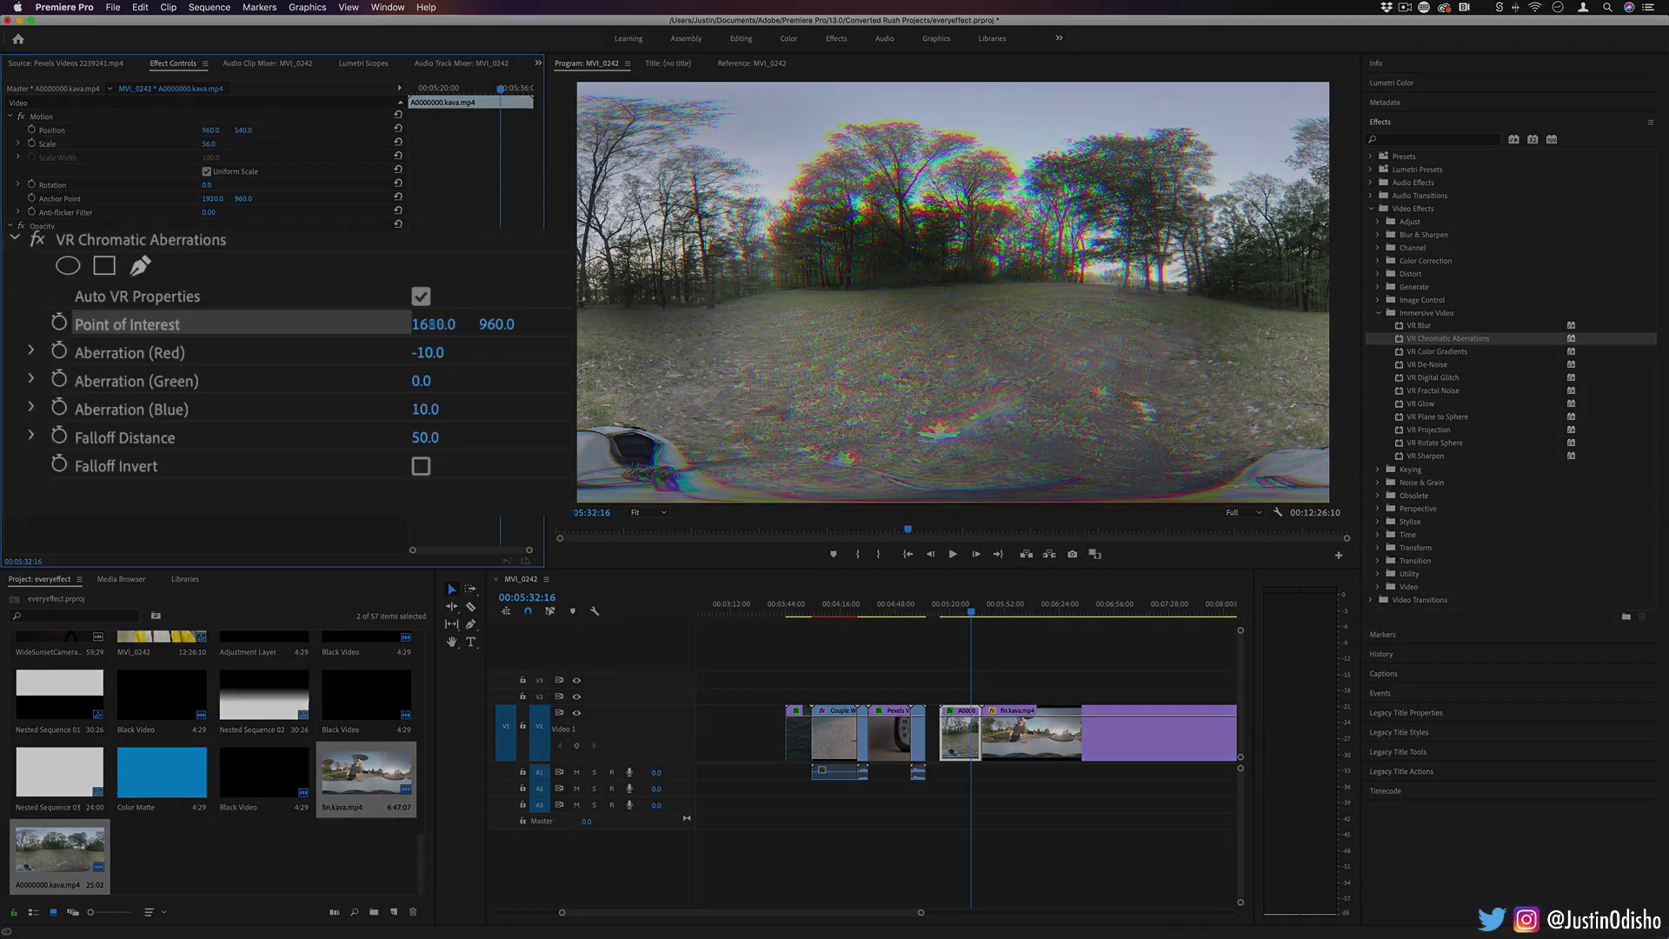
{"action": "left_click_drag", "start_coordinate": [432, 323], "coordinate": [412, 381]}
{"action": "mouse_move", "coordinate": [425, 408]}
{"action": "left_mouse_down"}
{"action": "mouse_move", "coordinate": [409, 438]}
{"action": "mouse_move", "coordinate": [444, 438]}
{"action": "mouse_move", "coordinate": [383, 437]}
{"action": "mouse_move", "coordinate": [435, 437]}
{"action": "left_mouse_up"}
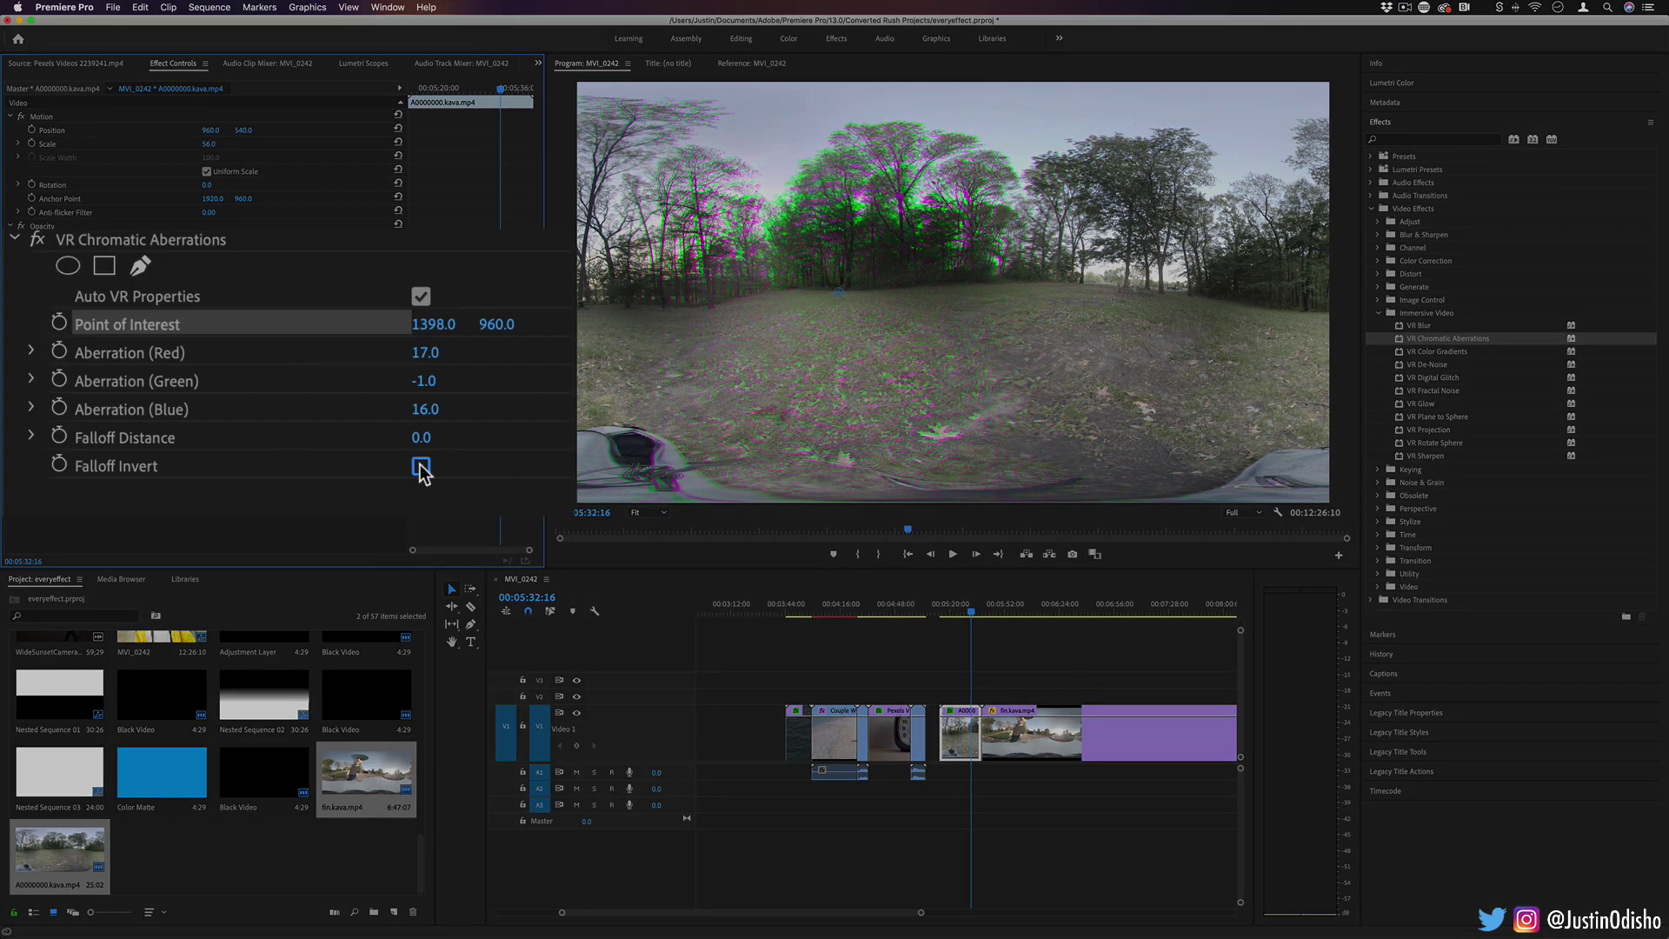
{"action": "left_click", "coordinate": [206, 417]}
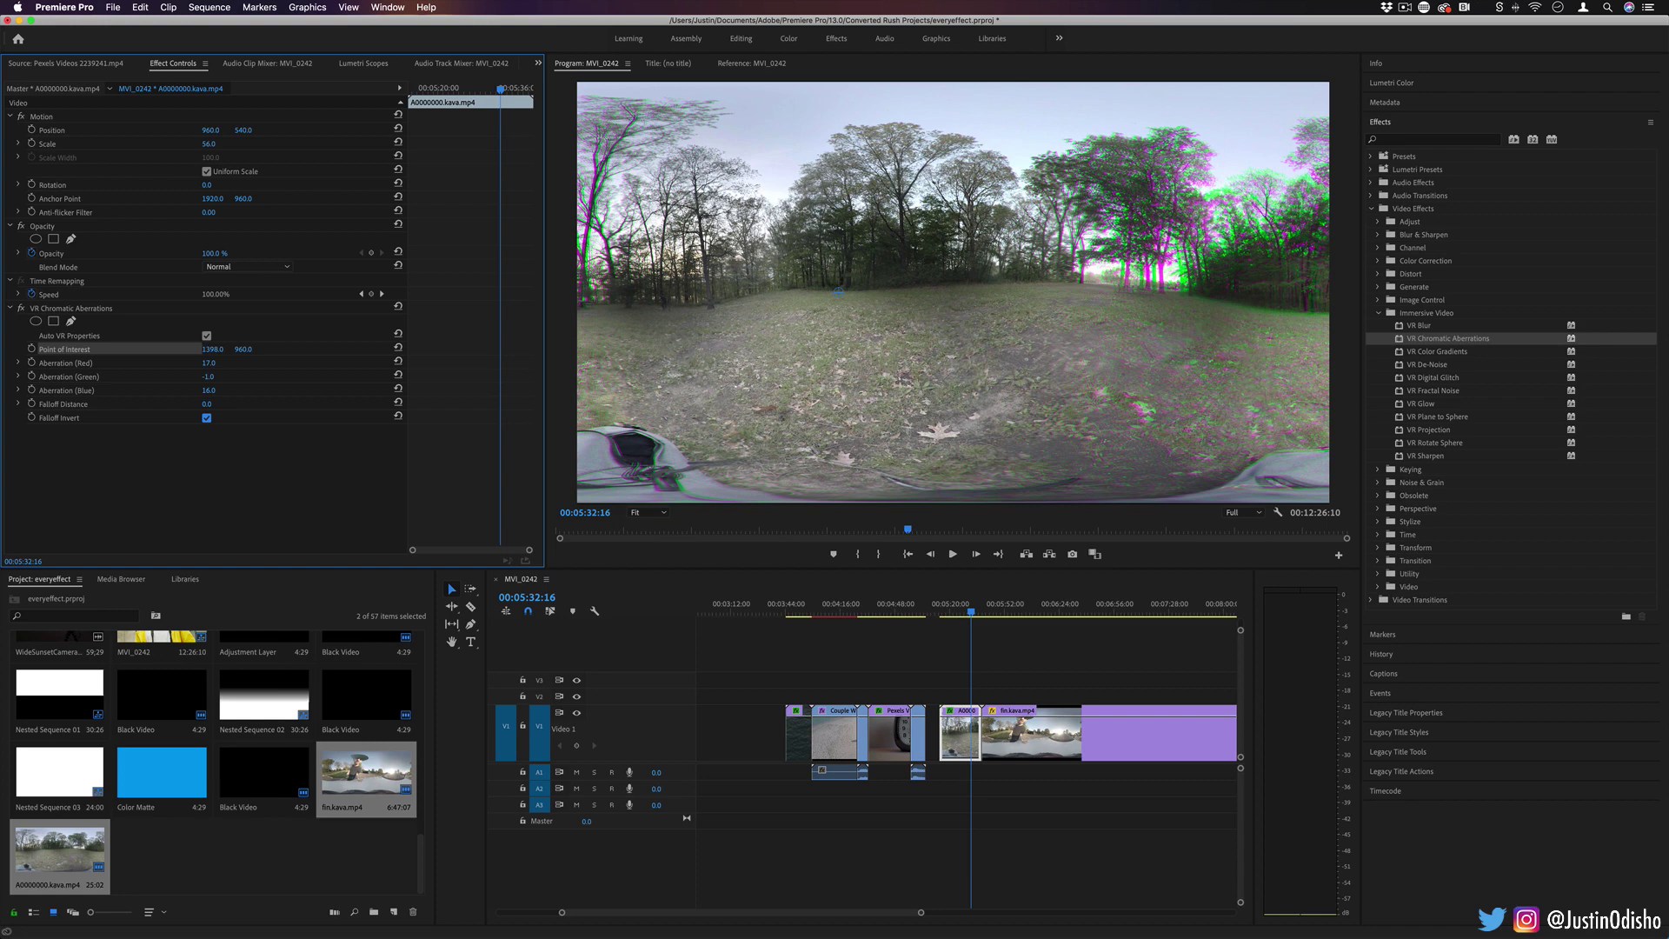
Apply VR Chromatic Aberrations to the alarm clock clip and adjust its red aberration
{"action": "left_click", "coordinate": [885, 604]}
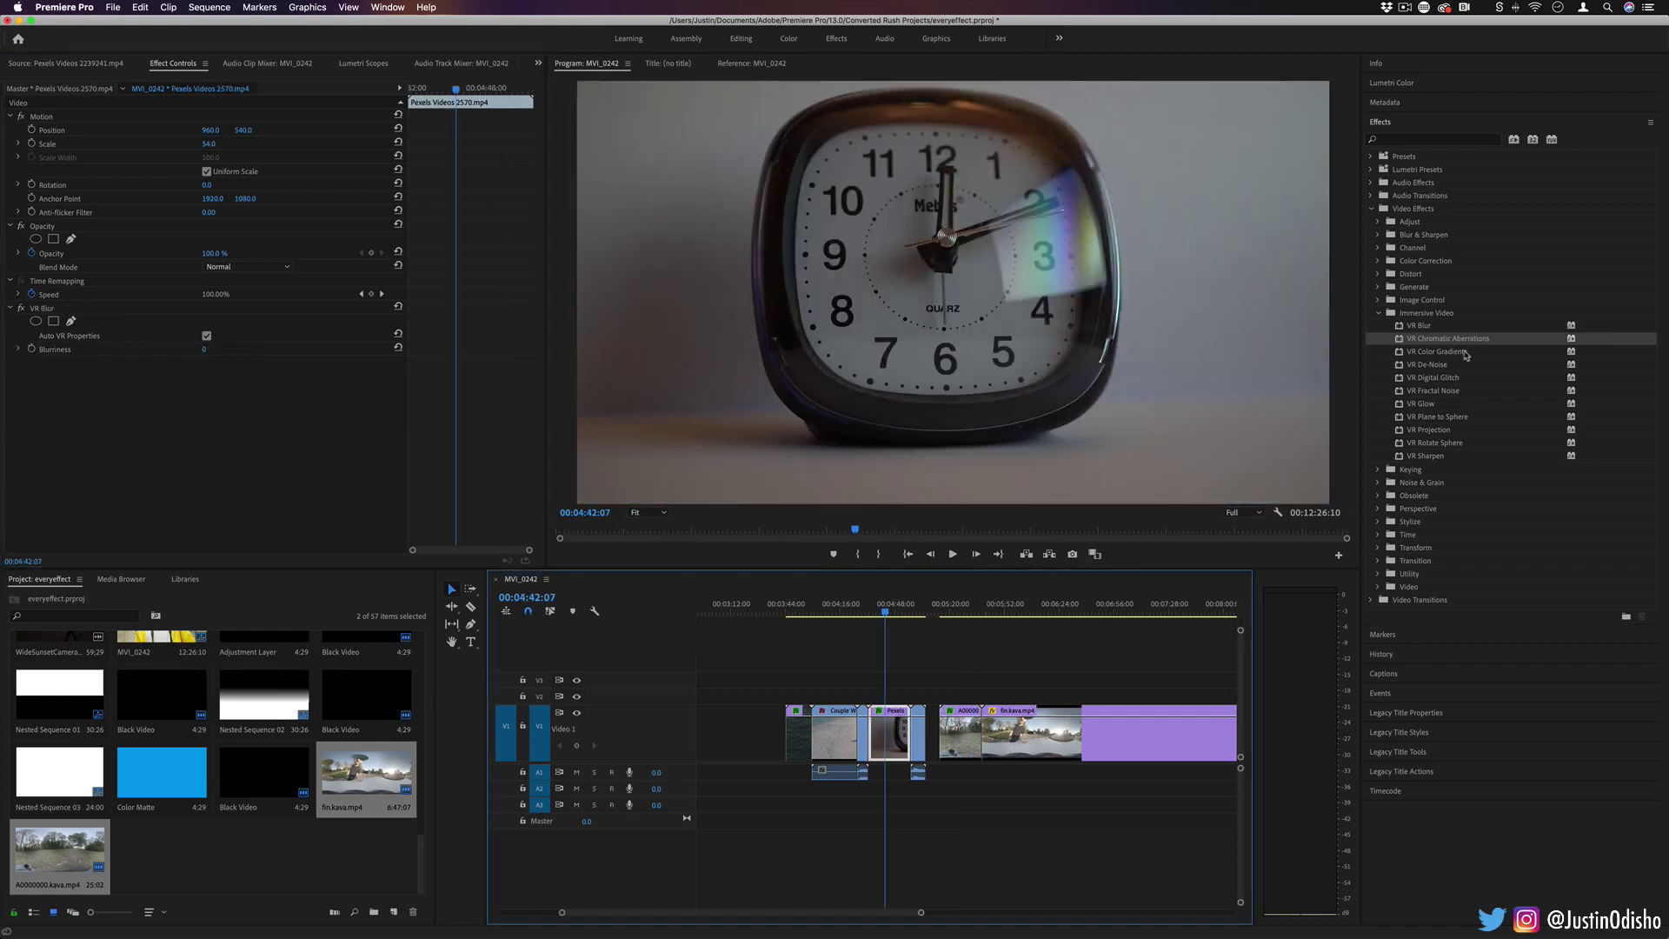
{"action": "left_click_drag", "start_coordinate": [1451, 342], "coordinate": [891, 734]}
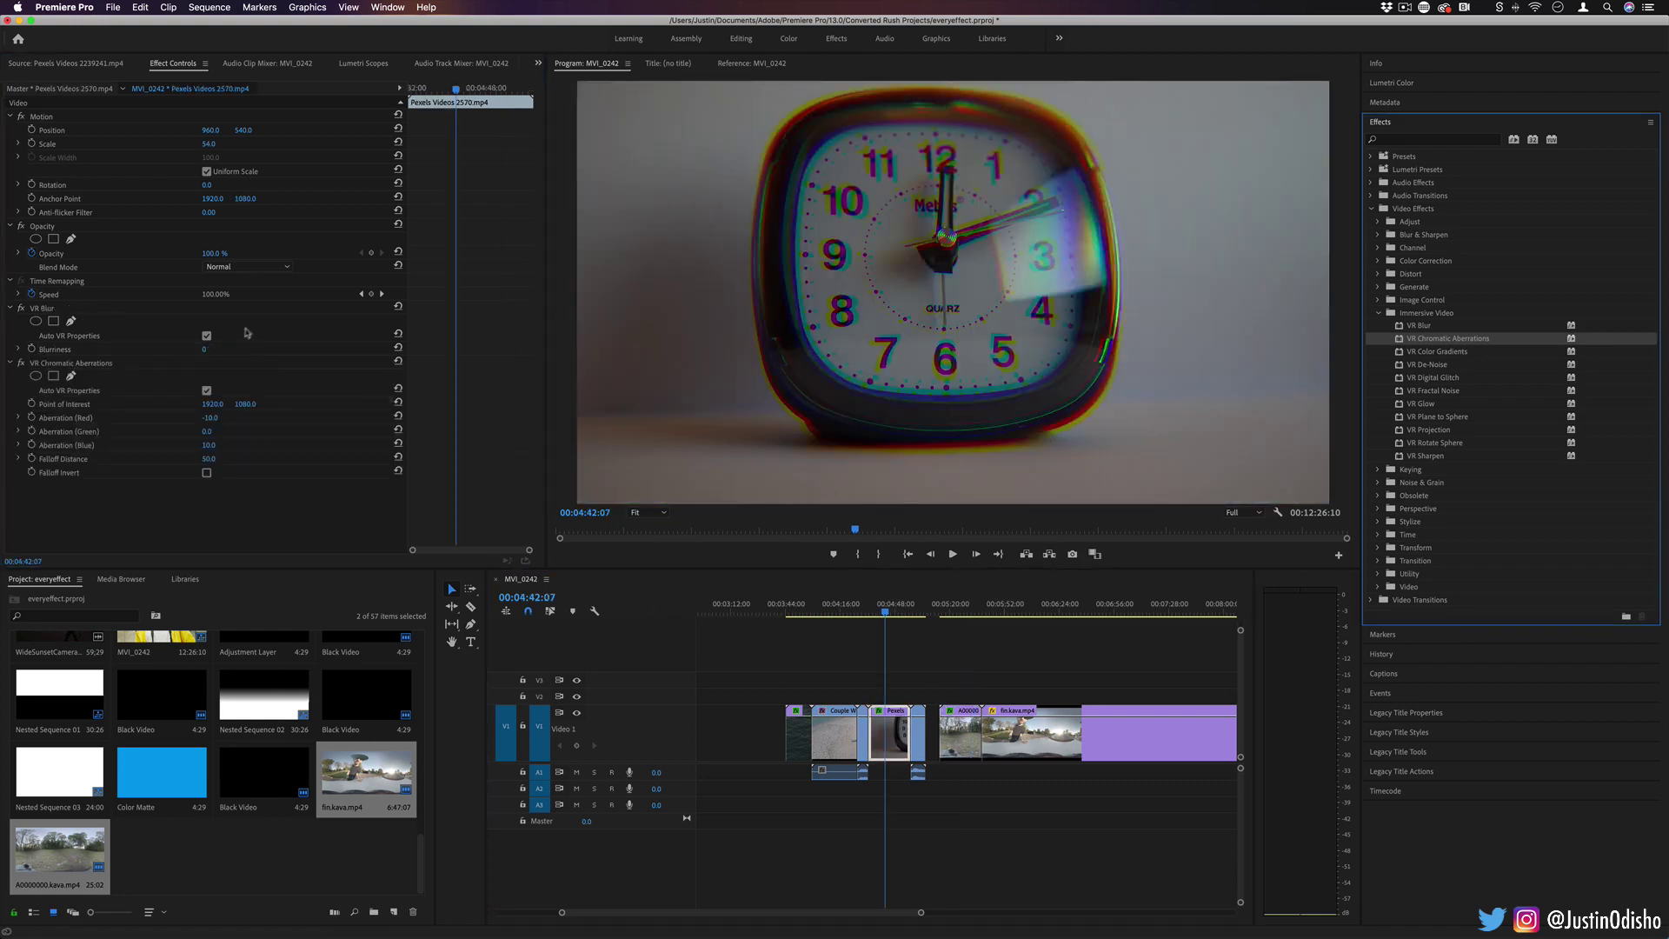
{"action": "left_click_drag", "start_coordinate": [208, 417], "coordinate": [221, 417]}
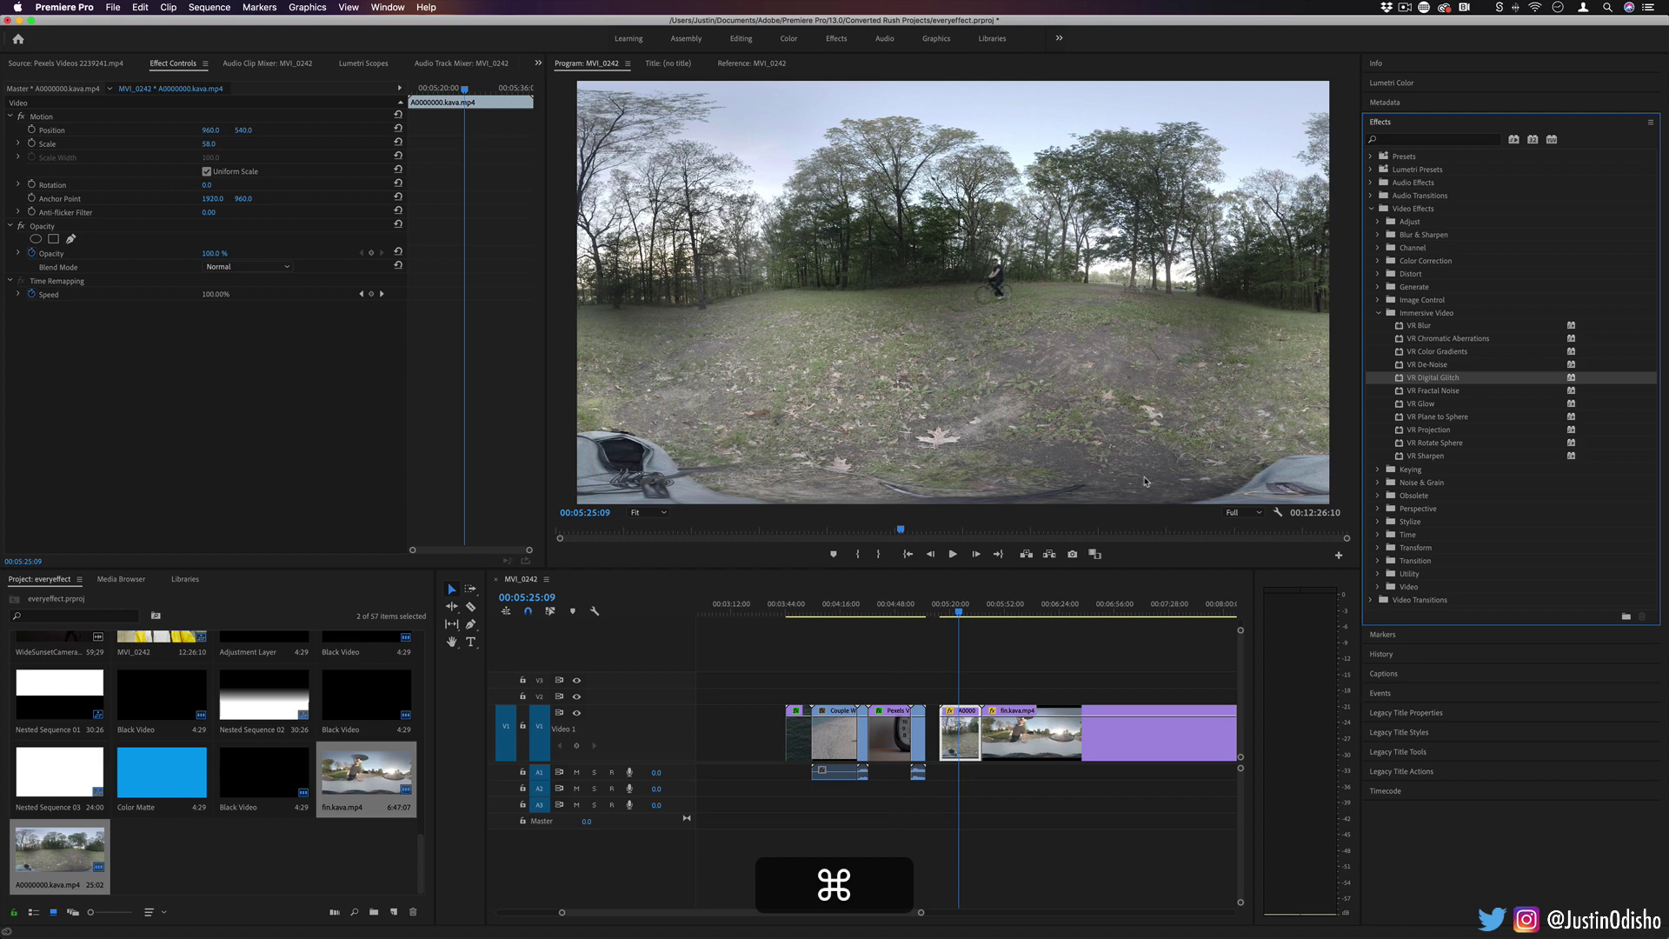
Apply VR Digital Glitch to the A0000000.kava.mp4 clip, raising Master Amplitude, setting Color Distortion to 26 and adjusting the geometry distortion
{"action": "left_click_drag", "start_coordinate": [1444, 380], "coordinate": [967, 739]}
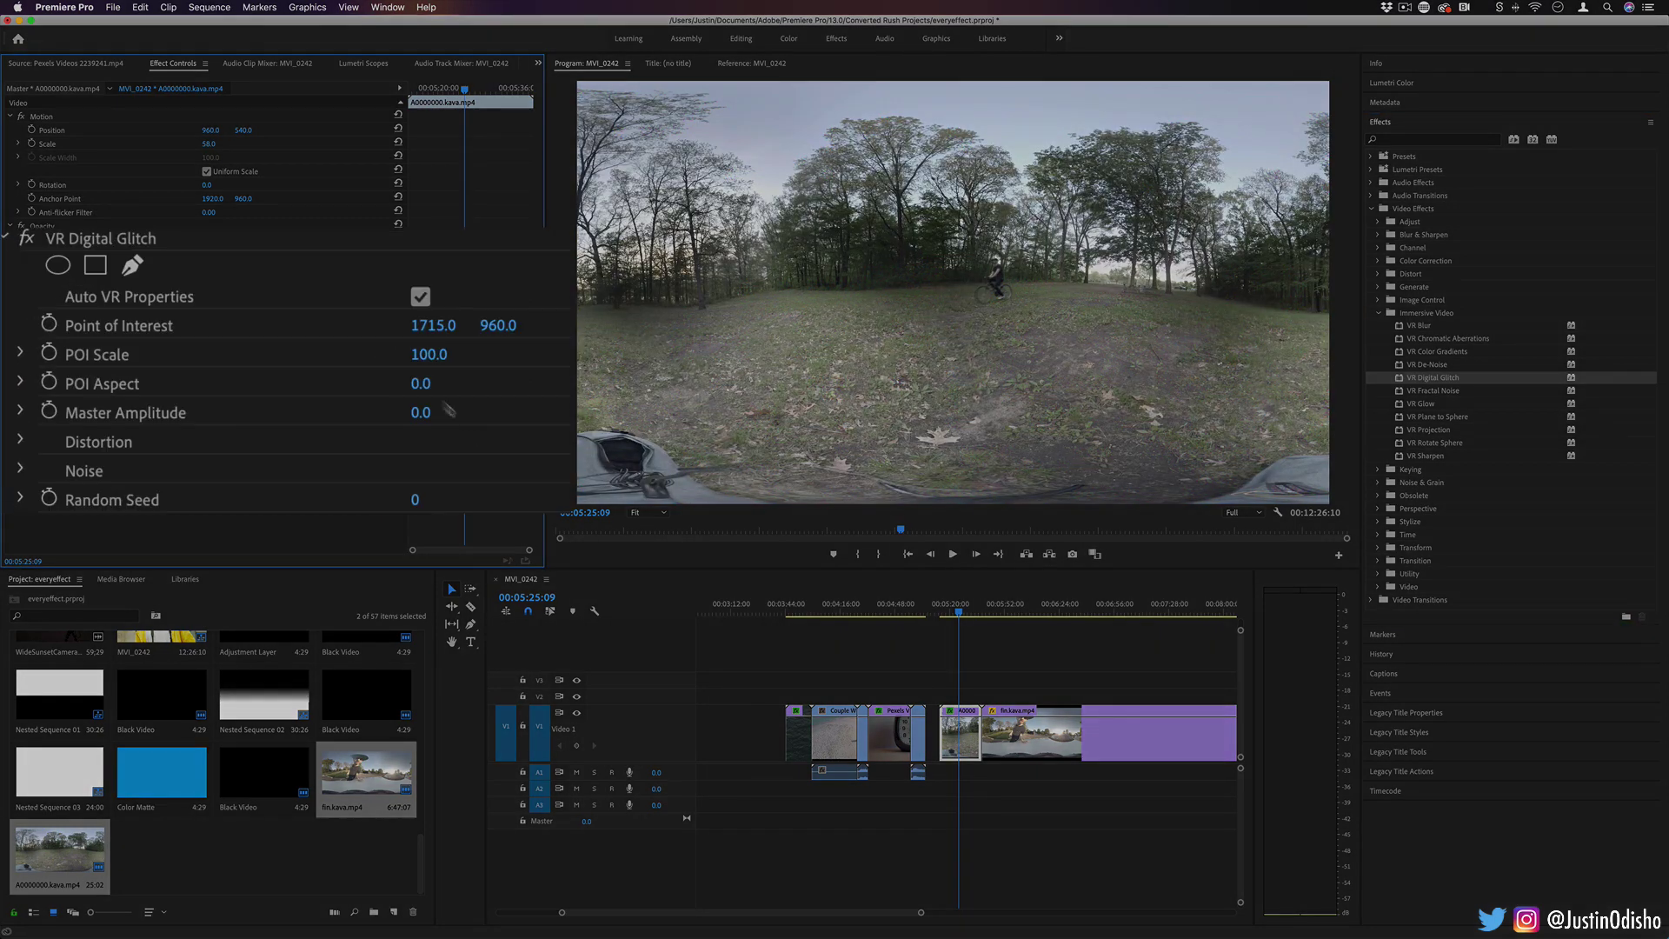
{"action": "left_click_drag", "start_coordinate": [422, 416], "coordinate": [509, 416]}
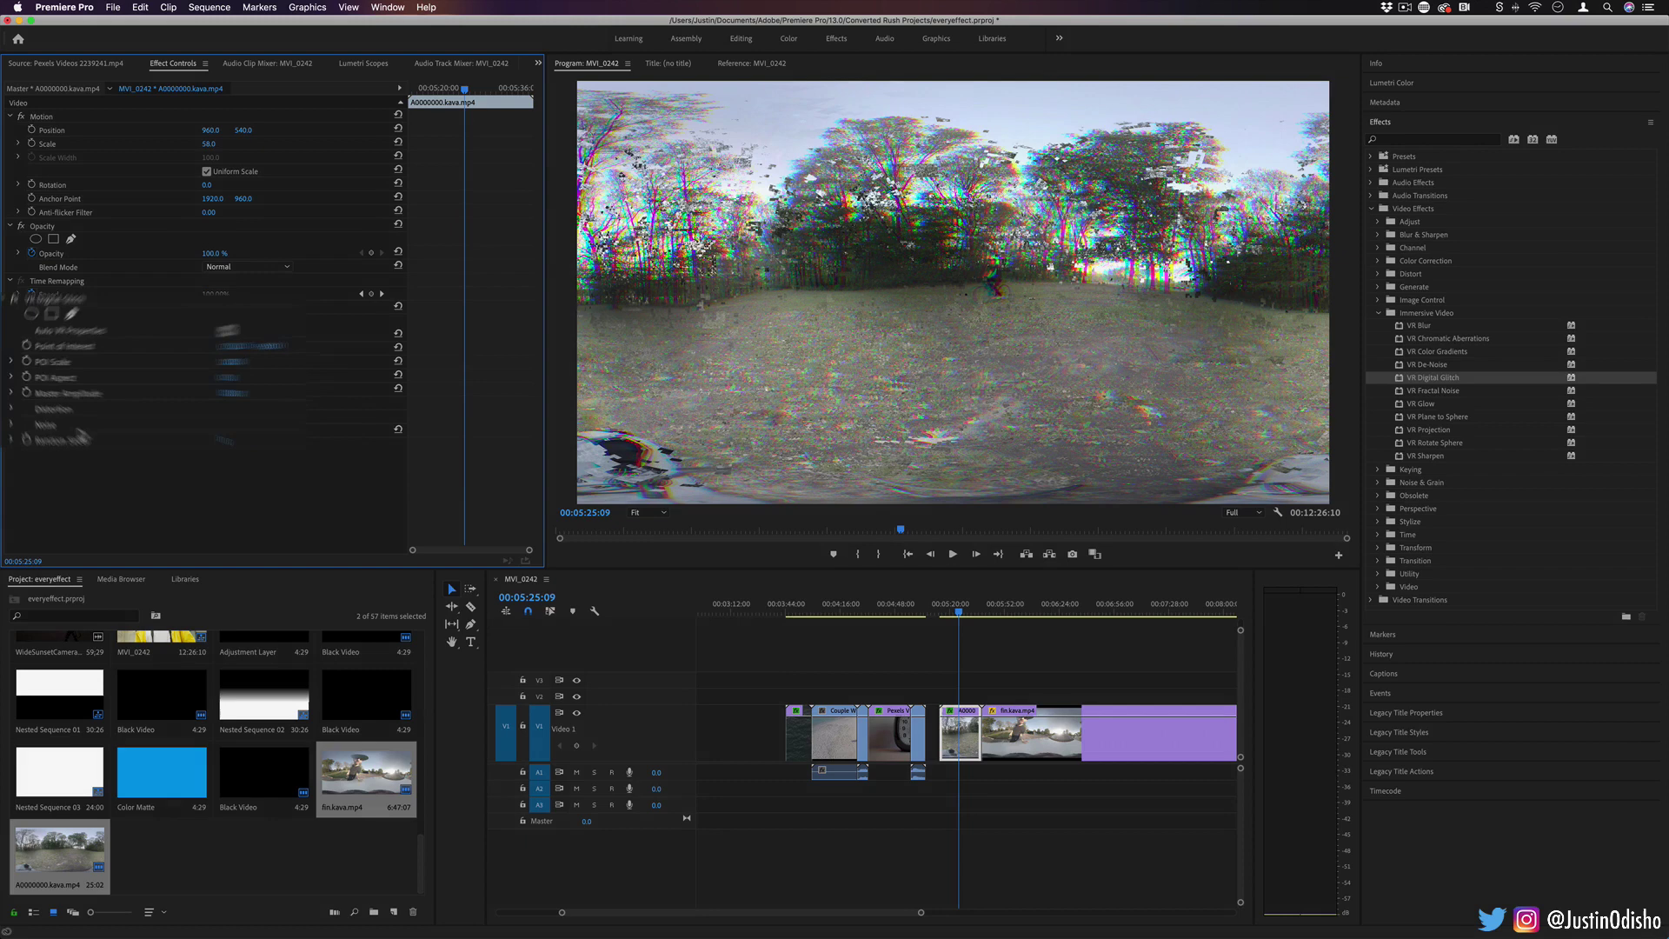
{"action": "left_click", "coordinate": [23, 405]}
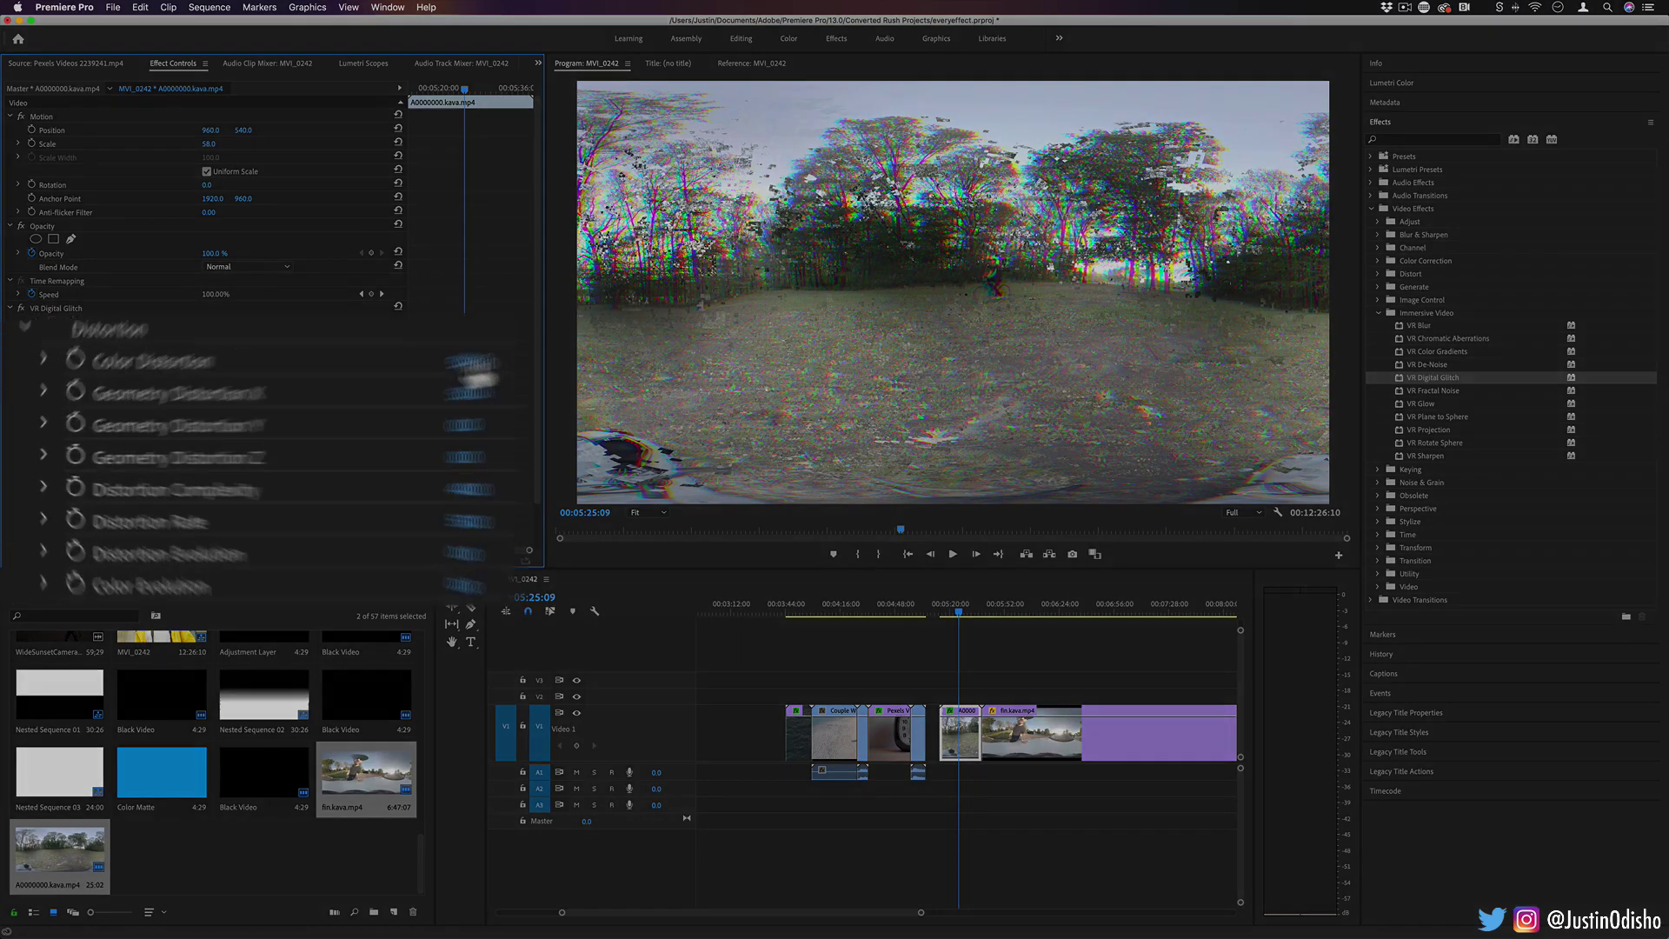
{"action": "left_click_drag", "start_coordinate": [210, 421], "coordinate": [189, 421]}
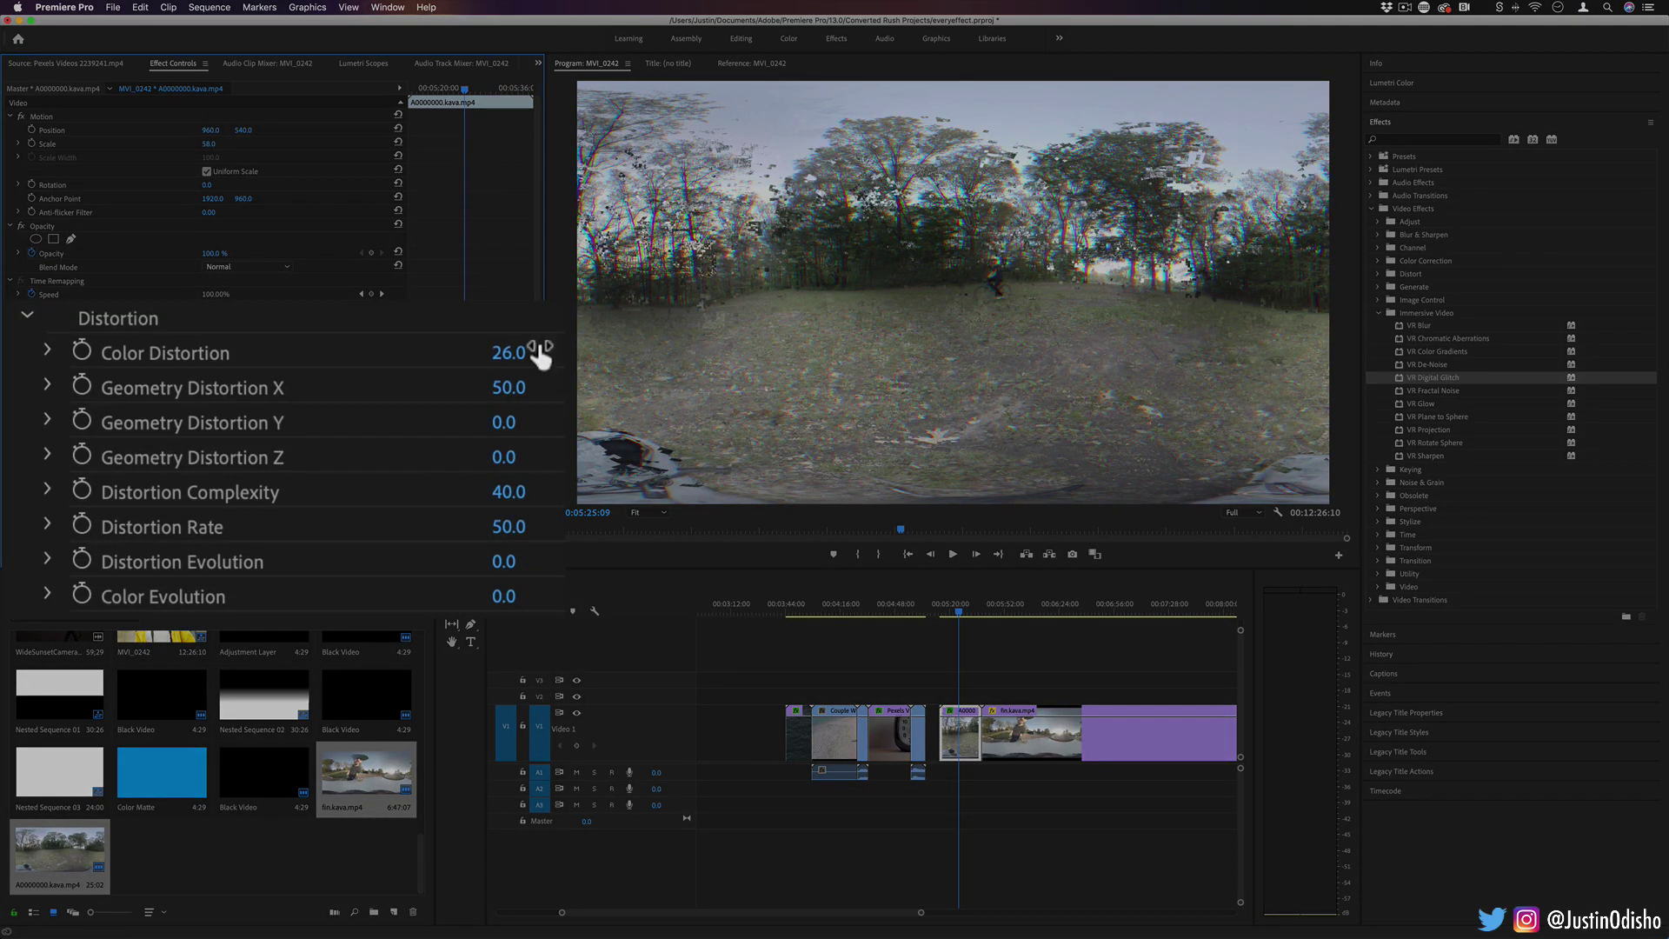
{"action": "left_click_drag", "start_coordinate": [522, 387], "coordinate": [600, 457]}
Apply VR Digital Glitch to the alarm clock clip with a Master Amplitude of 100
{"action": "left_click", "coordinate": [889, 611]}
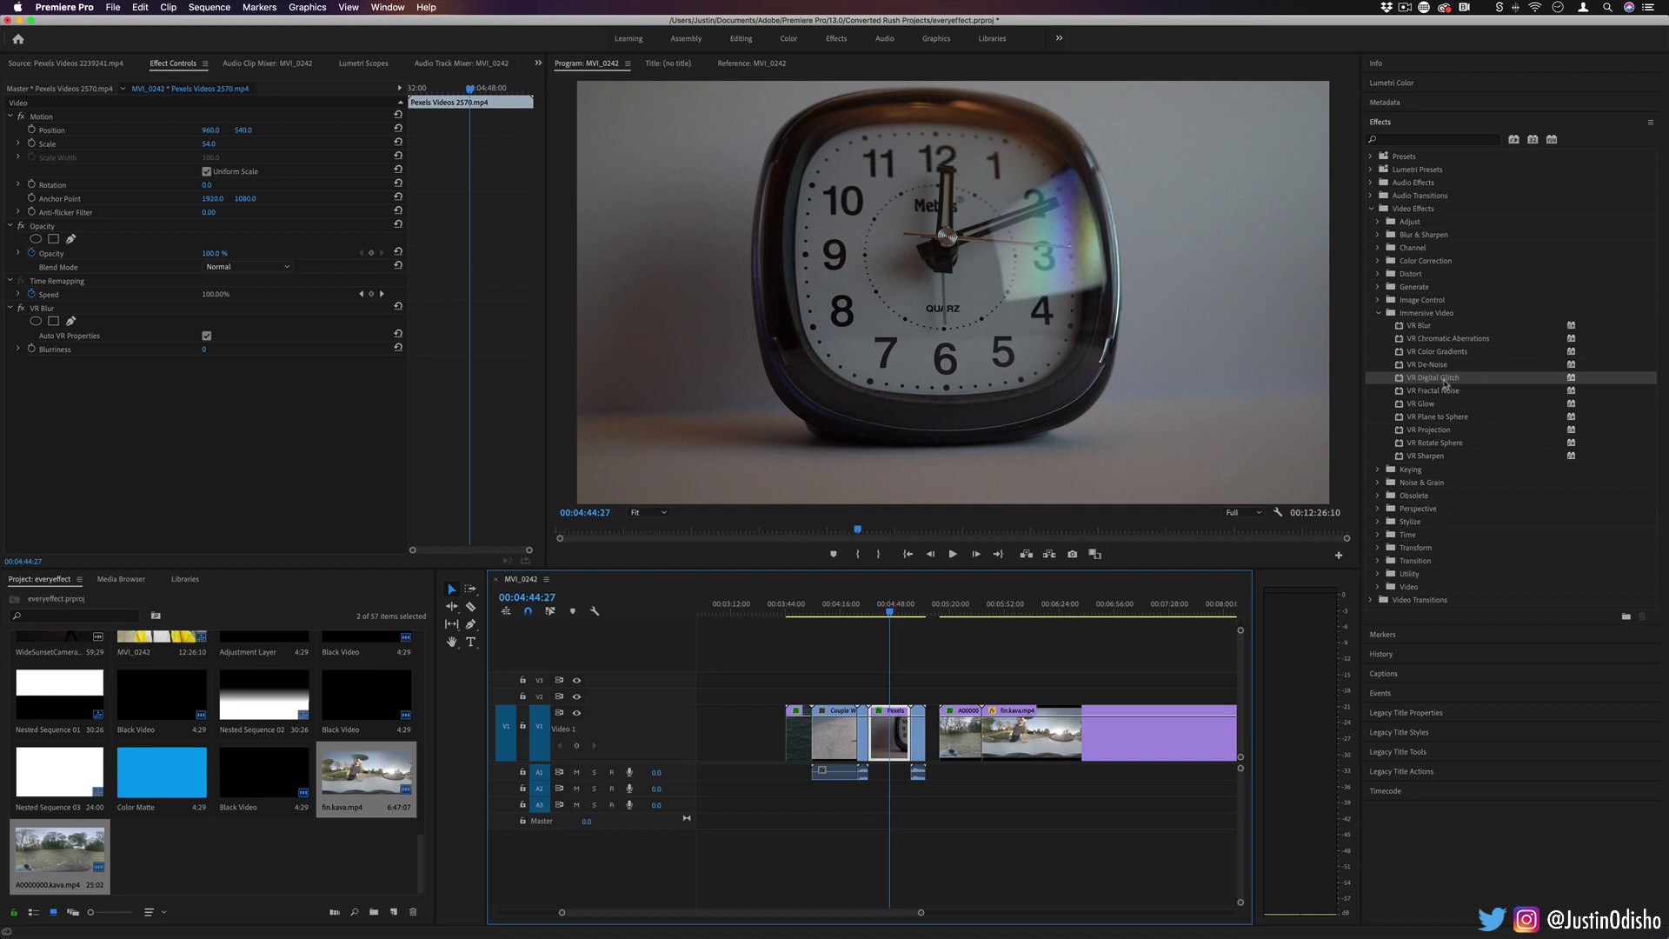
{"action": "left_click_drag", "start_coordinate": [1433, 378], "coordinate": [895, 735]}
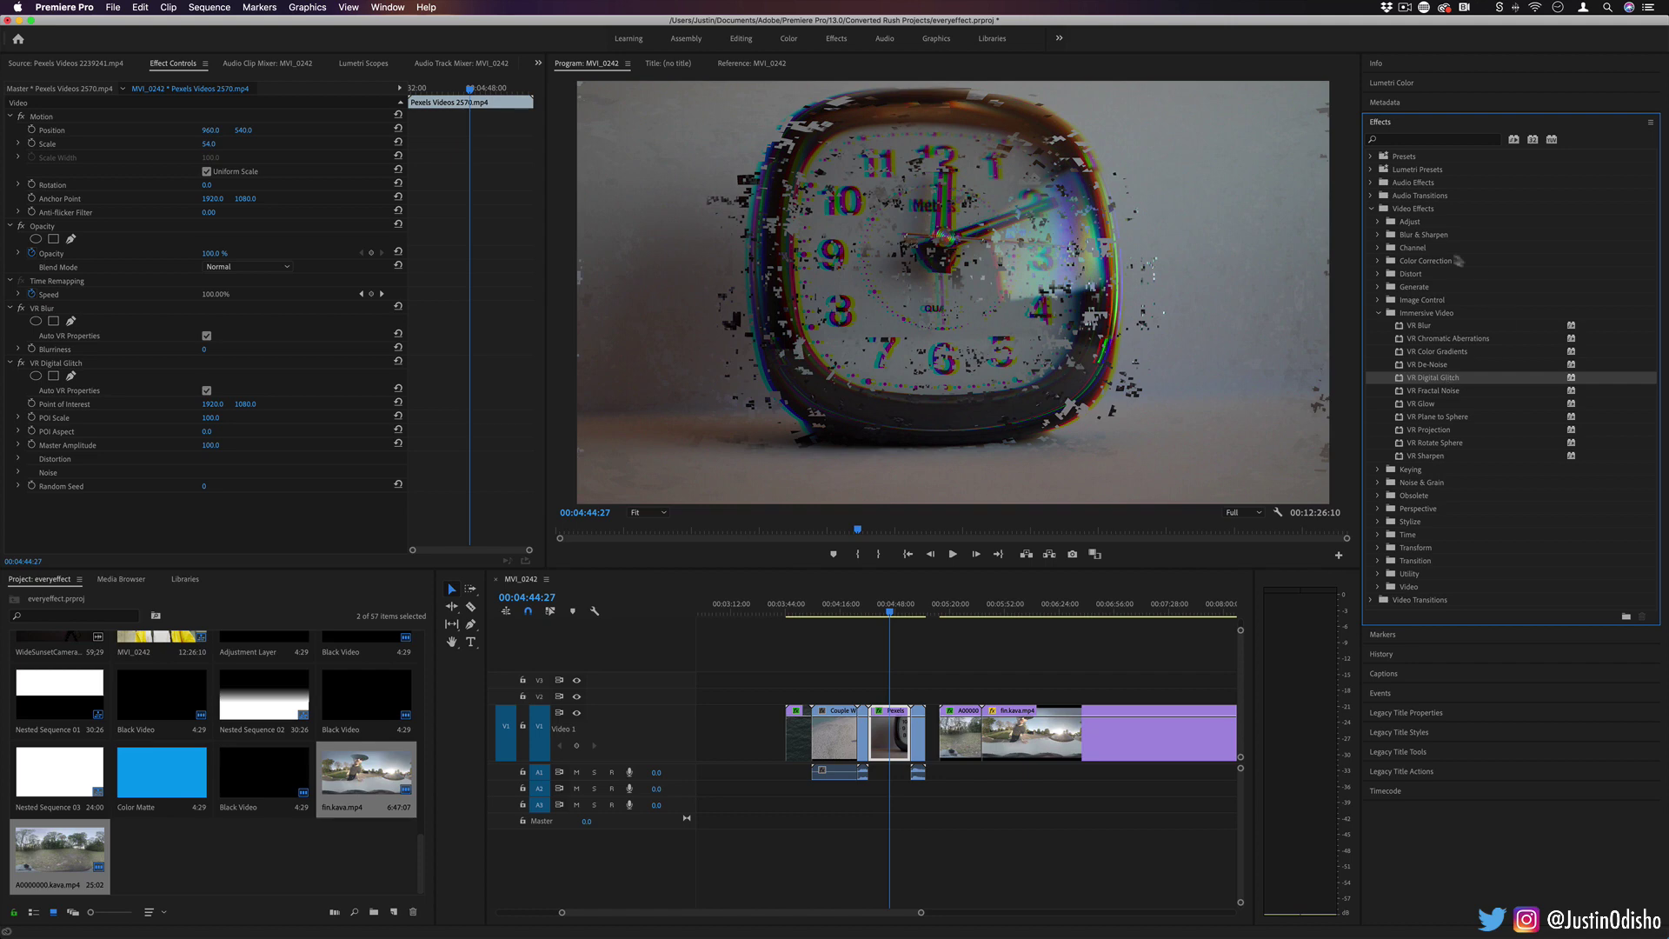
{"action": "left_click", "coordinate": [1410, 276]}
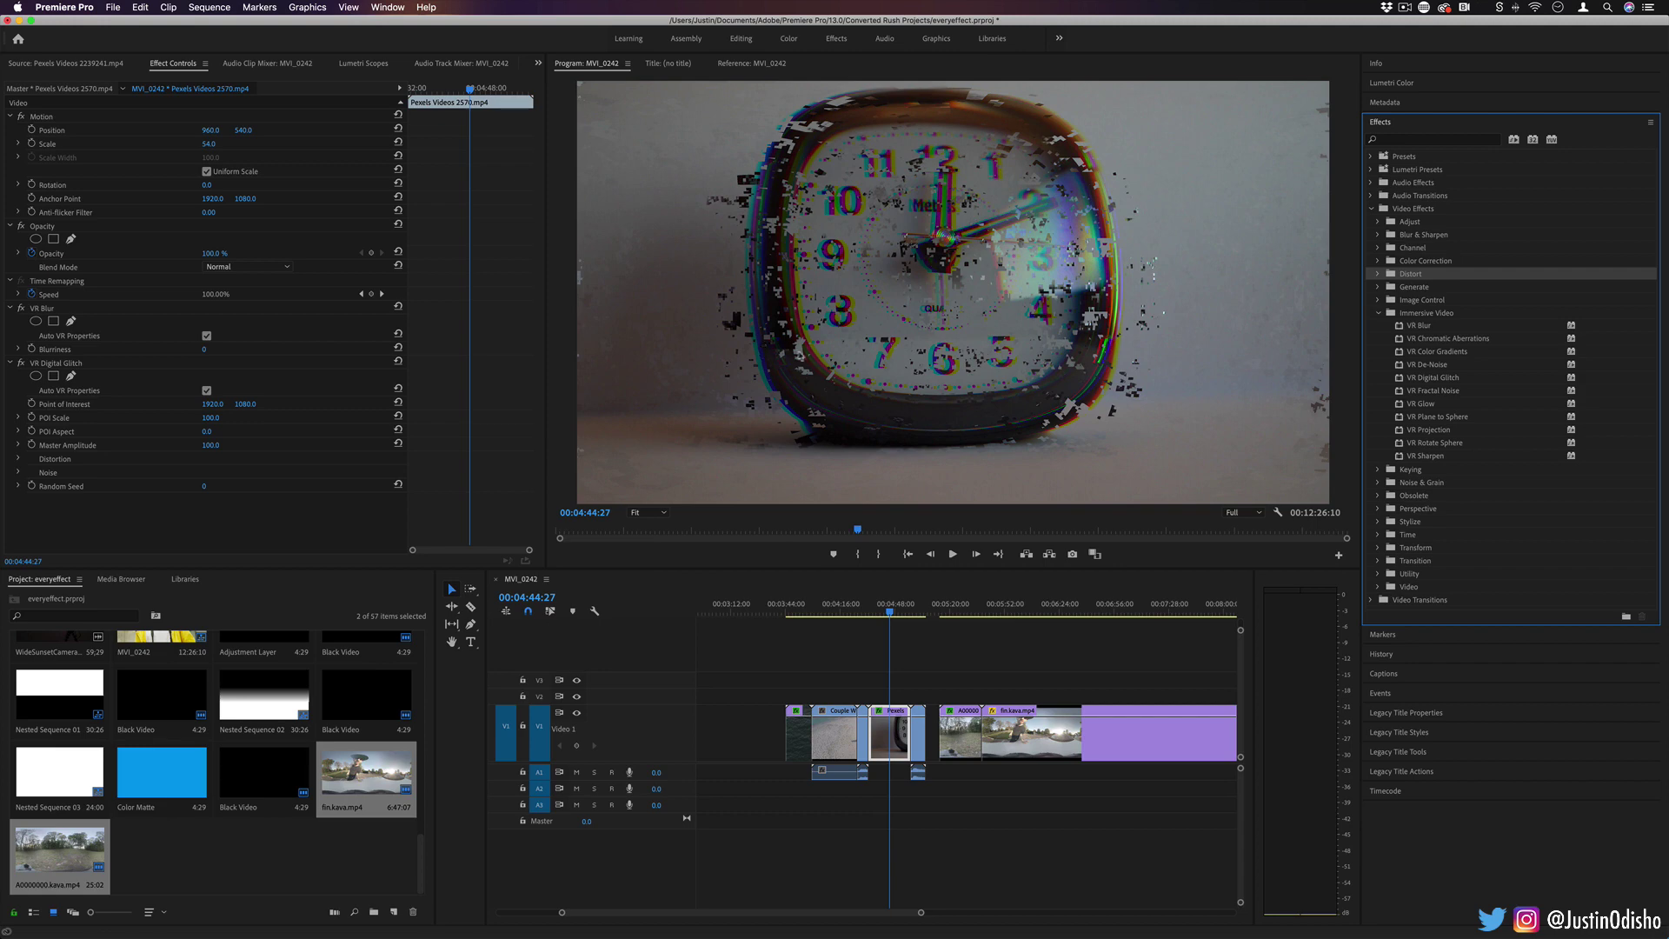
{"action": "left_click", "coordinate": [1451, 380]}
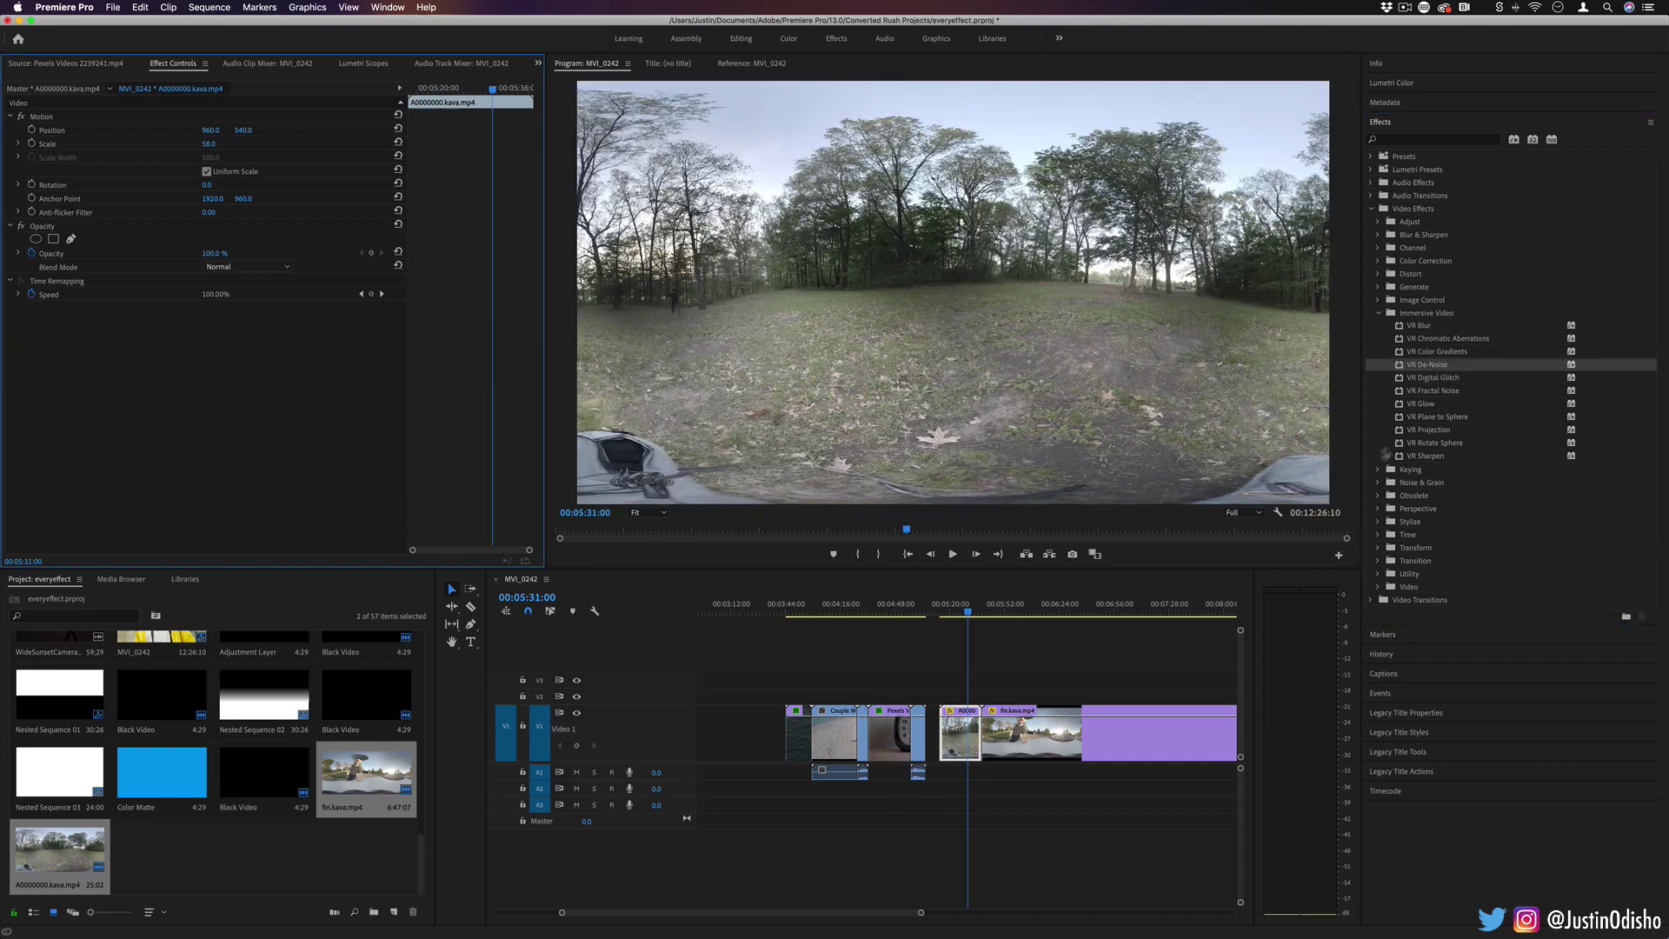
Apply VR De-Noise to the A0000000.kava.mp4 clip and set its Noise Level to 1.00, undoing and redoing the change for comparison
{"action": "left_click_drag", "start_coordinate": [1439, 373], "coordinate": [969, 745]}
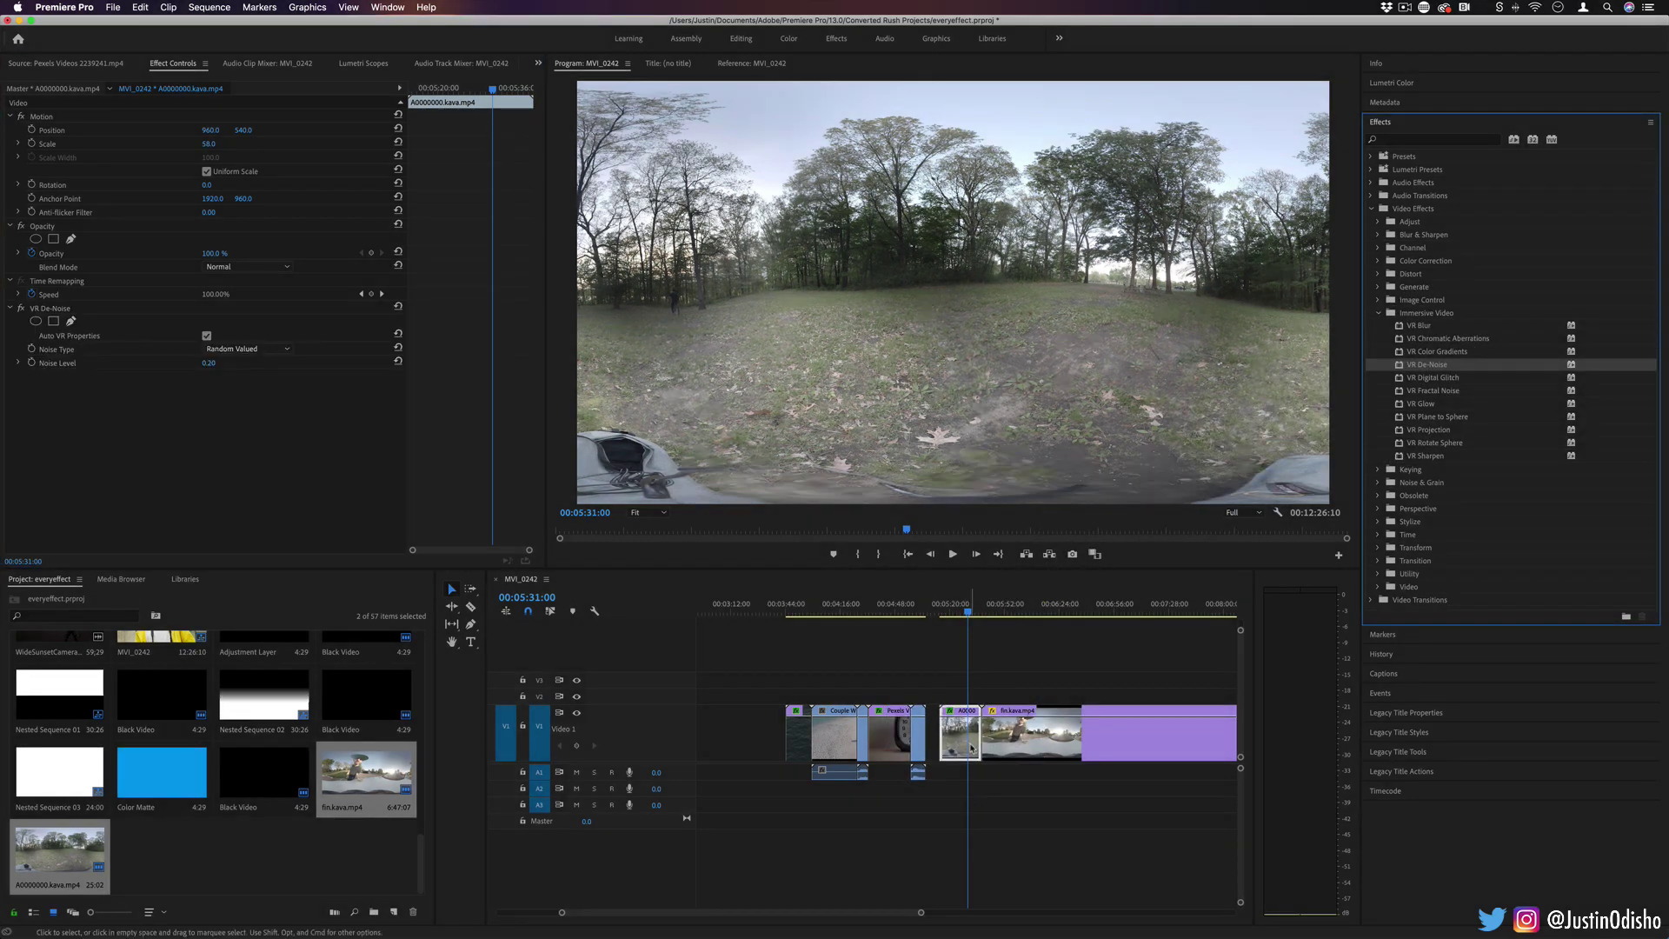
{"action": "mouse_move", "coordinate": [209, 363]}
{"action": "left_mouse_down"}
{"action": "mouse_move", "coordinate": [296, 363]}
{"action": "mouse_move", "coordinate": [208, 363]}
{"action": "left_mouse_up"}
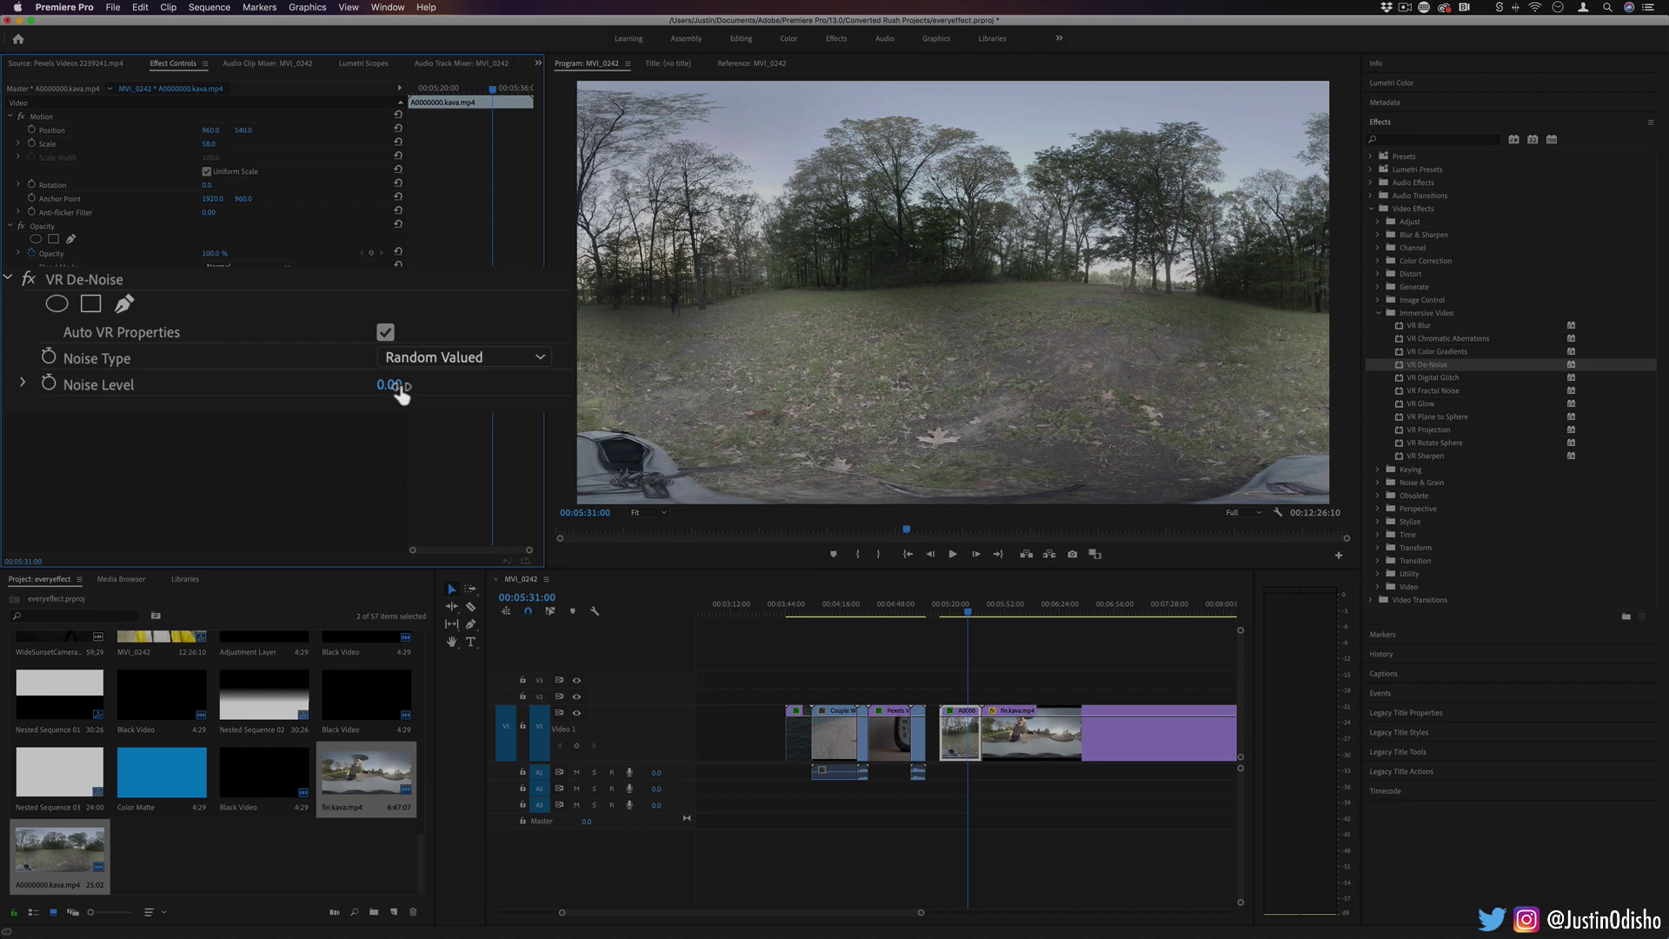
{"action": "left_click_drag", "start_coordinate": [399, 388], "coordinate": [410, 388]}
{"action": "key", "text": "super+z"}
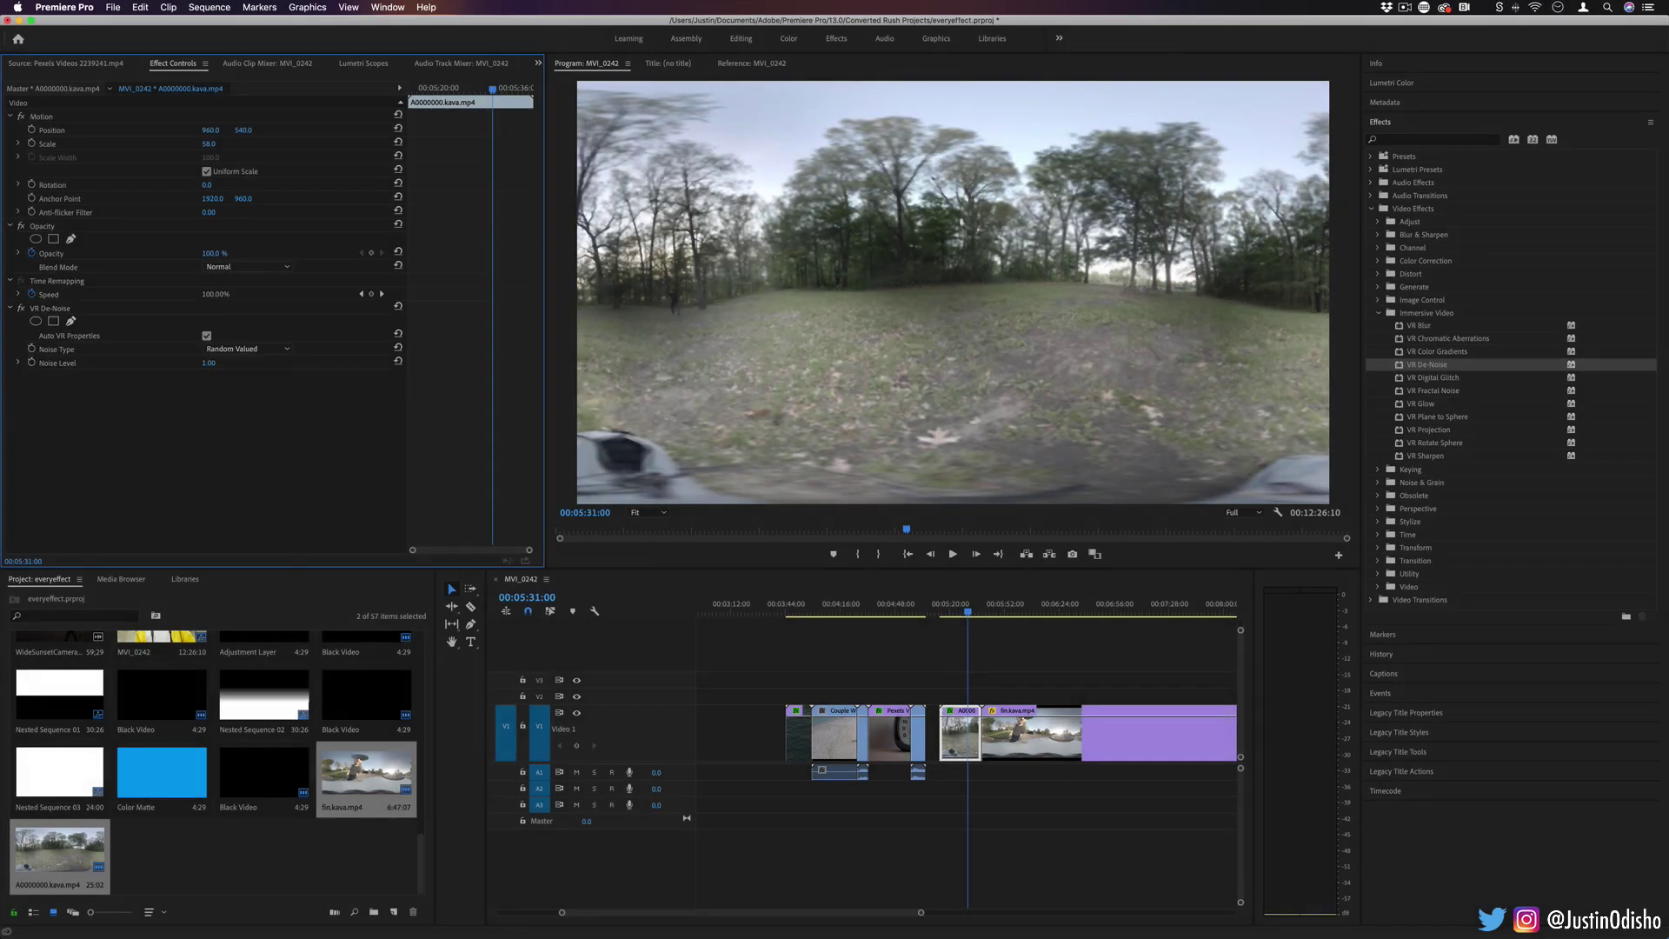
{"action": "key", "text": "super+shift+z"}
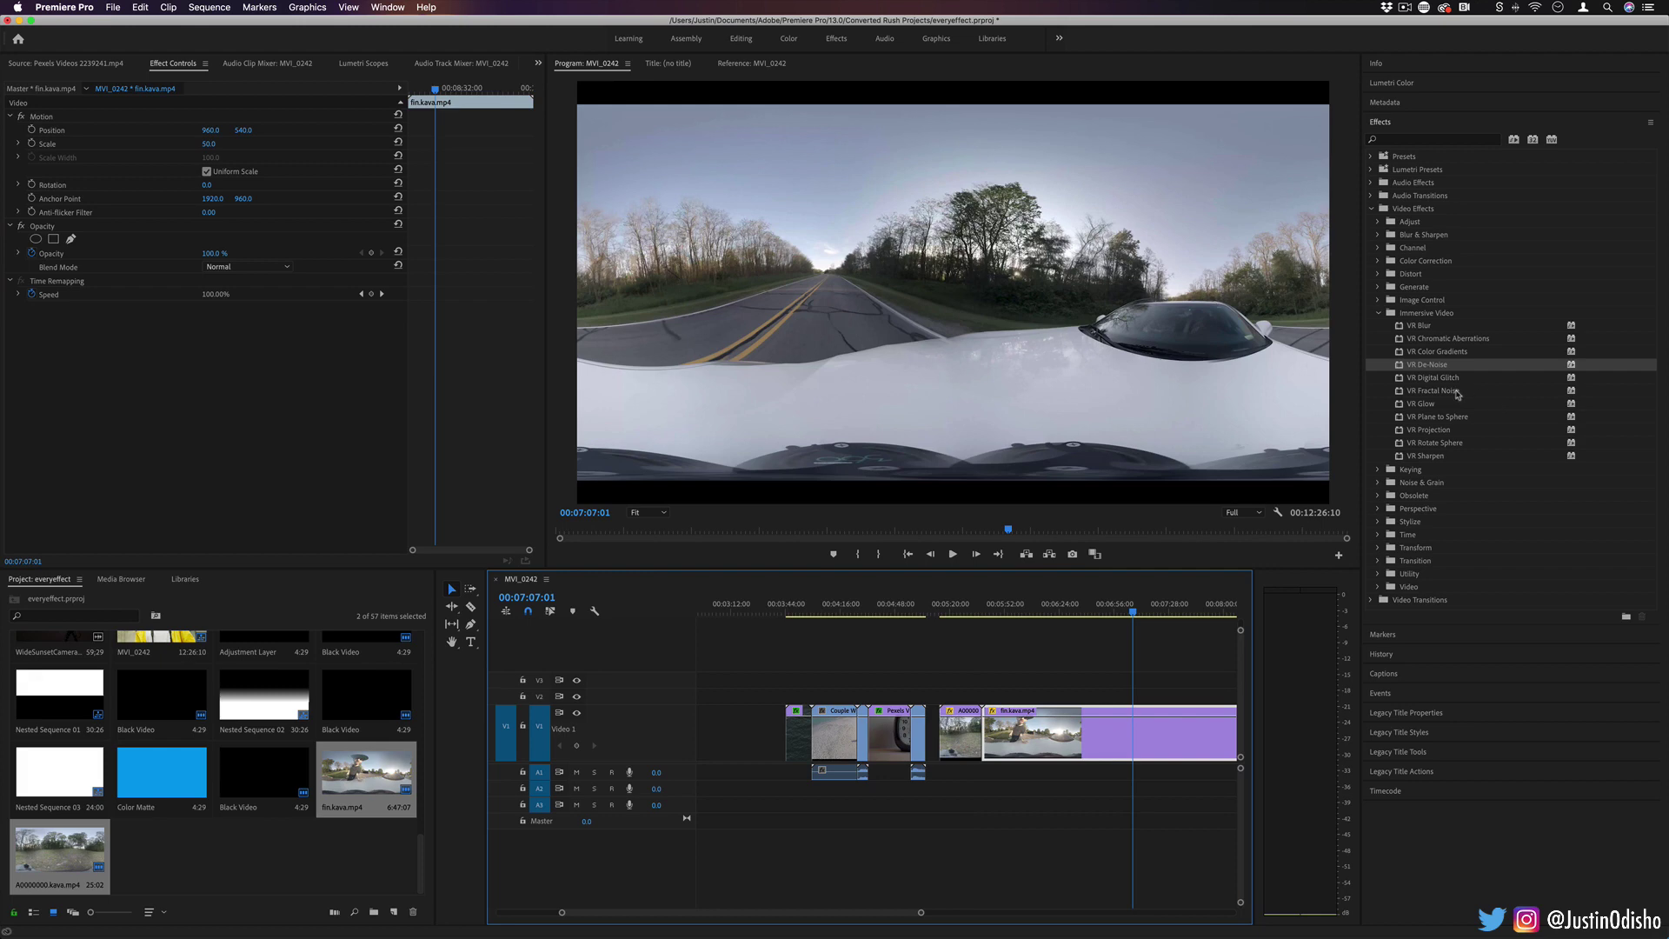
Apply VR Fractal Noise to the fin.kava.mp4 clip, try other fractal types including Max, and choose Strings
{"action": "left_click", "coordinate": [1456, 393]}
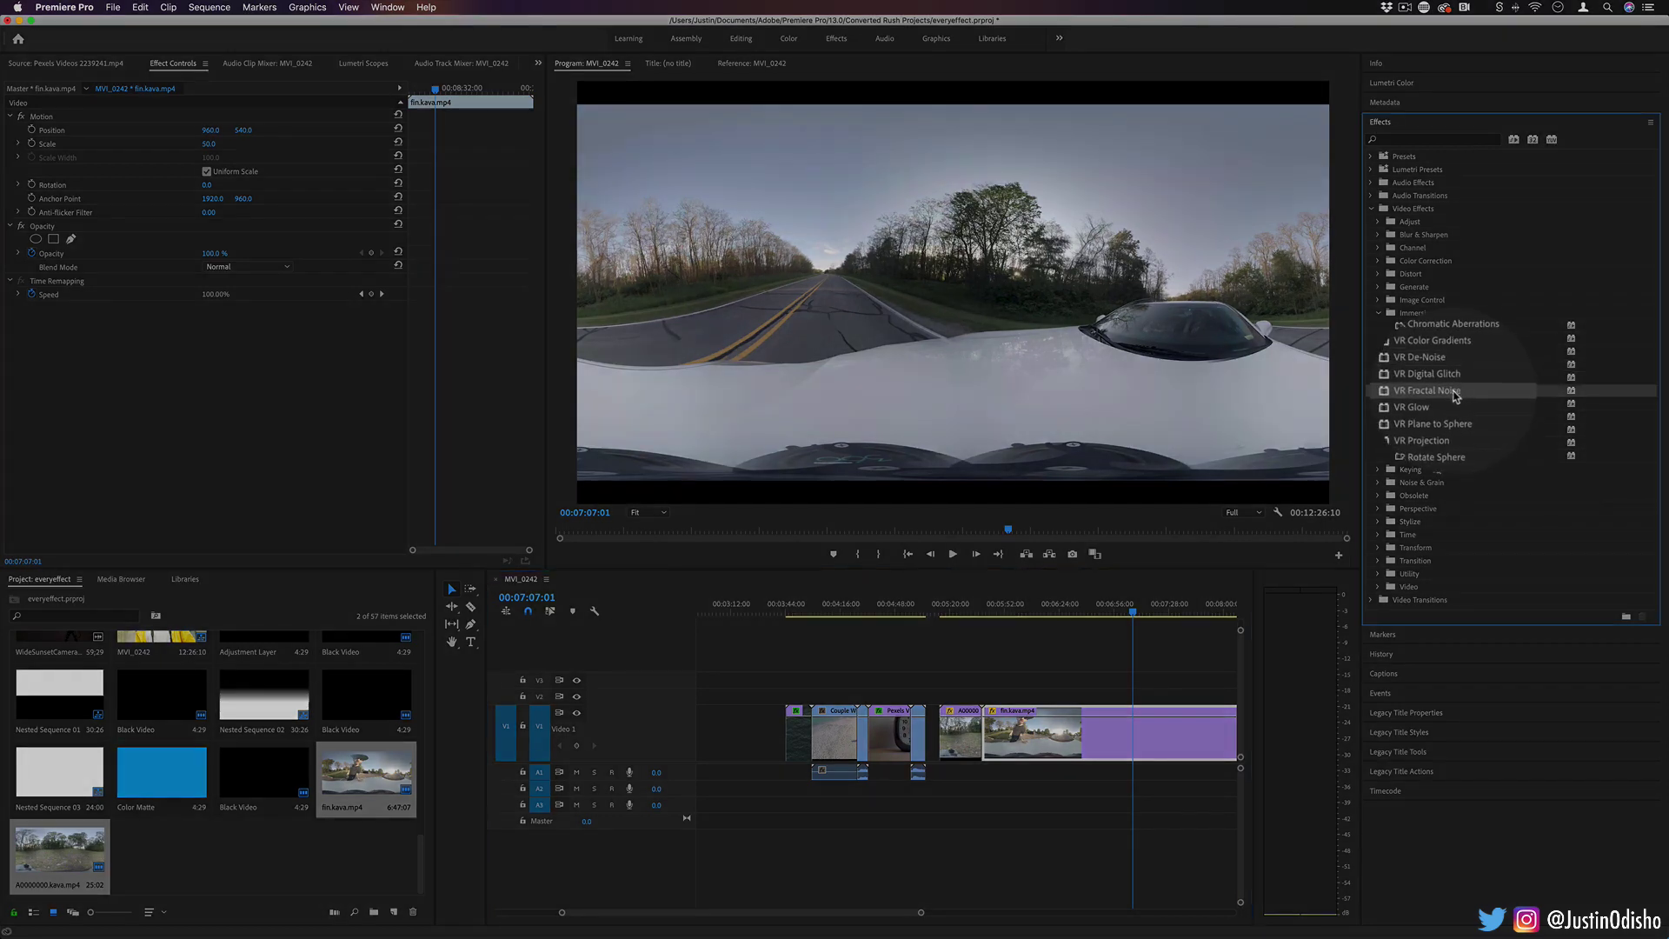
{"action": "left_click_drag", "start_coordinate": [1455, 393], "coordinate": [1160, 749]}
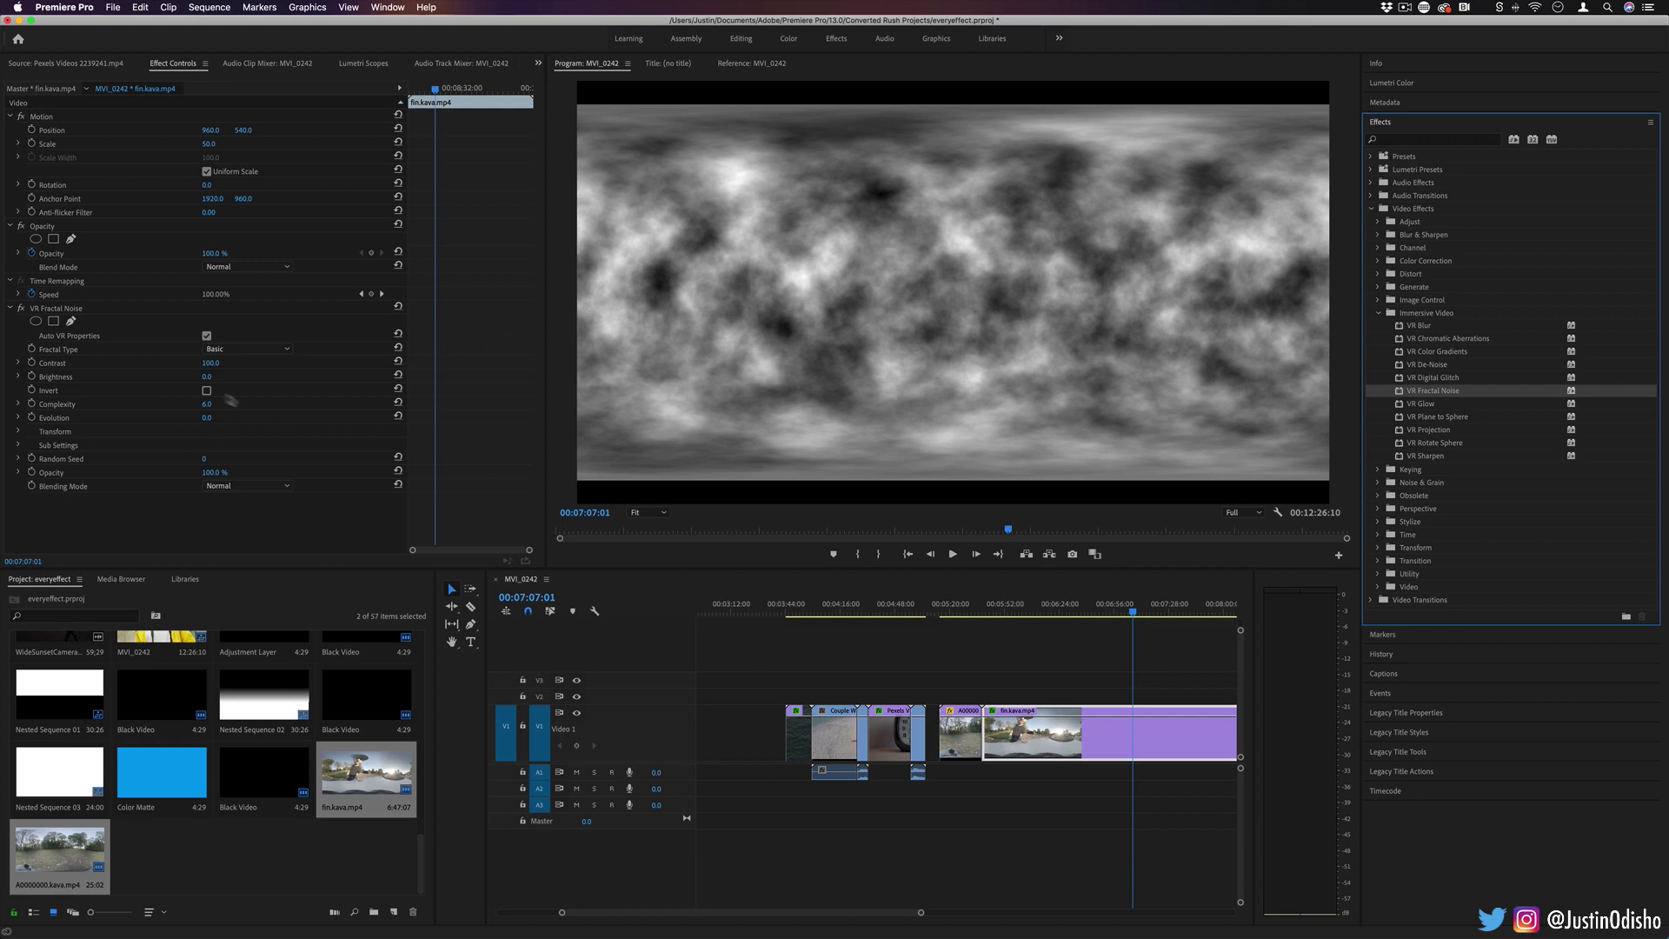
{"action": "left_click", "coordinate": [354, 342]}
{"action": "left_click", "coordinate": [287, 350]}
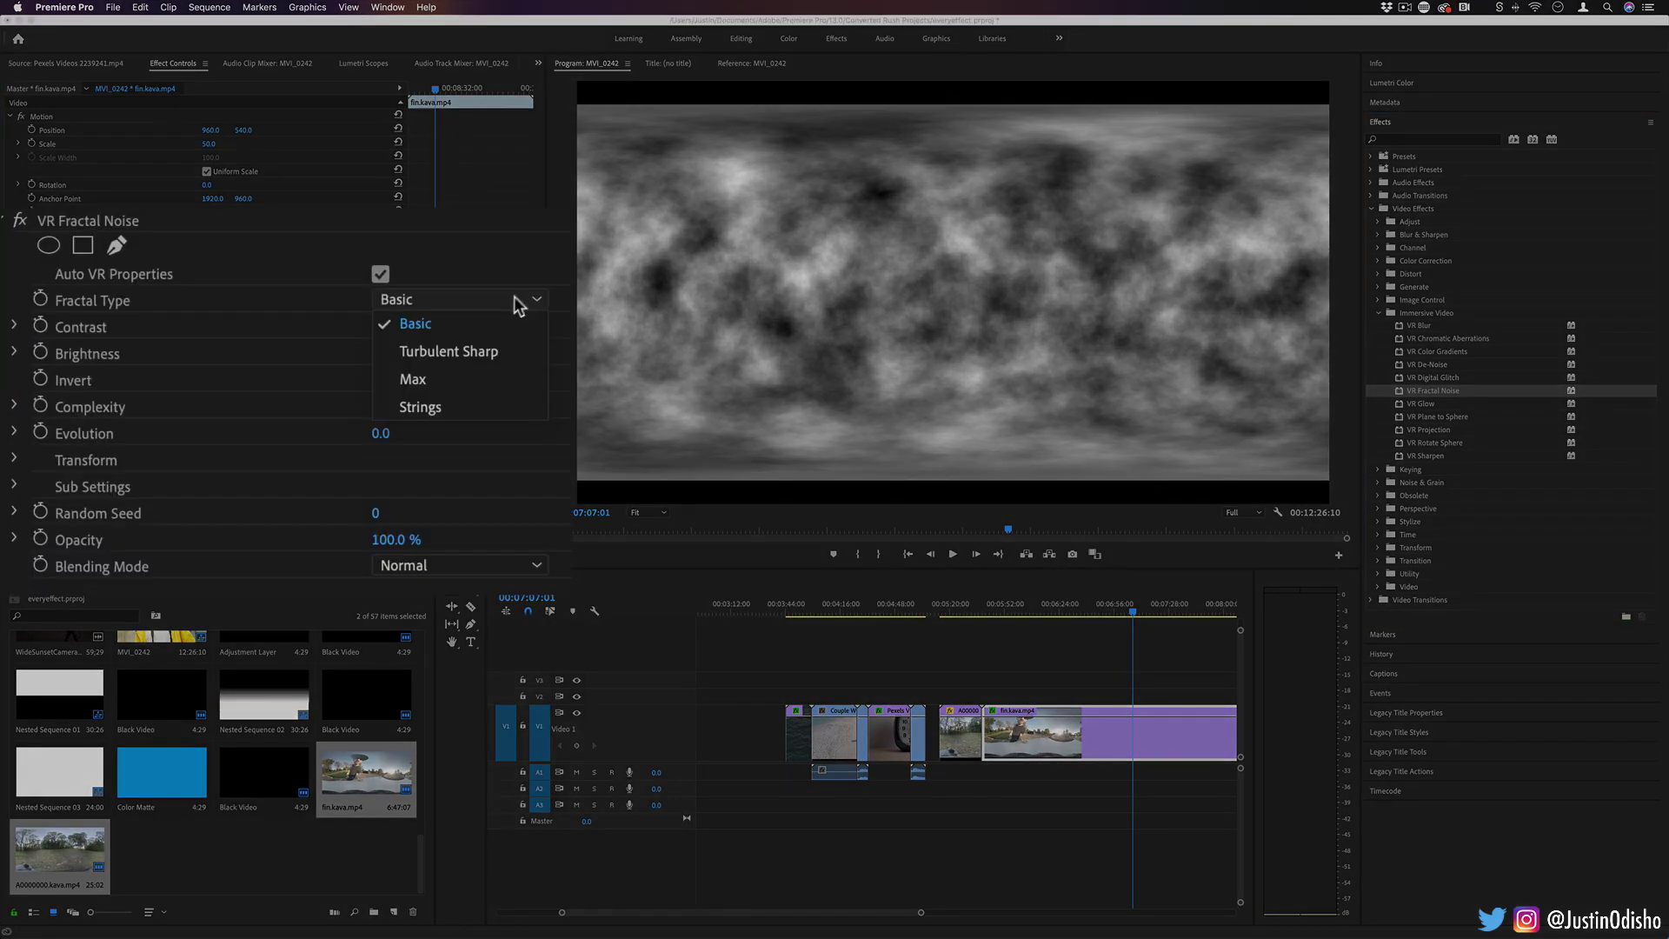
{"action": "left_click", "coordinate": [261, 376]}
{"action": "left_click", "coordinate": [277, 353]}
{"action": "left_click", "coordinate": [485, 380]}
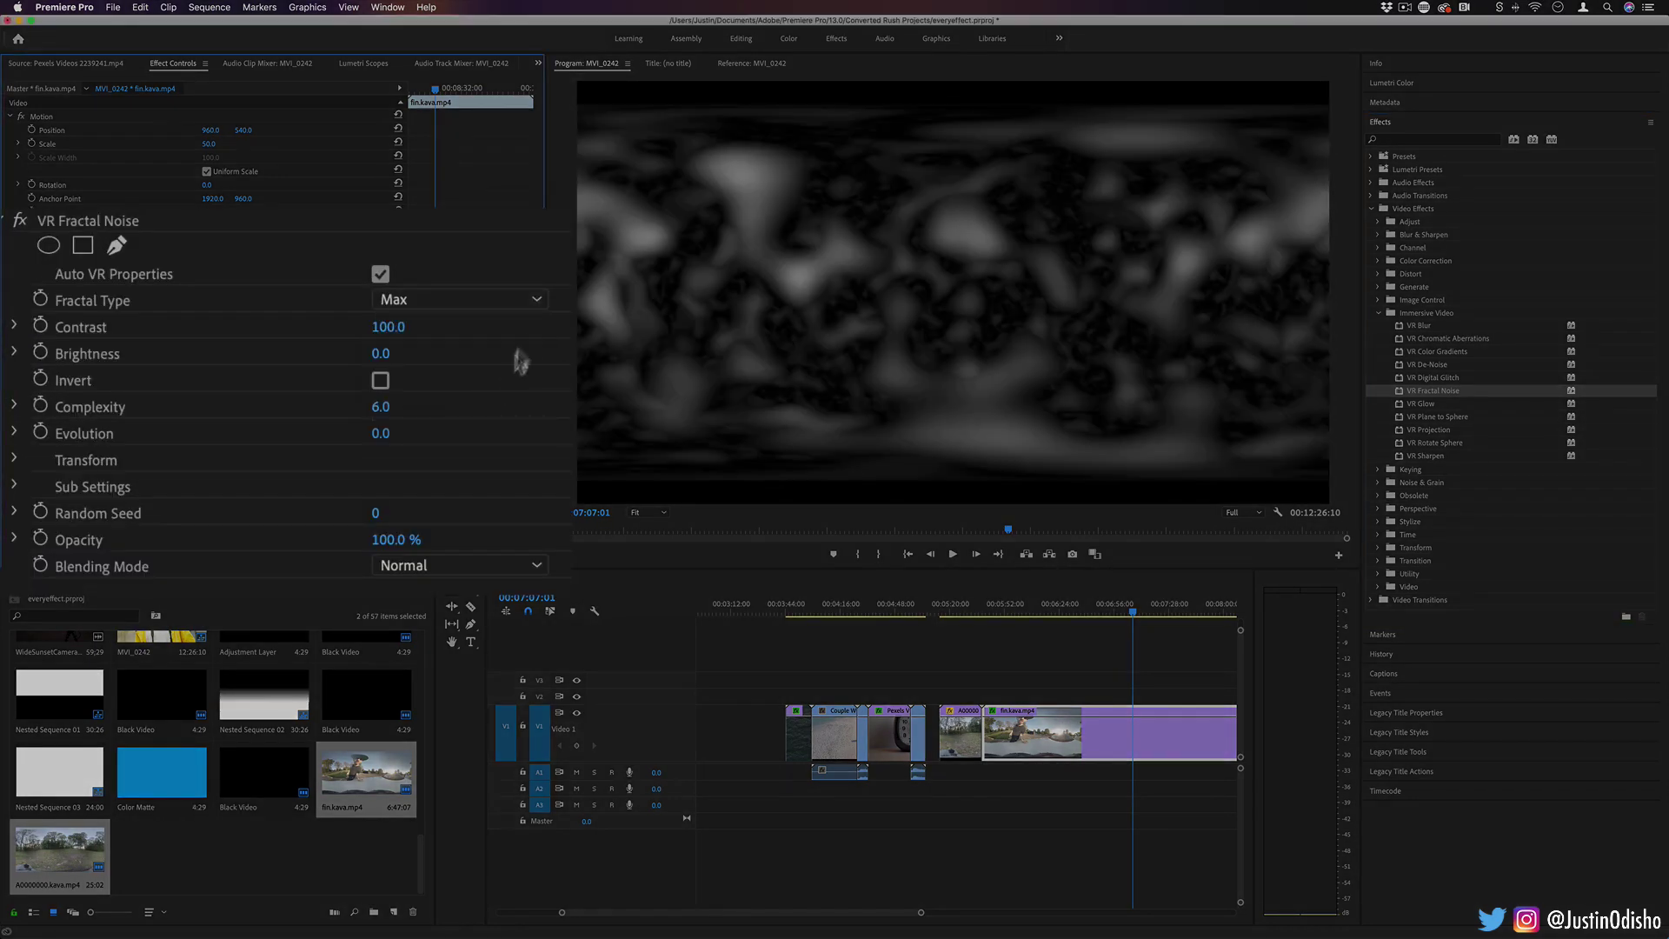
{"action": "left_click", "coordinate": [498, 306]}
{"action": "left_click", "coordinate": [478, 407]}
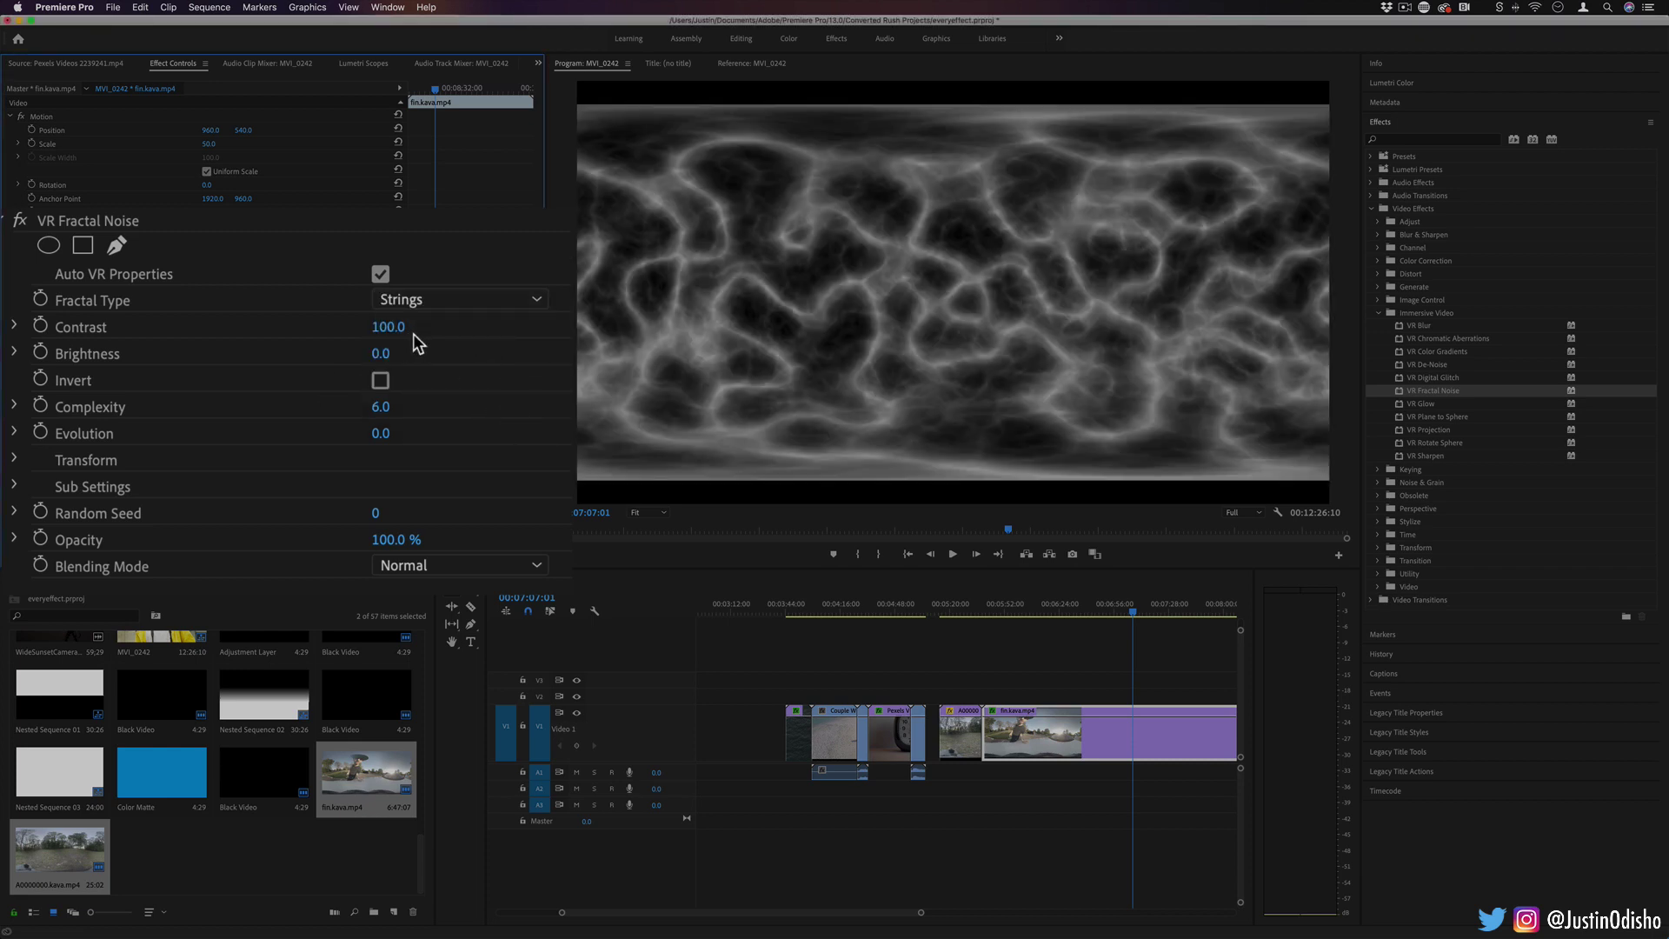
Set the evolution of the VR Fractal Noise effect to 3x46.0°
{"action": "left_click", "coordinate": [78, 435]}
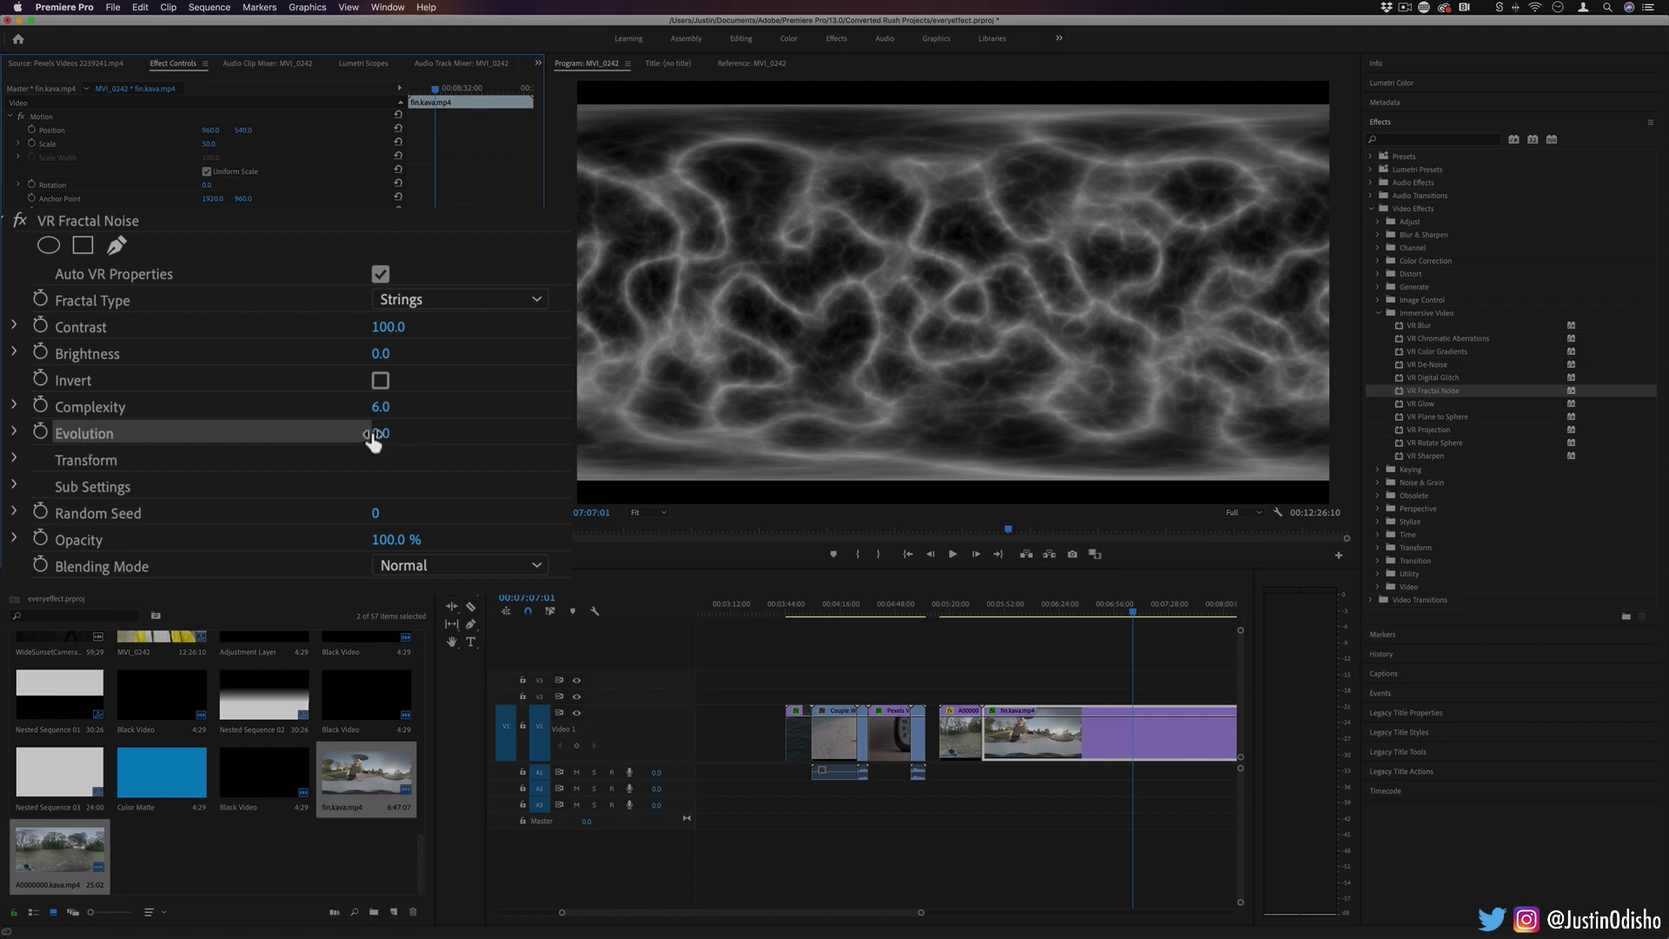
{"action": "left_click_drag", "start_coordinate": [375, 433], "coordinate": [634, 433]}
{"action": "left_click_drag", "start_coordinate": [430, 433], "coordinate": [320, 417]}
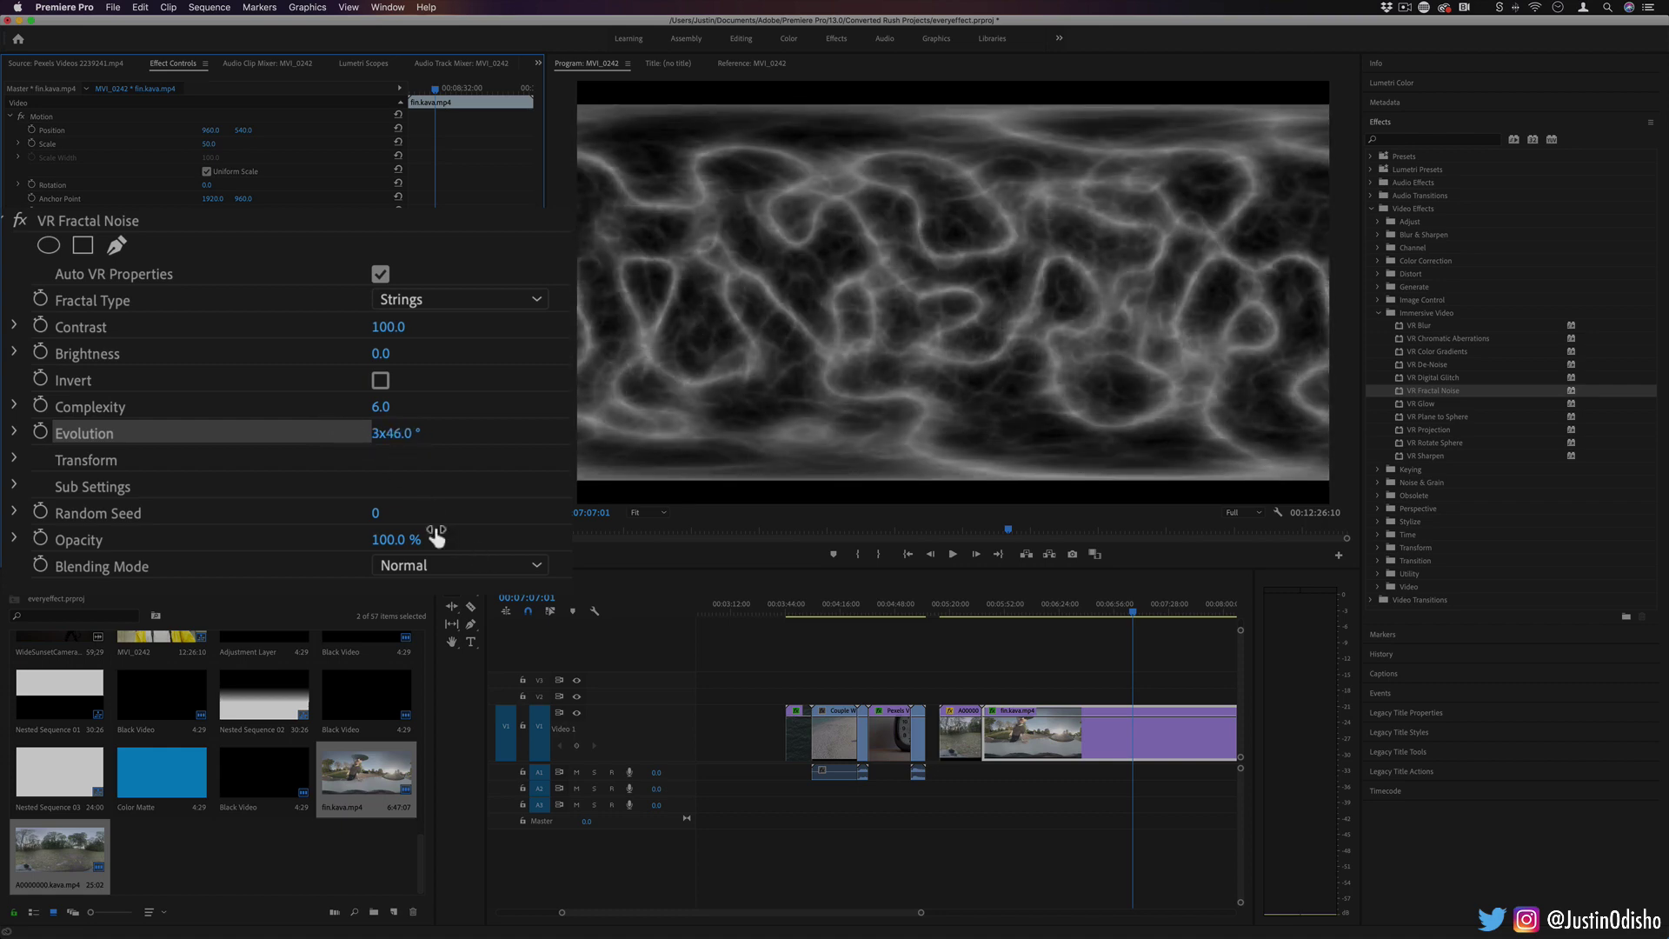
Set the fractal noise's contrast to 87, brightness to 33, transform scale to 10 and evolution to 4x246°, and reduce its complexity
{"action": "left_click", "coordinate": [78, 405]}
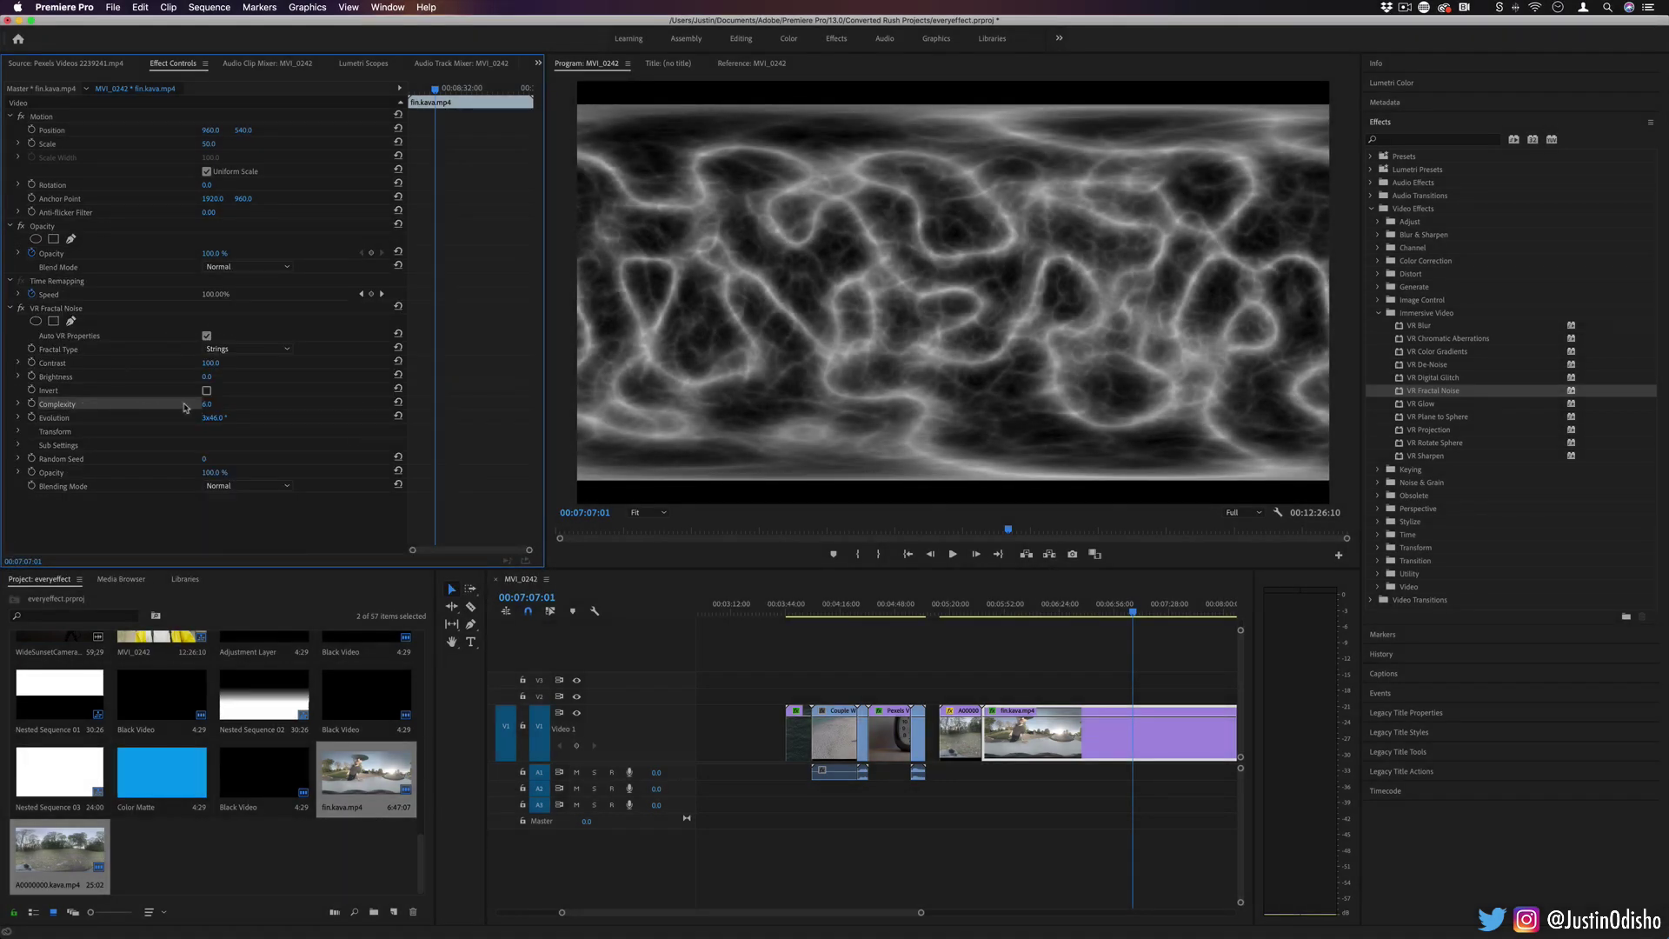
{"action": "mouse_move", "coordinate": [207, 403]}
{"action": "left_mouse_down"}
{"action": "mouse_move", "coordinate": [181, 403]}
{"action": "mouse_move", "coordinate": [217, 403]}
{"action": "left_mouse_up"}
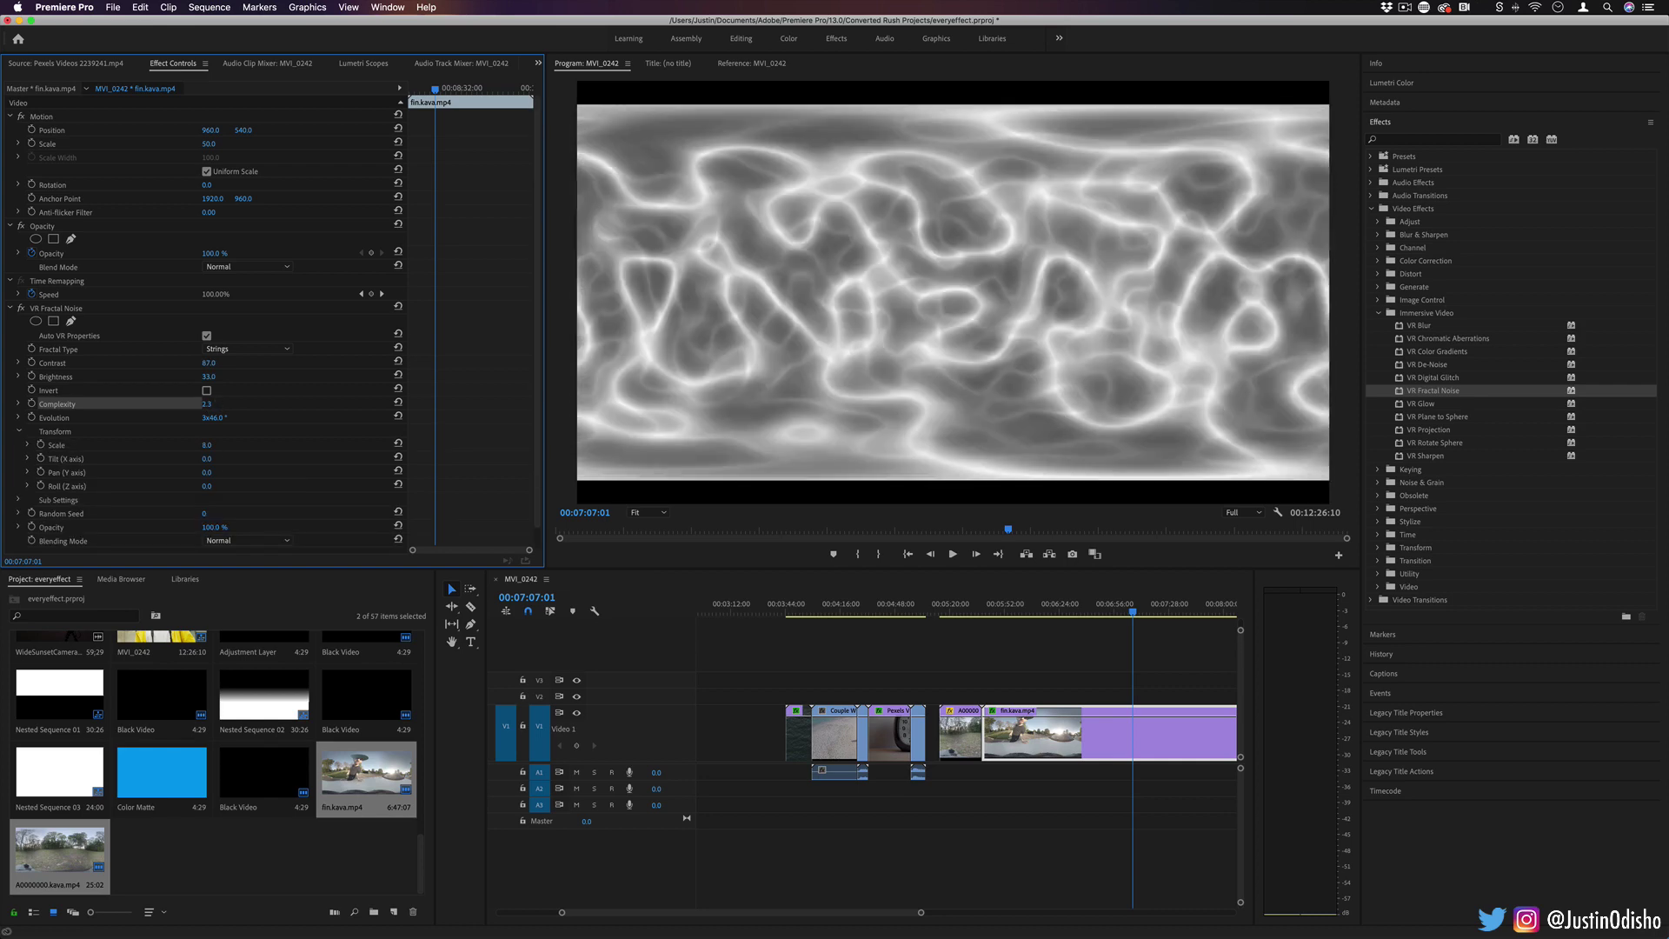
{"action": "left_click_drag", "start_coordinate": [207, 446], "coordinate": [224, 446]}
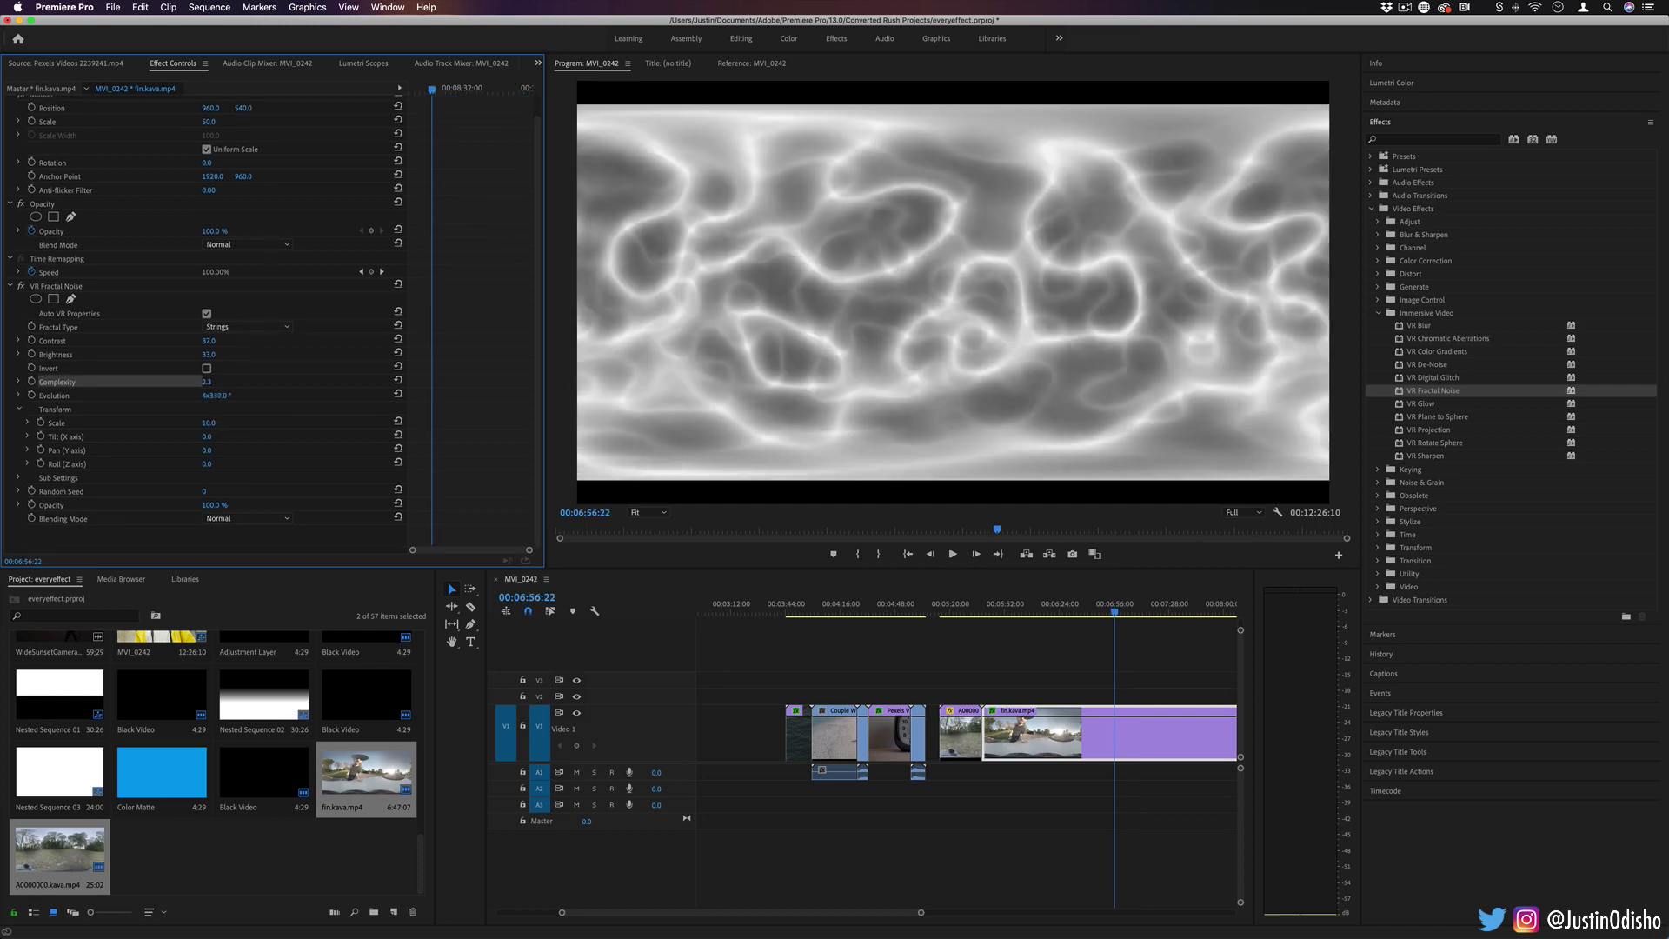
{"action": "left_click_drag", "start_coordinate": [216, 396], "coordinate": [143, 396]}
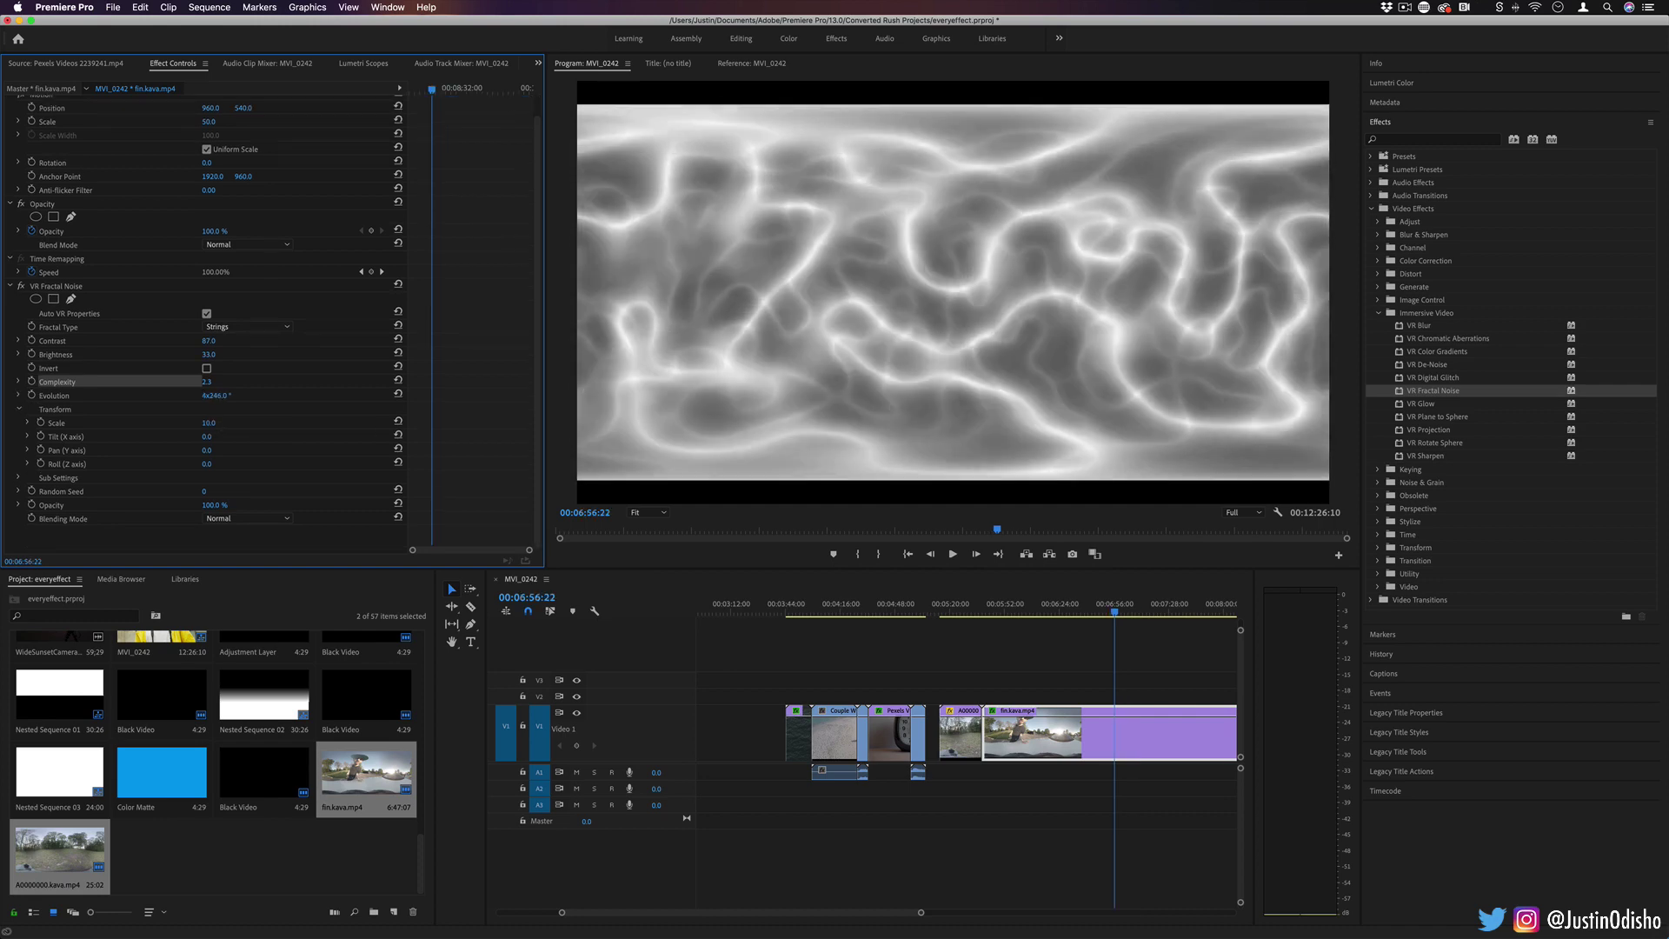
Set the fractal noise's blending mode to Overlay and advance its evolution over the playing fin.kava.mp4 clip
{"action": "left_click", "coordinate": [259, 522]}
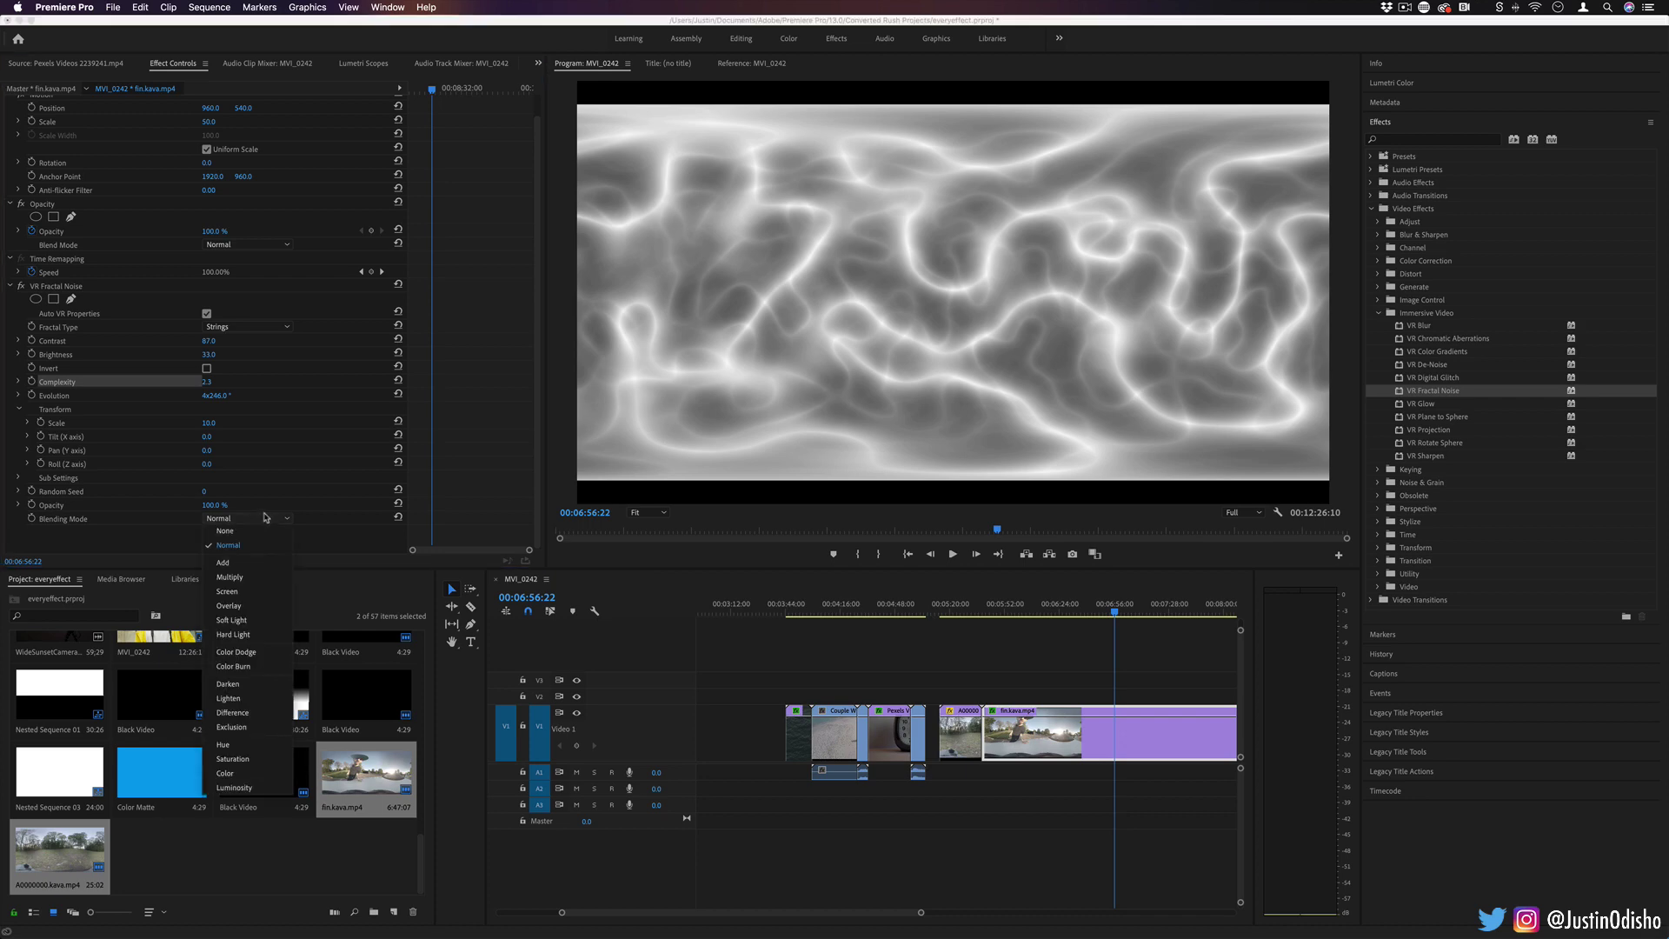
{"action": "left_click", "coordinate": [265, 610]}
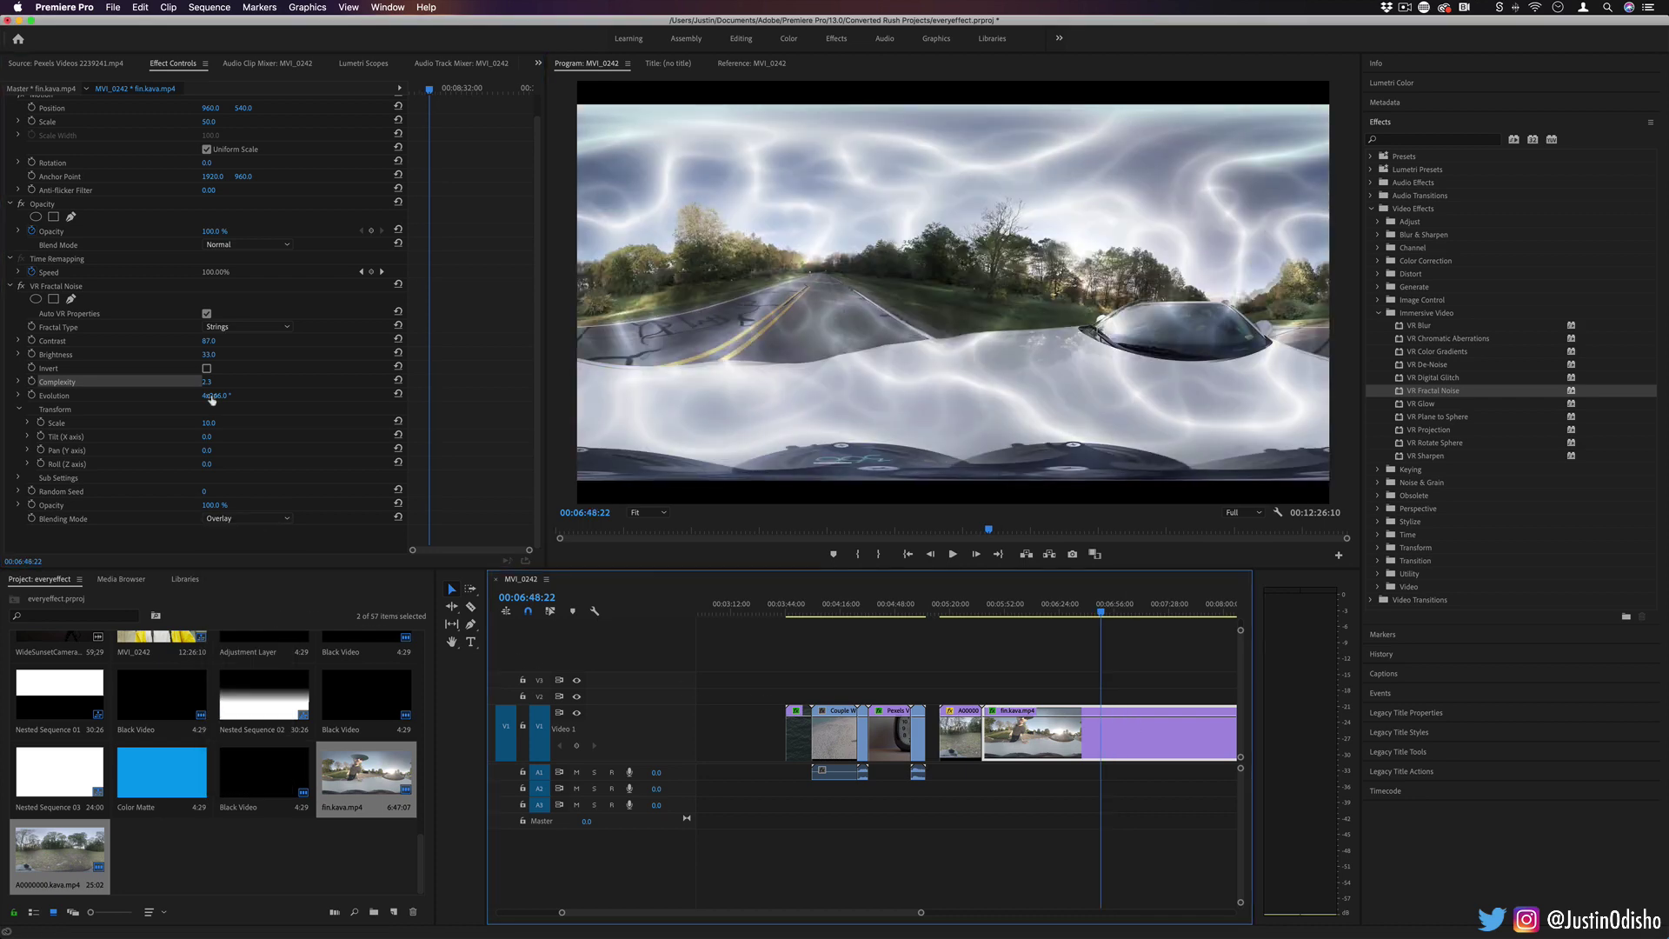
{"action": "left_click_drag", "start_coordinate": [208, 399], "coordinate": [261, 399]}
{"action": "key", "text": "space"}
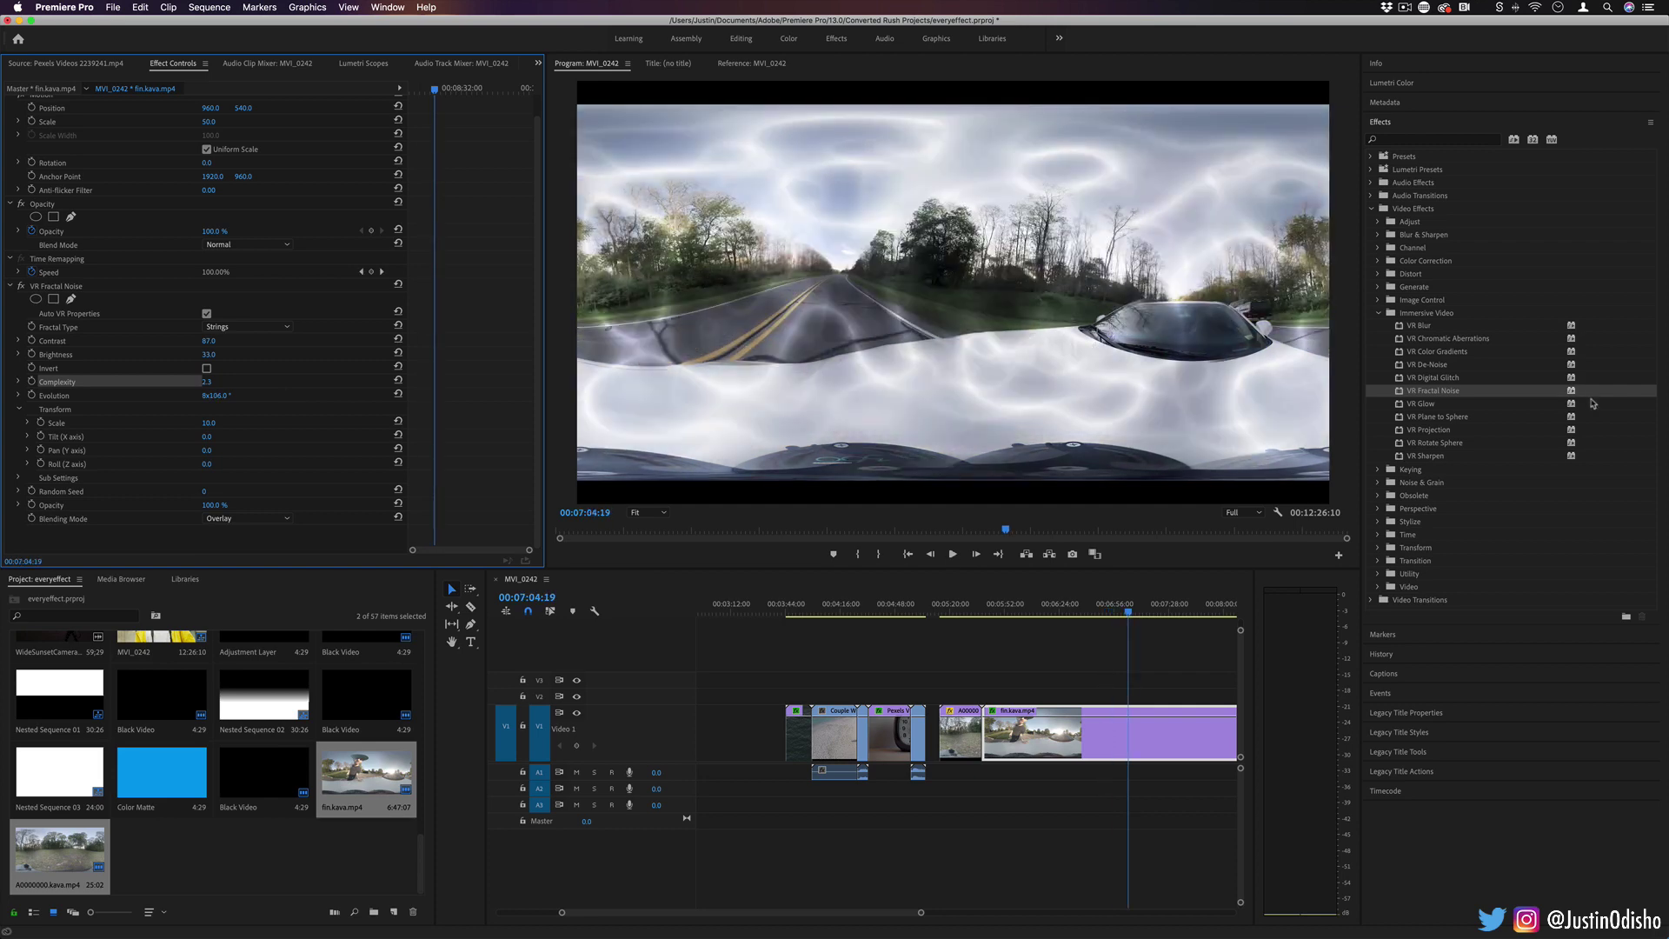
Replace VR Fractal Noise on the fin.kava.mp4 clip with VR Glow and set its Glow Radius to 356
{"action": "left_click", "coordinate": [87, 289]}
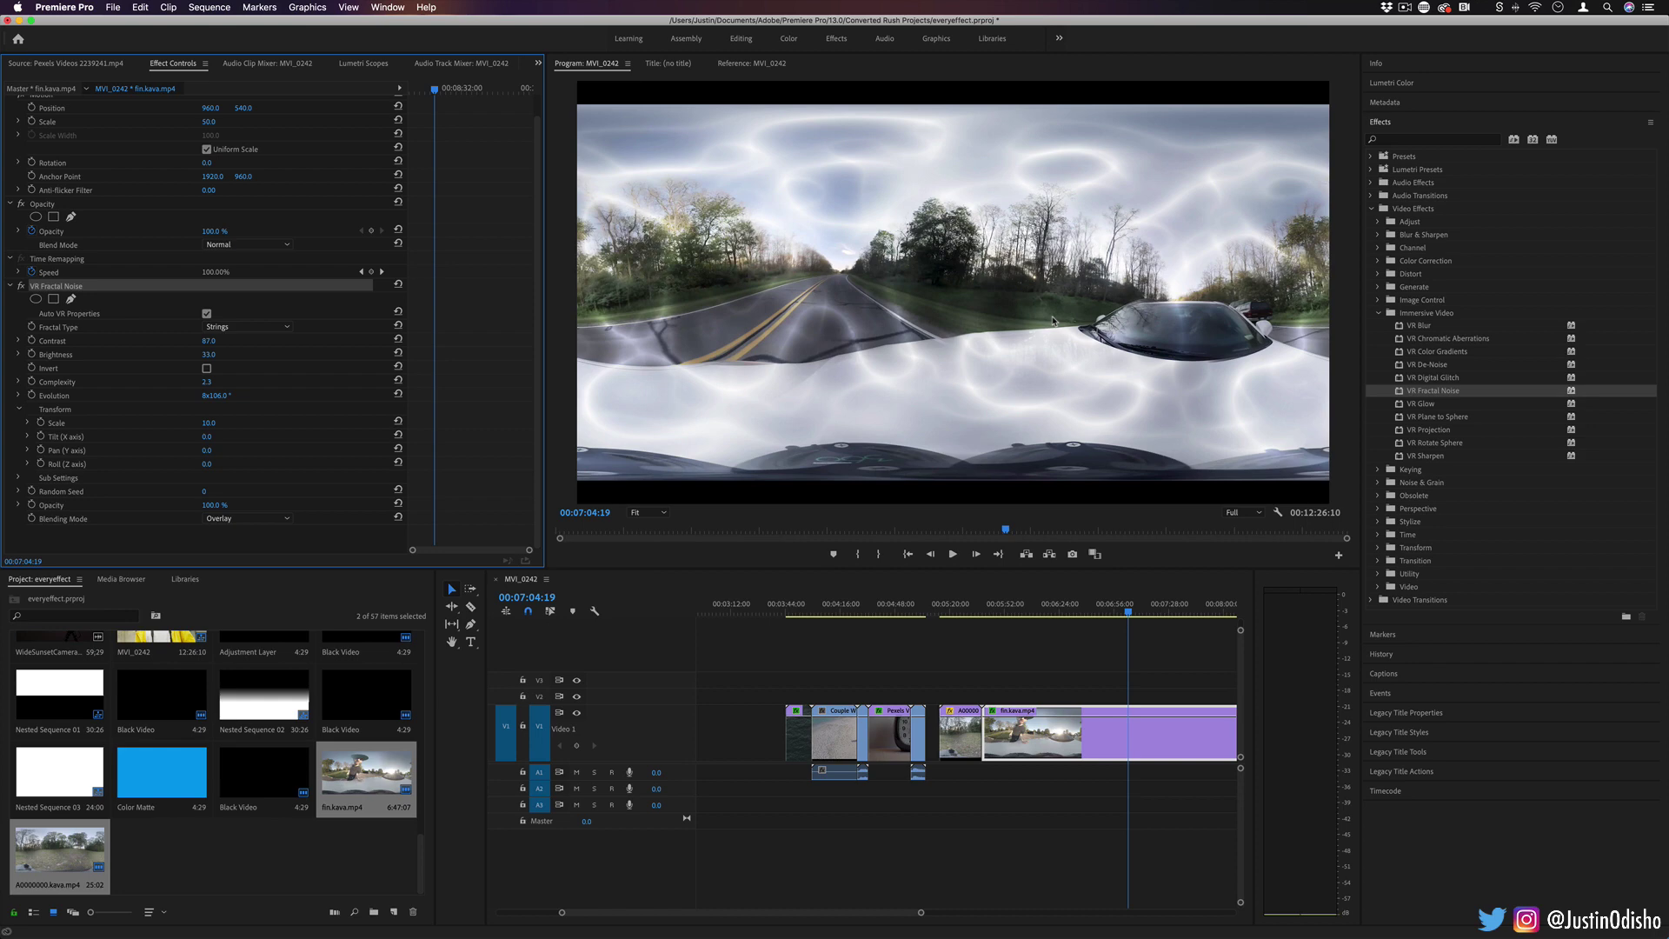
{"action": "left_click_drag", "start_coordinate": [1420, 403], "coordinate": [1130, 735]}
{"action": "key", "text": "BackSpace"}
{"action": "left_click_drag", "start_coordinate": [205, 351], "coordinate": [411, 362]}
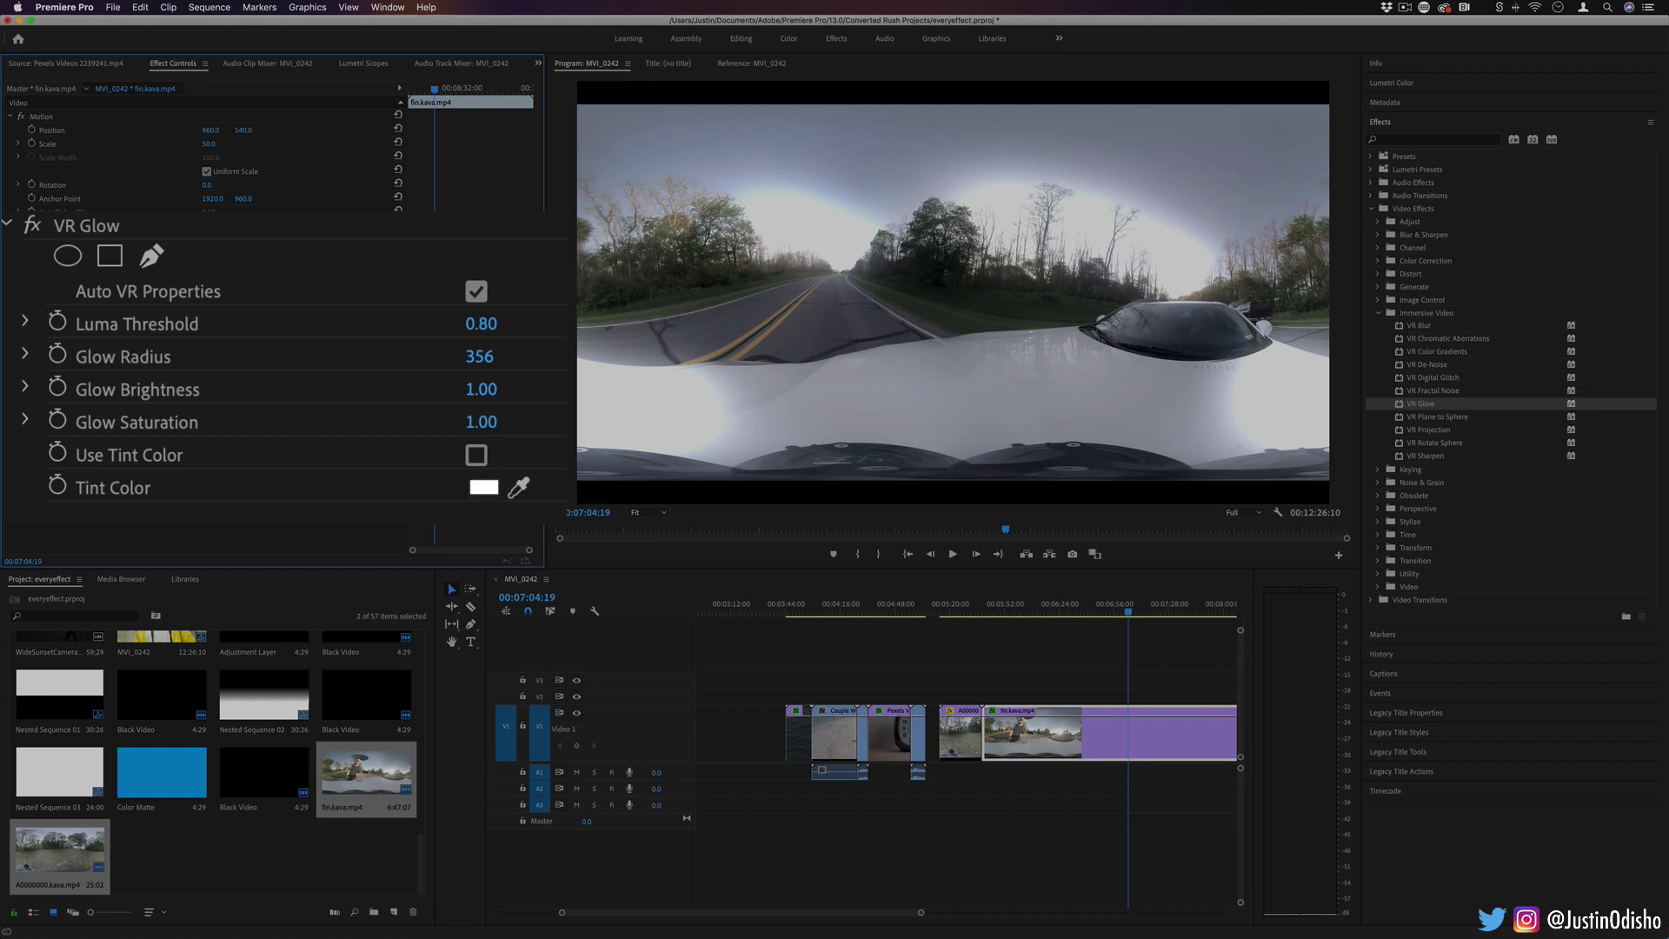
Set the VR Glow effect's Glow Saturation to 6.50 and its tint color to red, F00000
{"action": "left_click", "coordinate": [475, 287]}
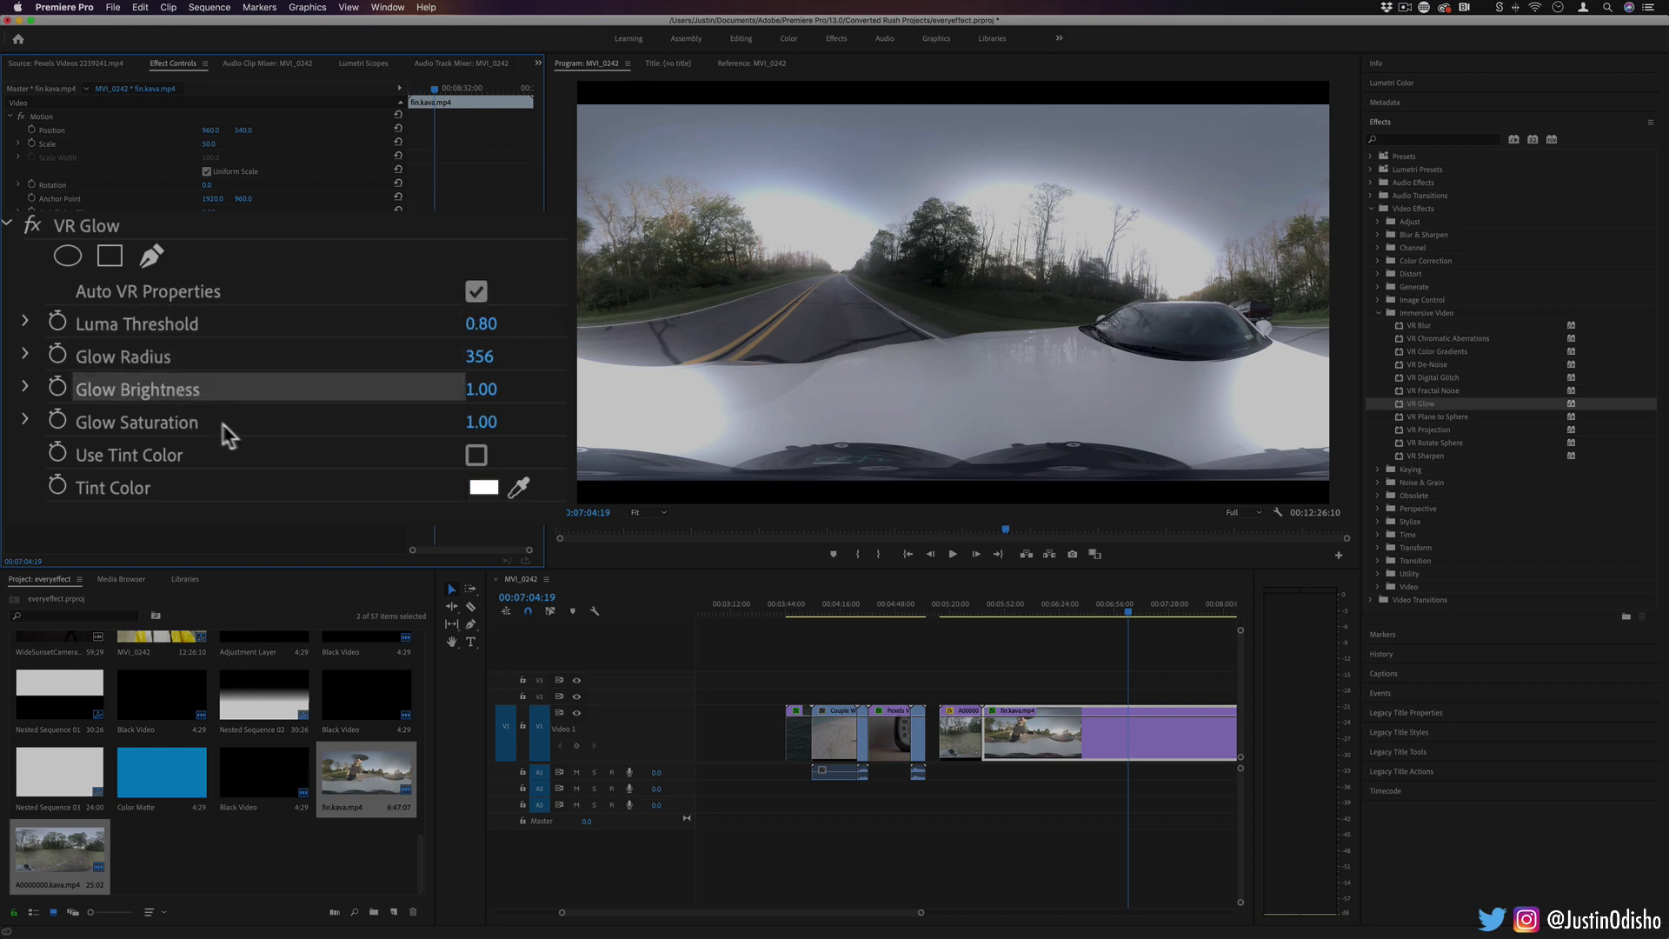
{"action": "left_click_drag", "start_coordinate": [484, 423], "coordinate": [530, 424]}
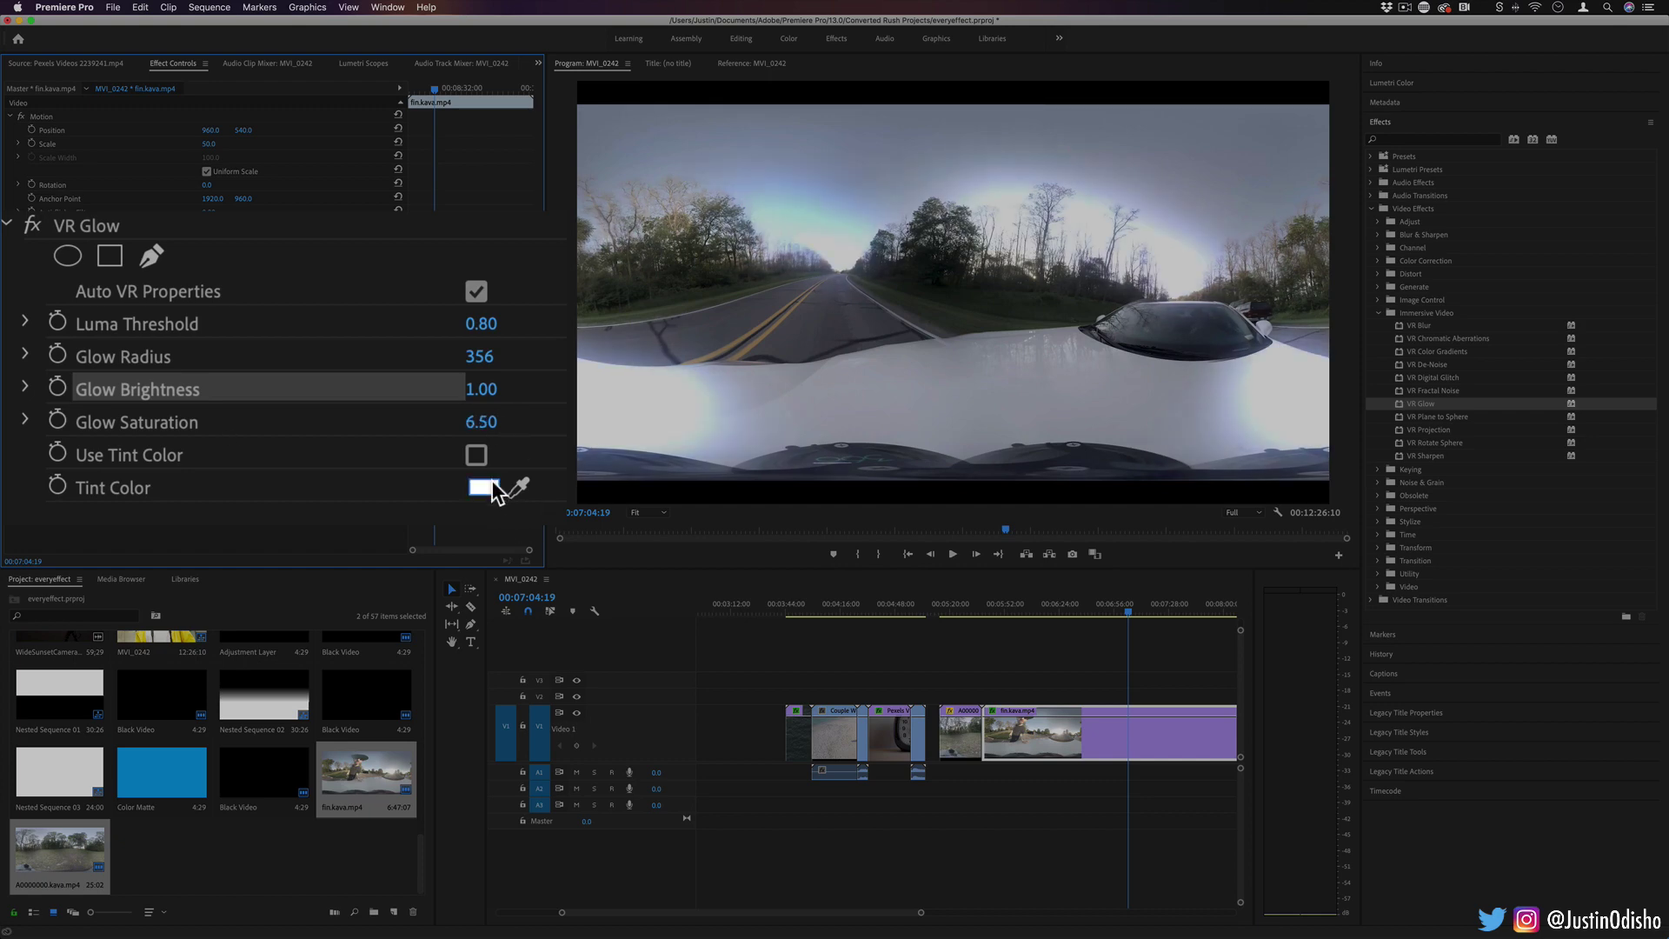
{"action": "left_click", "coordinate": [481, 487]}
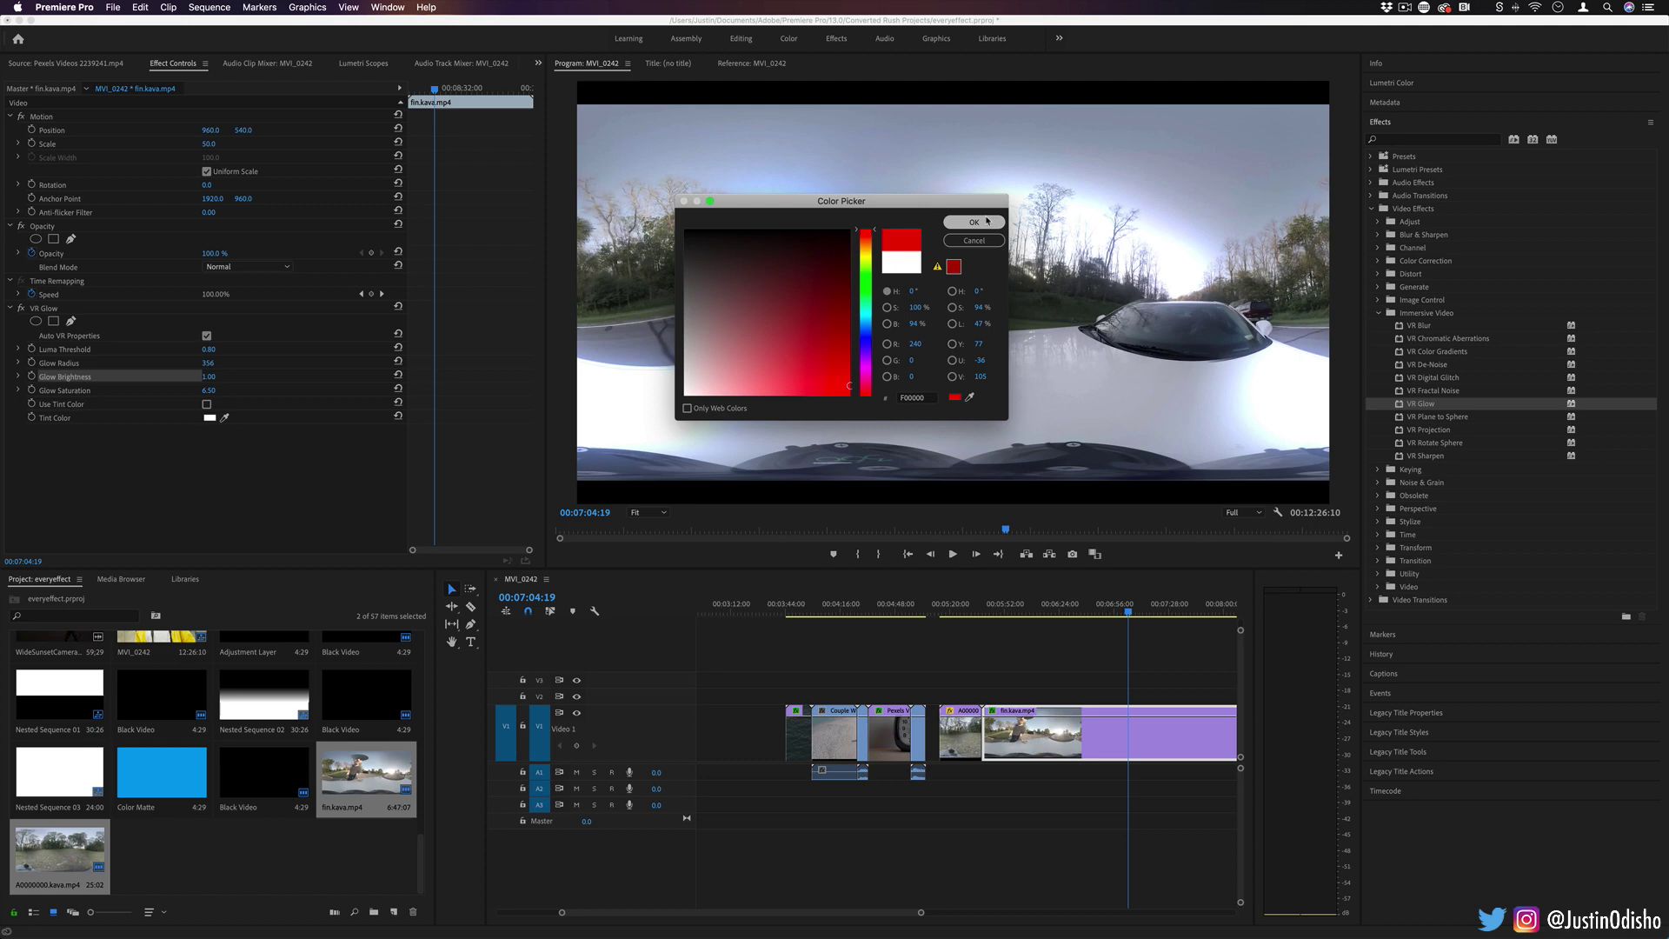
{"action": "left_click", "coordinate": [973, 222]}
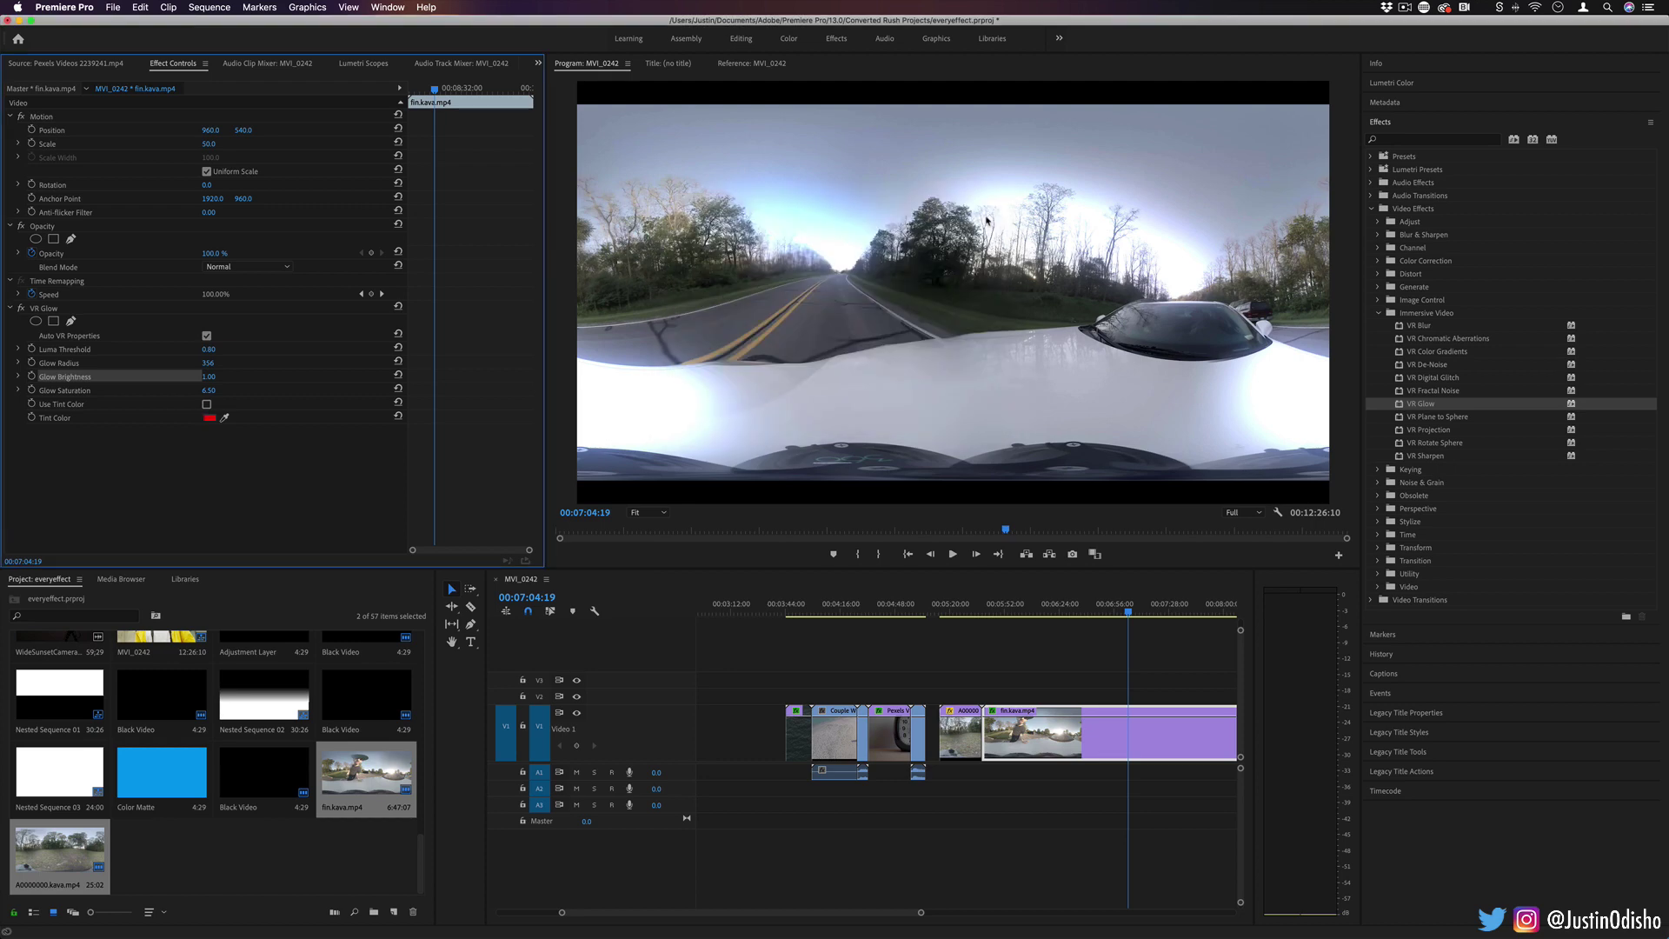
Toggle VR Glow's use of the tint color and readjust its Glow Radius at 00:08:44:29 in the fin.kava.mp4 clip
{"action": "left_click", "coordinate": [207, 405]}
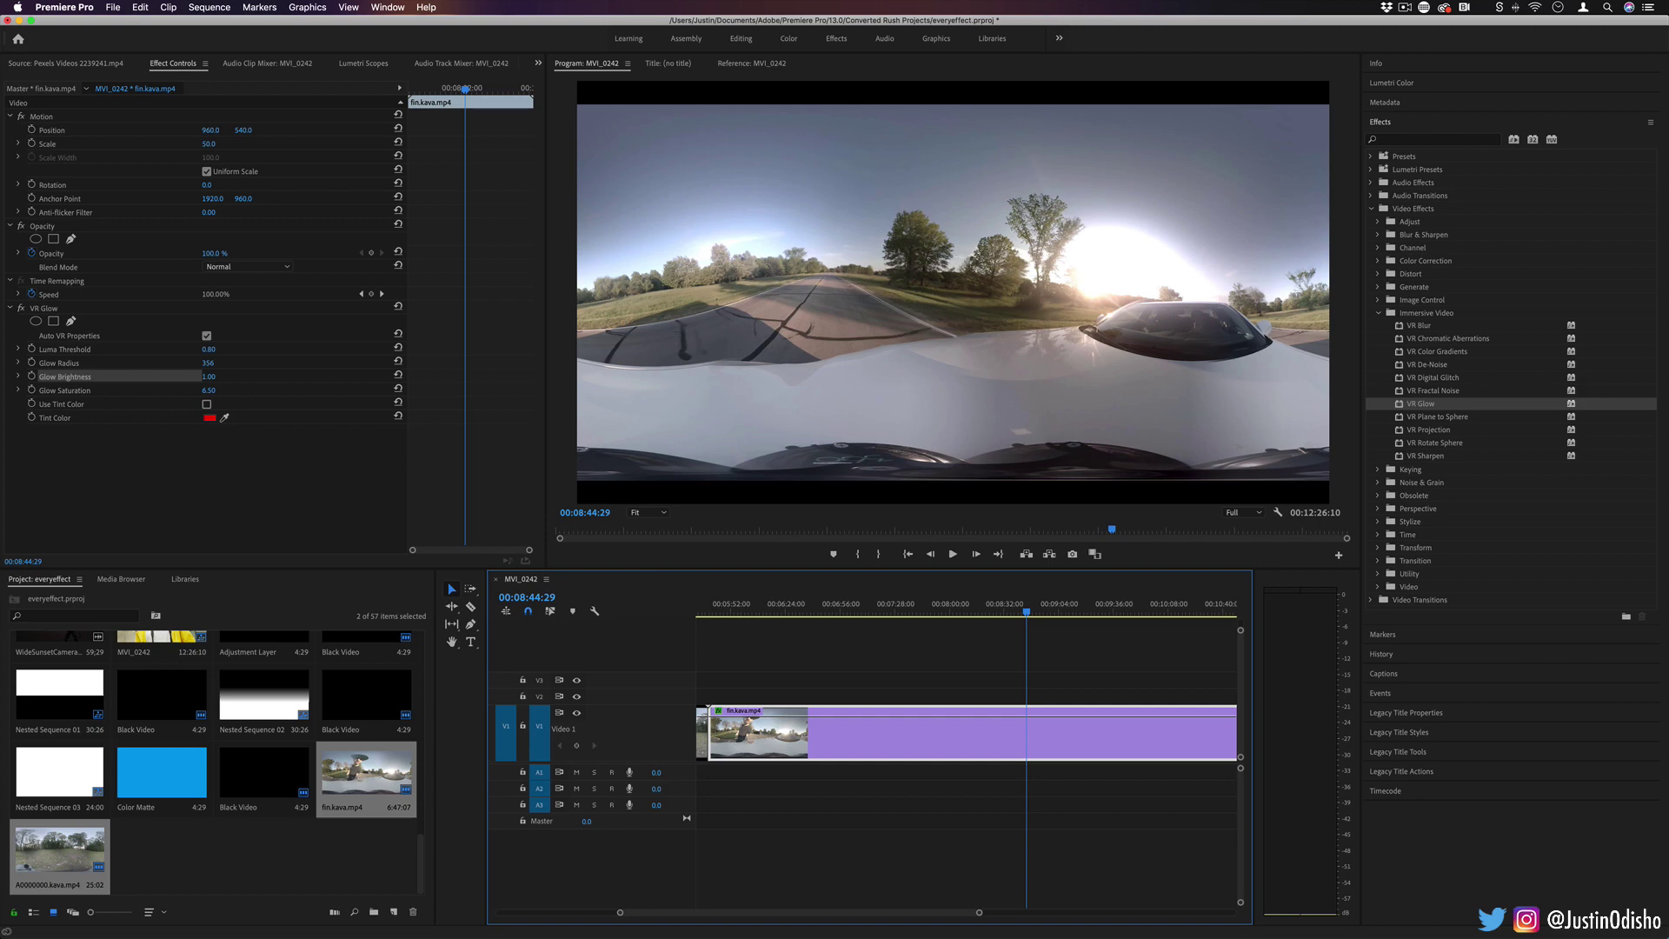
{"action": "left_click_drag", "start_coordinate": [209, 363], "coordinate": [161, 364]}
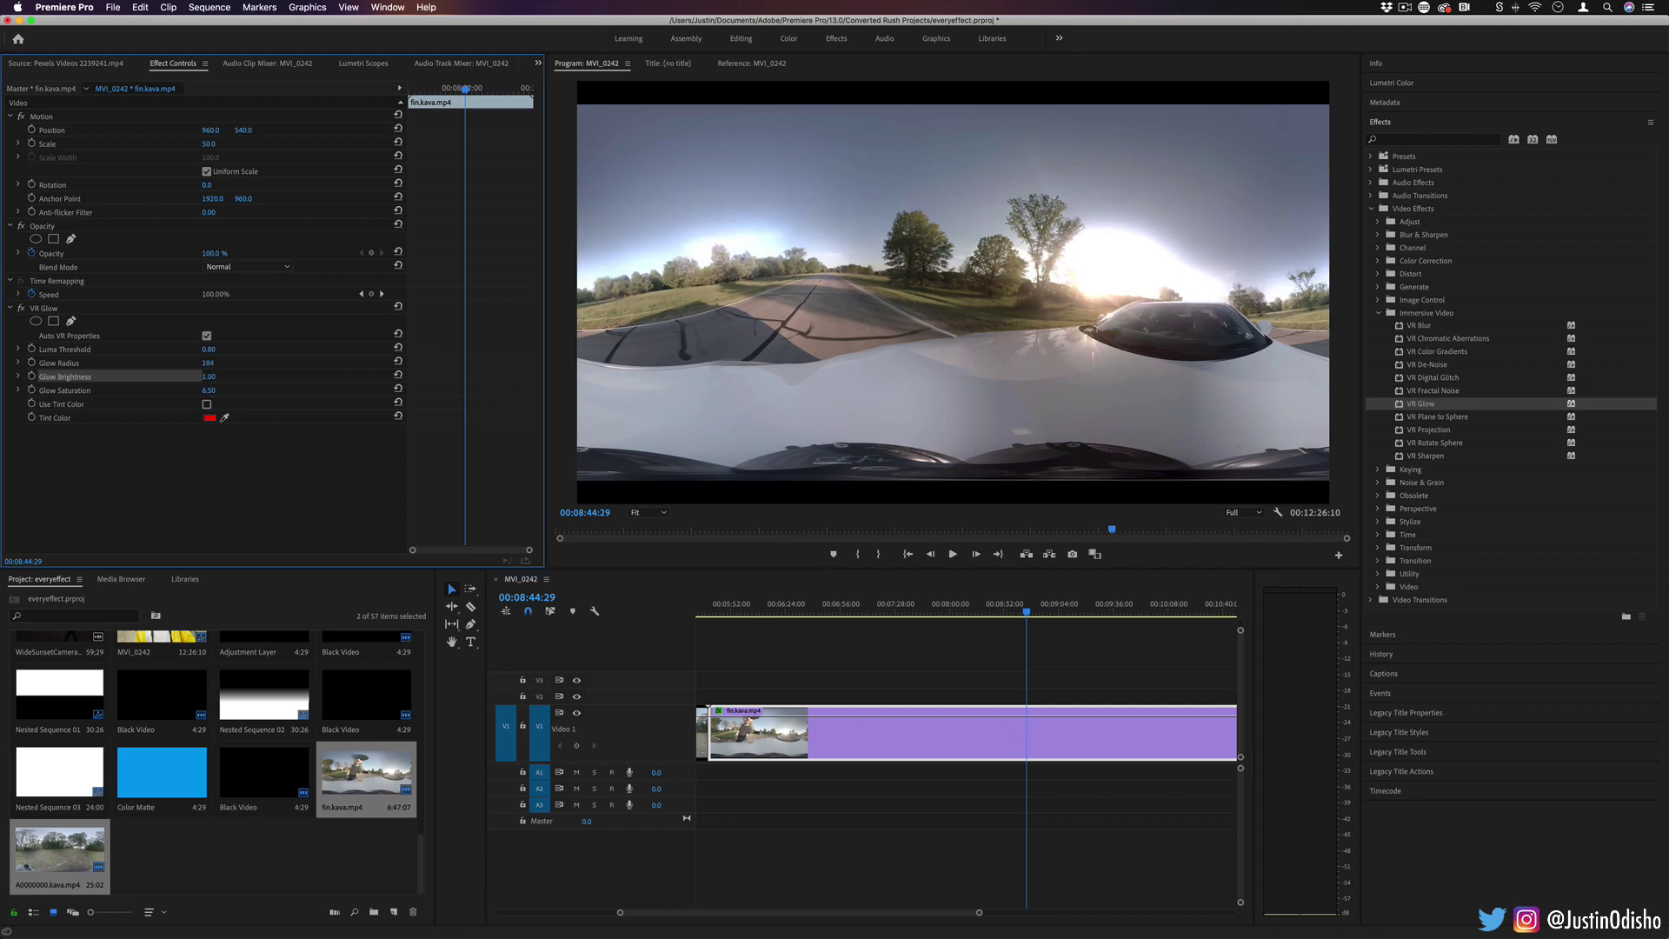
{"action": "left_click_drag", "start_coordinate": [21, 364], "coordinate": [86, 363]}
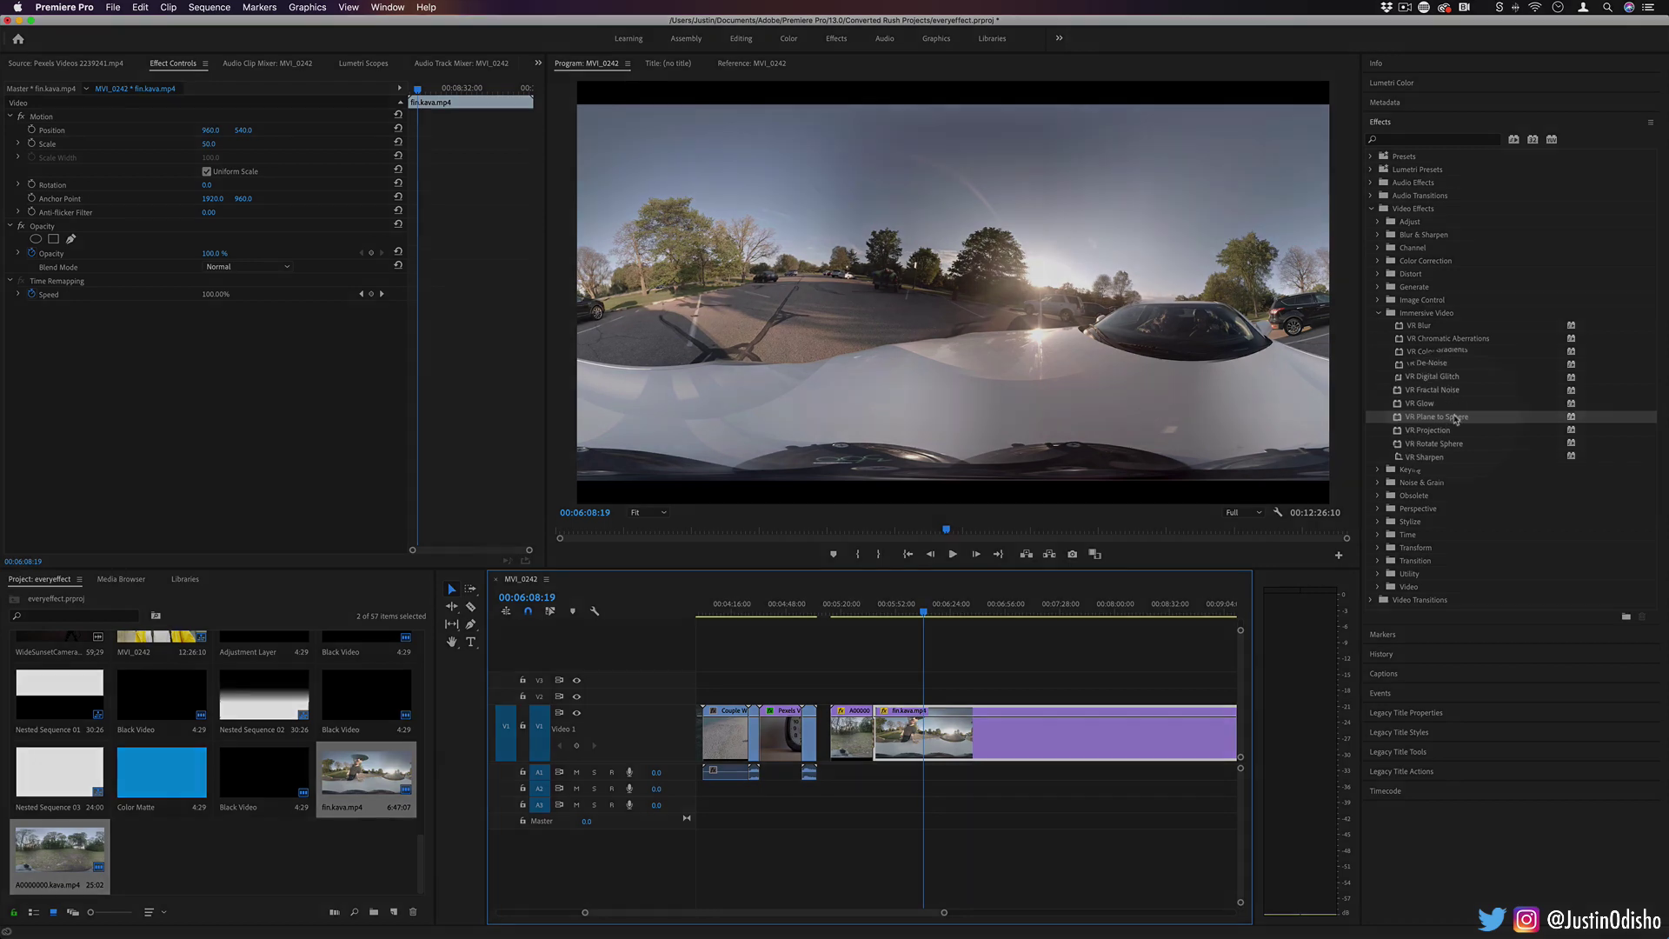
Apply VR Plane to Sphere to the fin.kava.mp4 clip with scale 115, feather 75 and source tilt 30°, and vary the source pan
{"action": "left_click_drag", "start_coordinate": [1437, 416], "coordinate": [924, 731]}
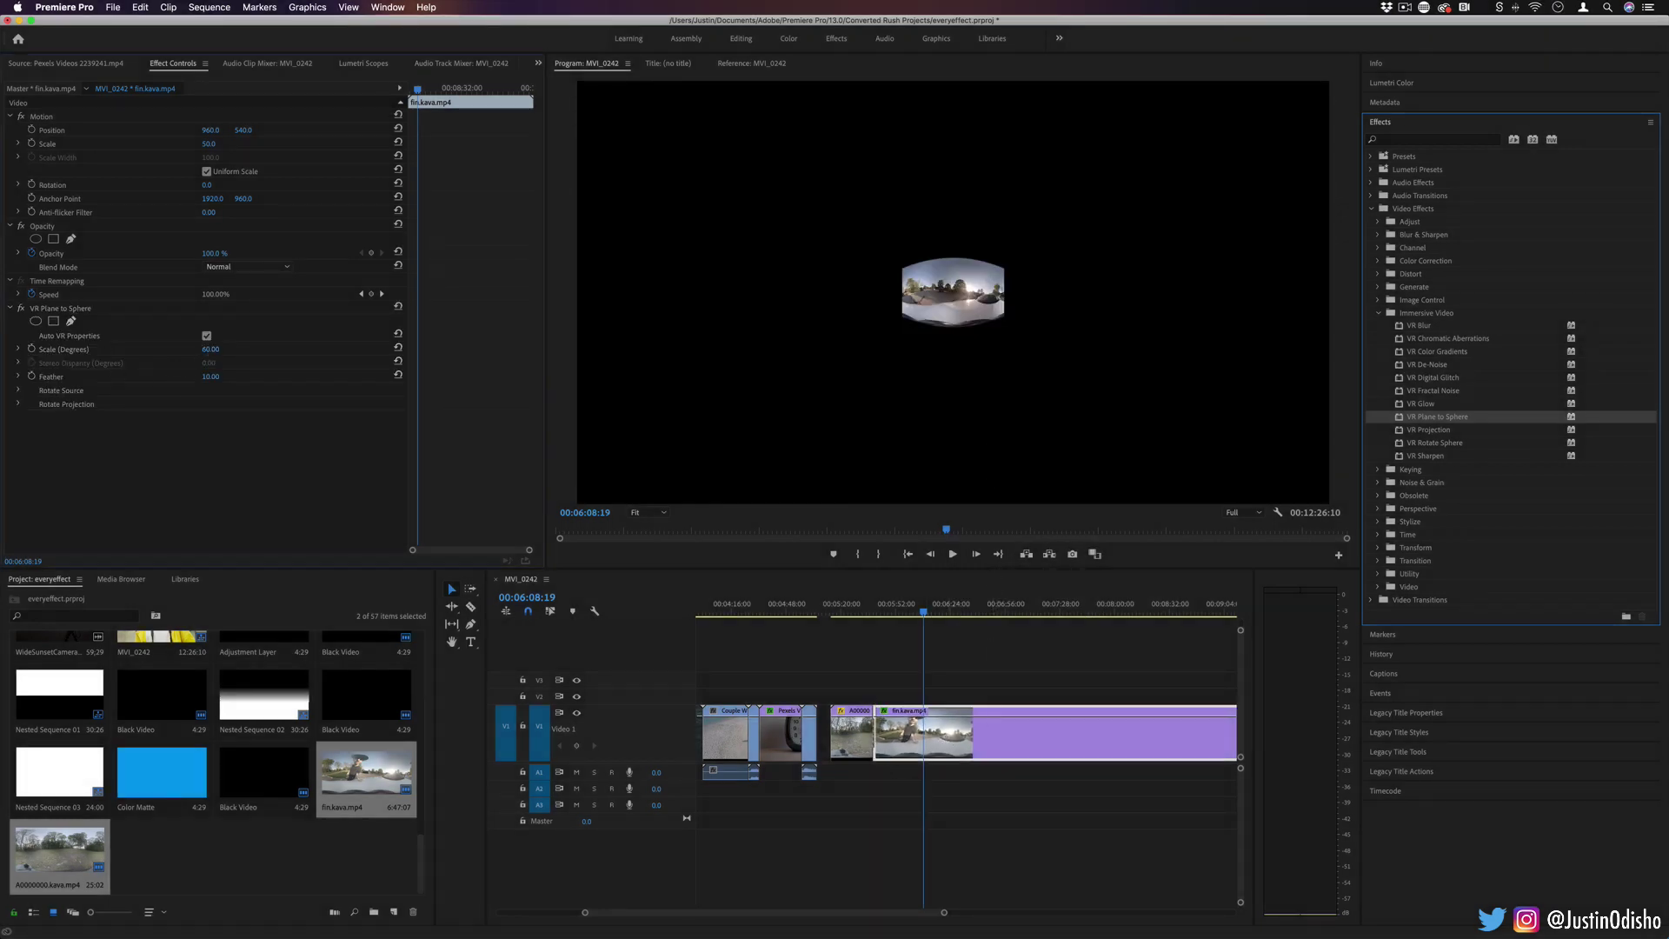
{"action": "mouse_move", "coordinate": [211, 350]}
{"action": "left_mouse_down"}
{"action": "mouse_move", "coordinate": [261, 349]}
{"action": "mouse_move", "coordinate": [217, 364]}
{"action": "left_mouse_up"}
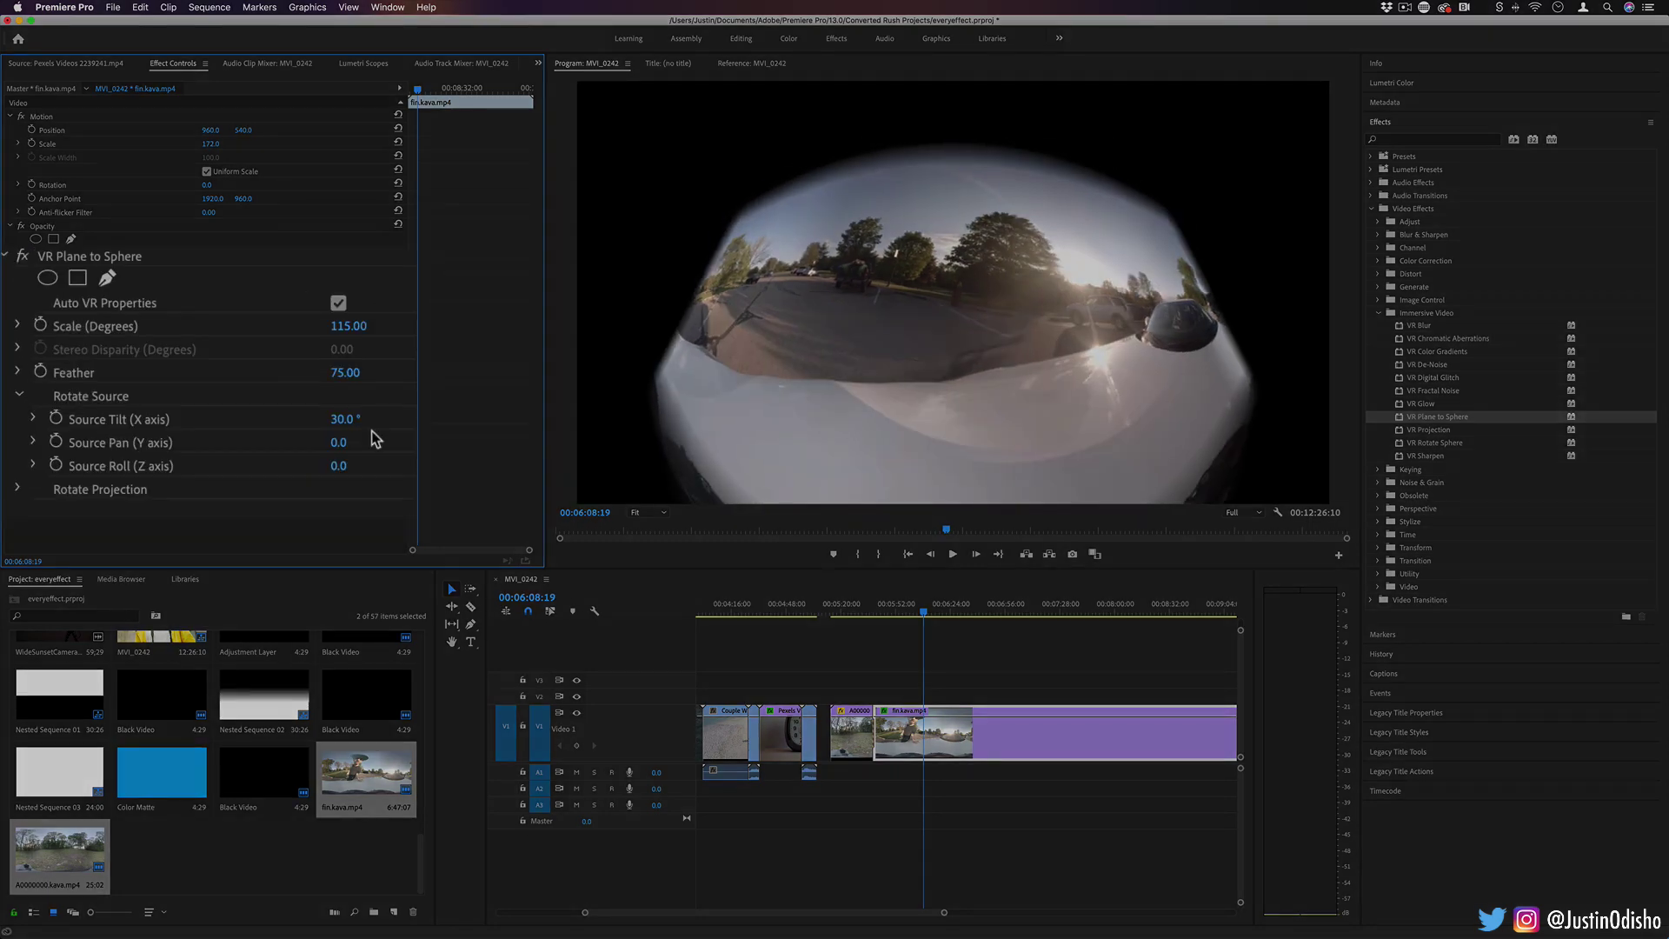
{"action": "left_click_drag", "start_coordinate": [344, 443], "coordinate": [323, 444]}
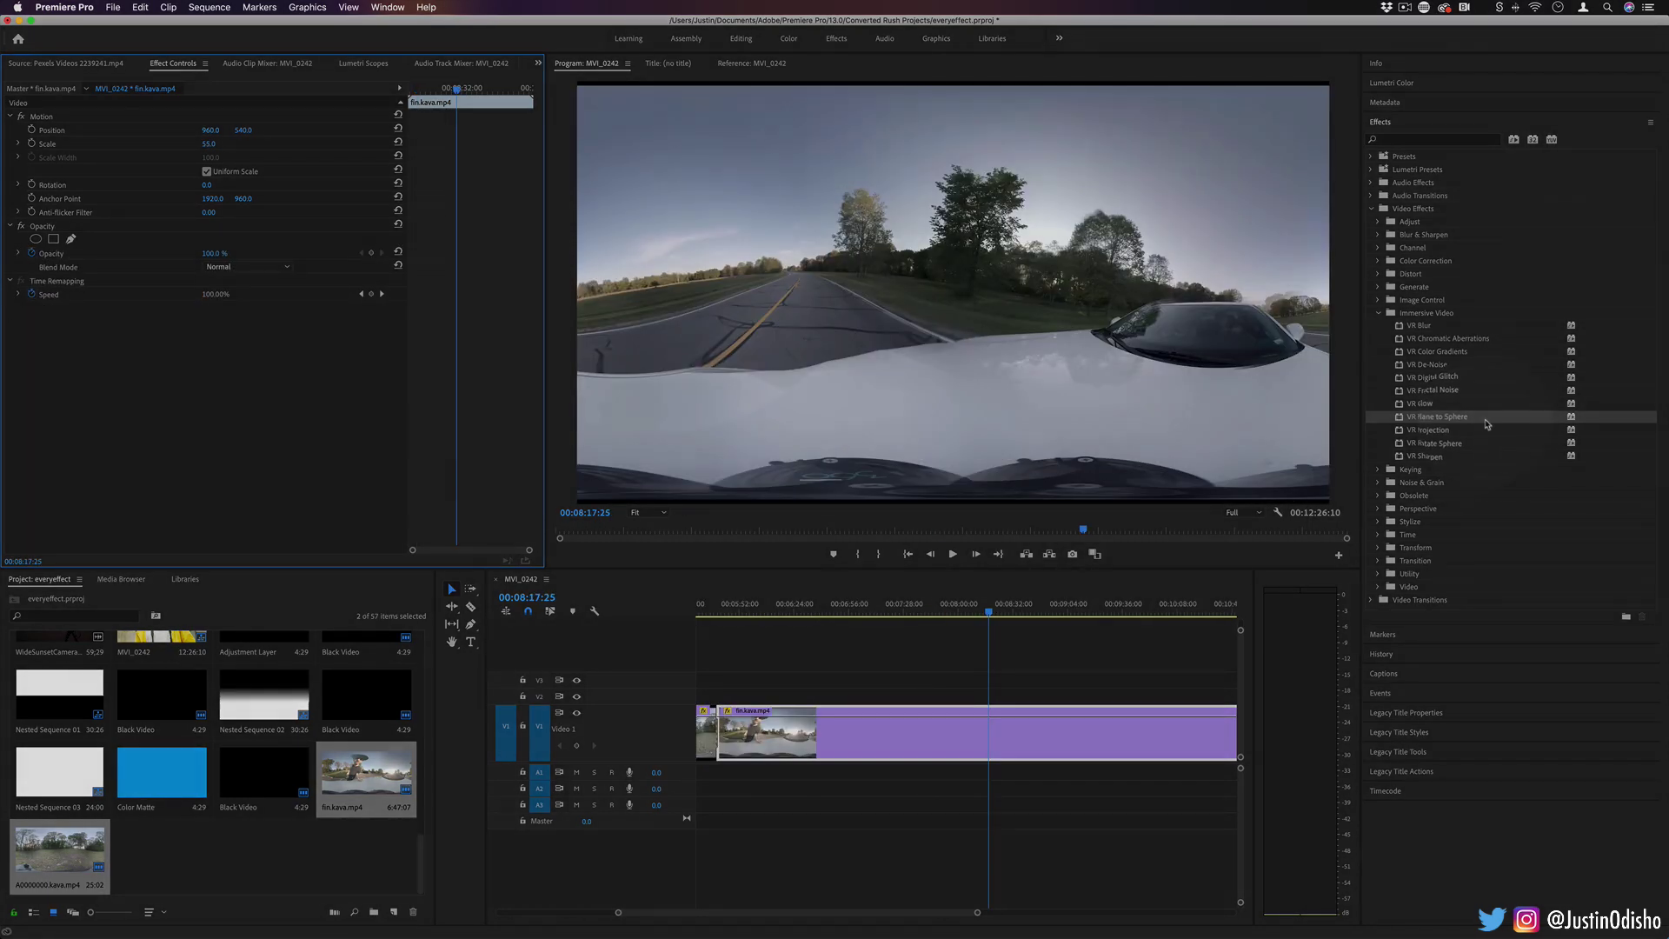
Apply VR Projection to the fin.kava.mp4 clip and set its disparity adjustment to 22, tilt to 17 and roll to 77, also adjusting the pan
{"action": "left_click_drag", "start_coordinate": [1428, 429], "coordinate": [1099, 737]}
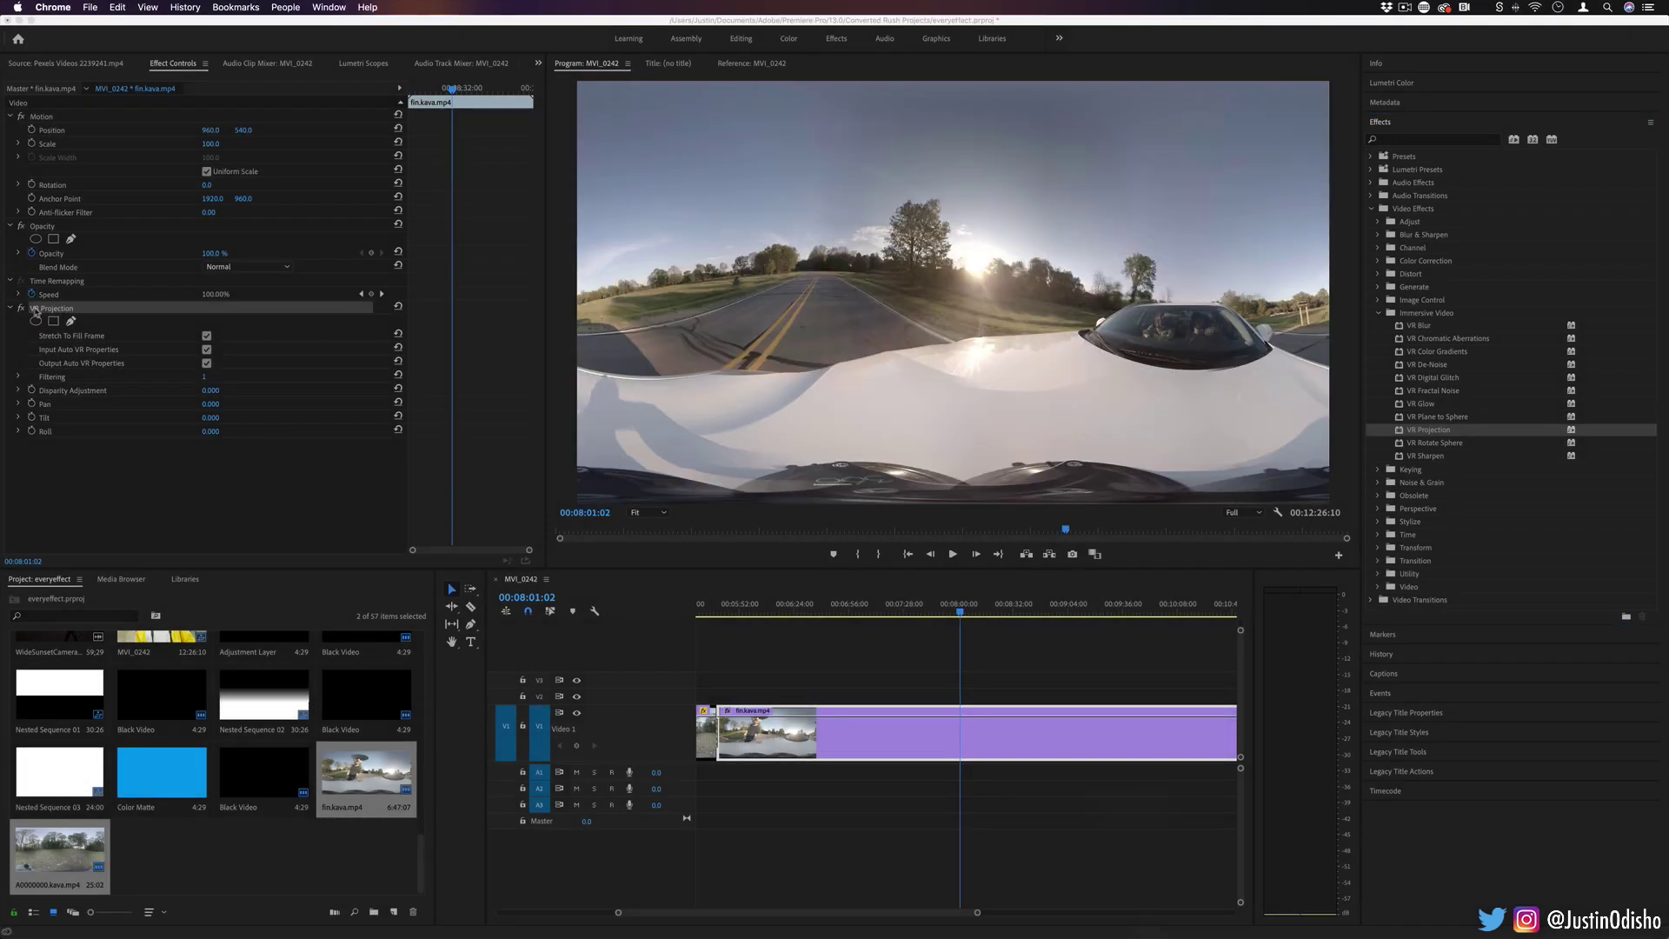
{"action": "left_click", "coordinate": [20, 308]}
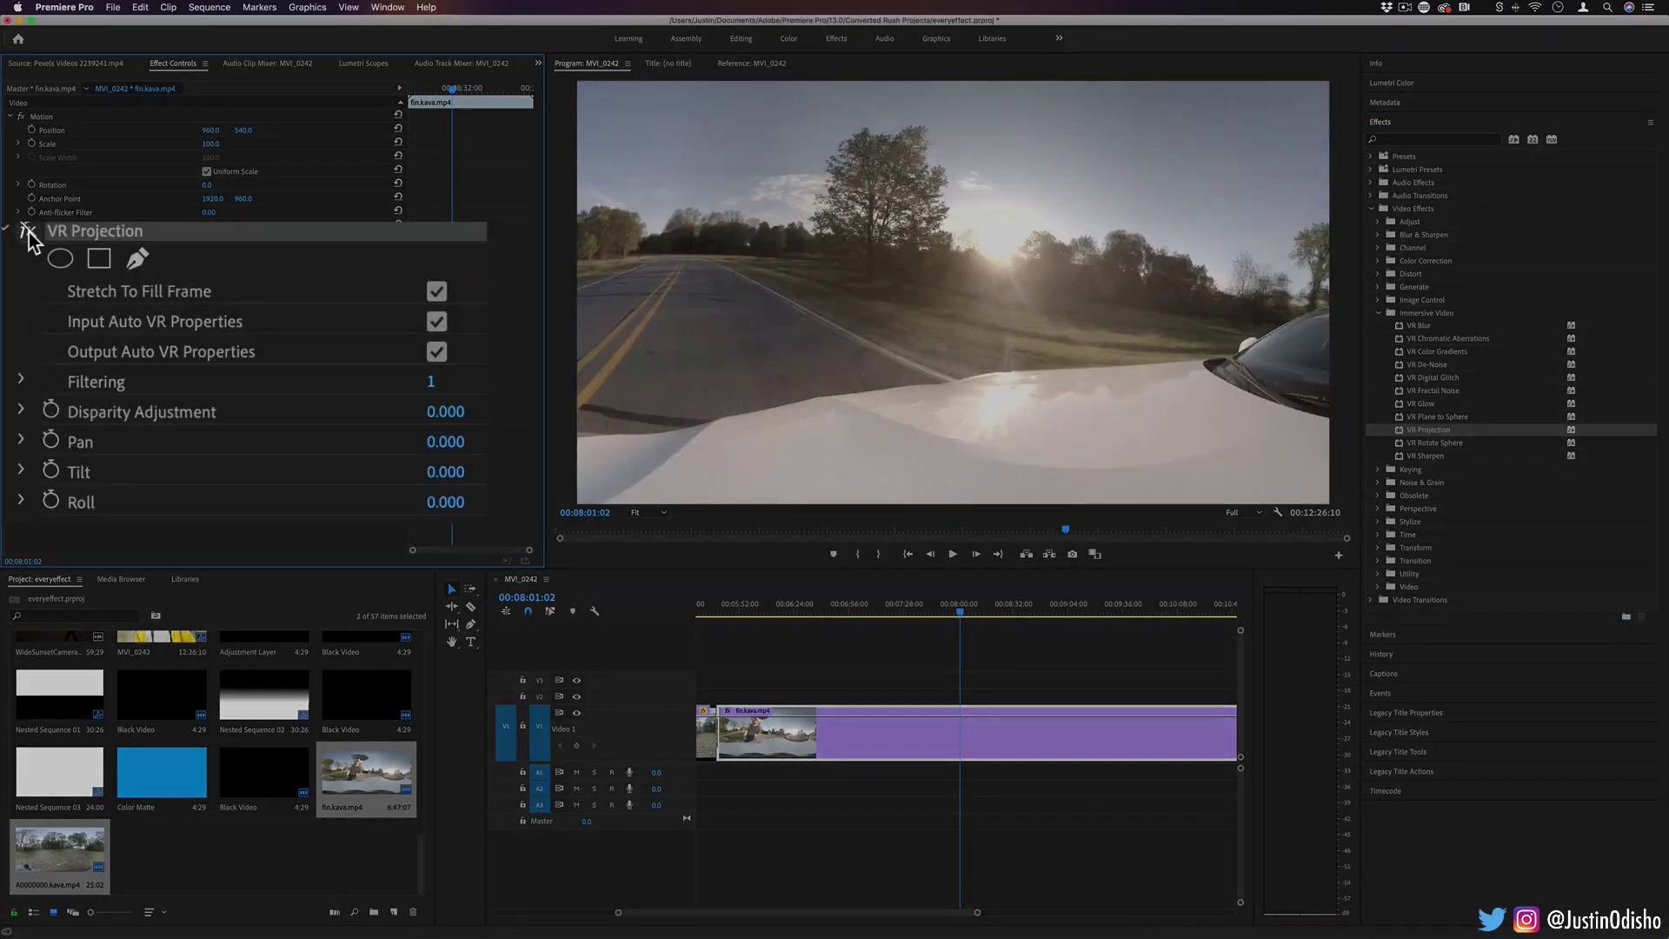
{"action": "left_click", "coordinate": [28, 231]}
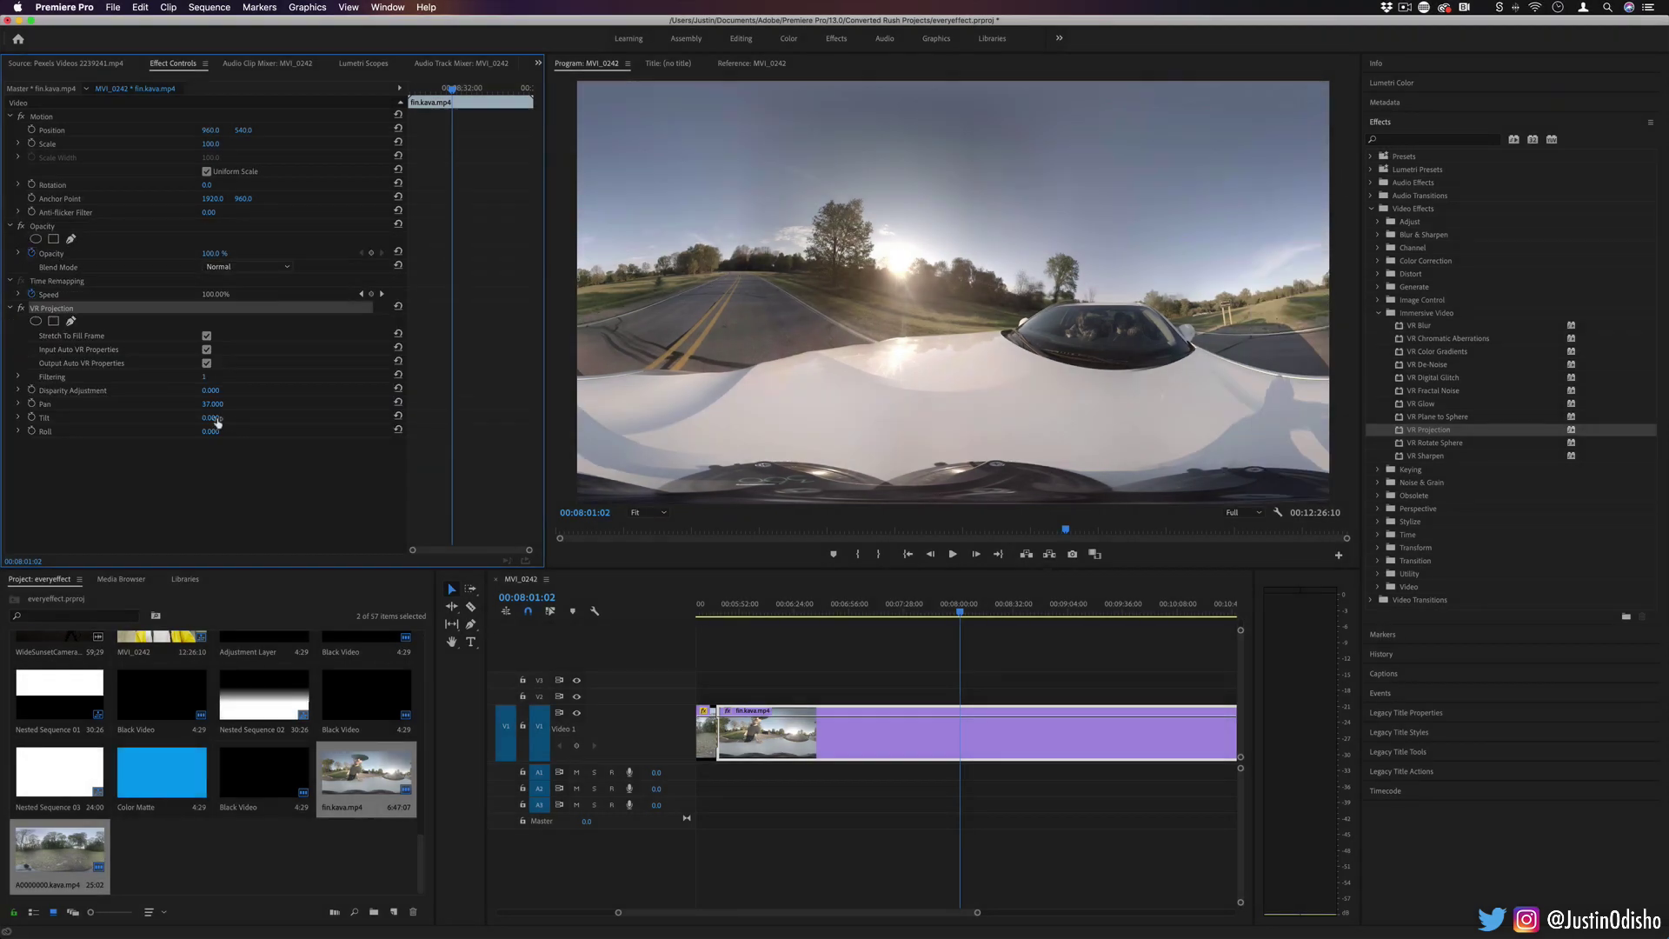
{"action": "left_click_drag", "start_coordinate": [216, 418], "coordinate": [289, 418]}
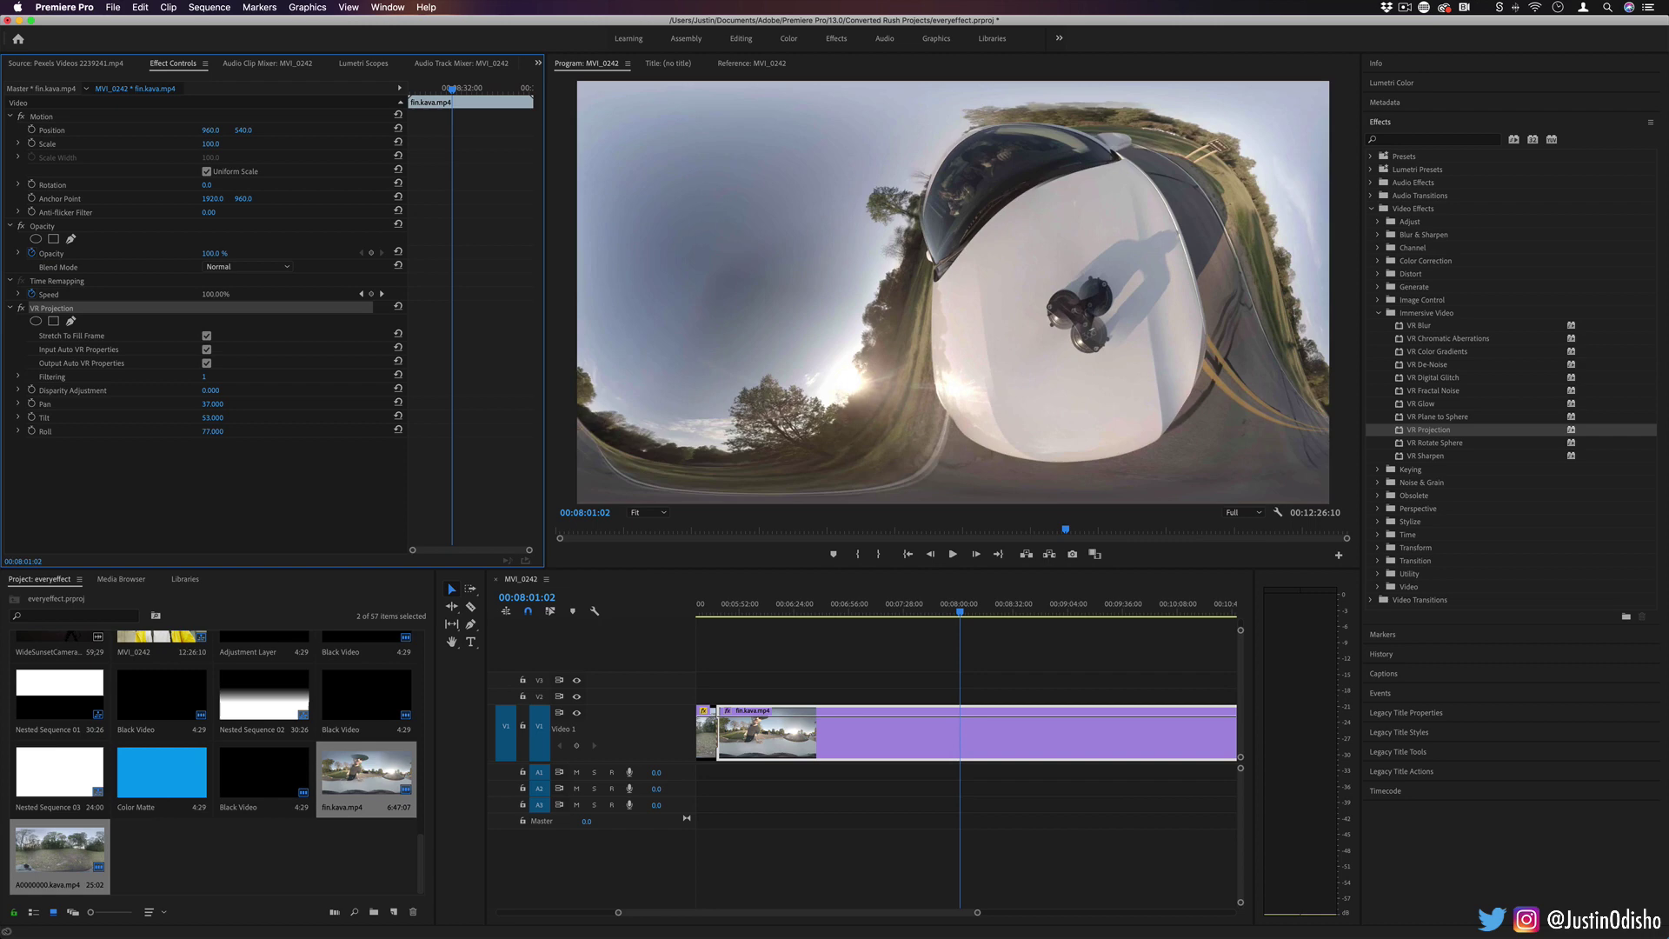
{"action": "left_click_drag", "start_coordinate": [212, 418], "coordinate": [255, 405]}
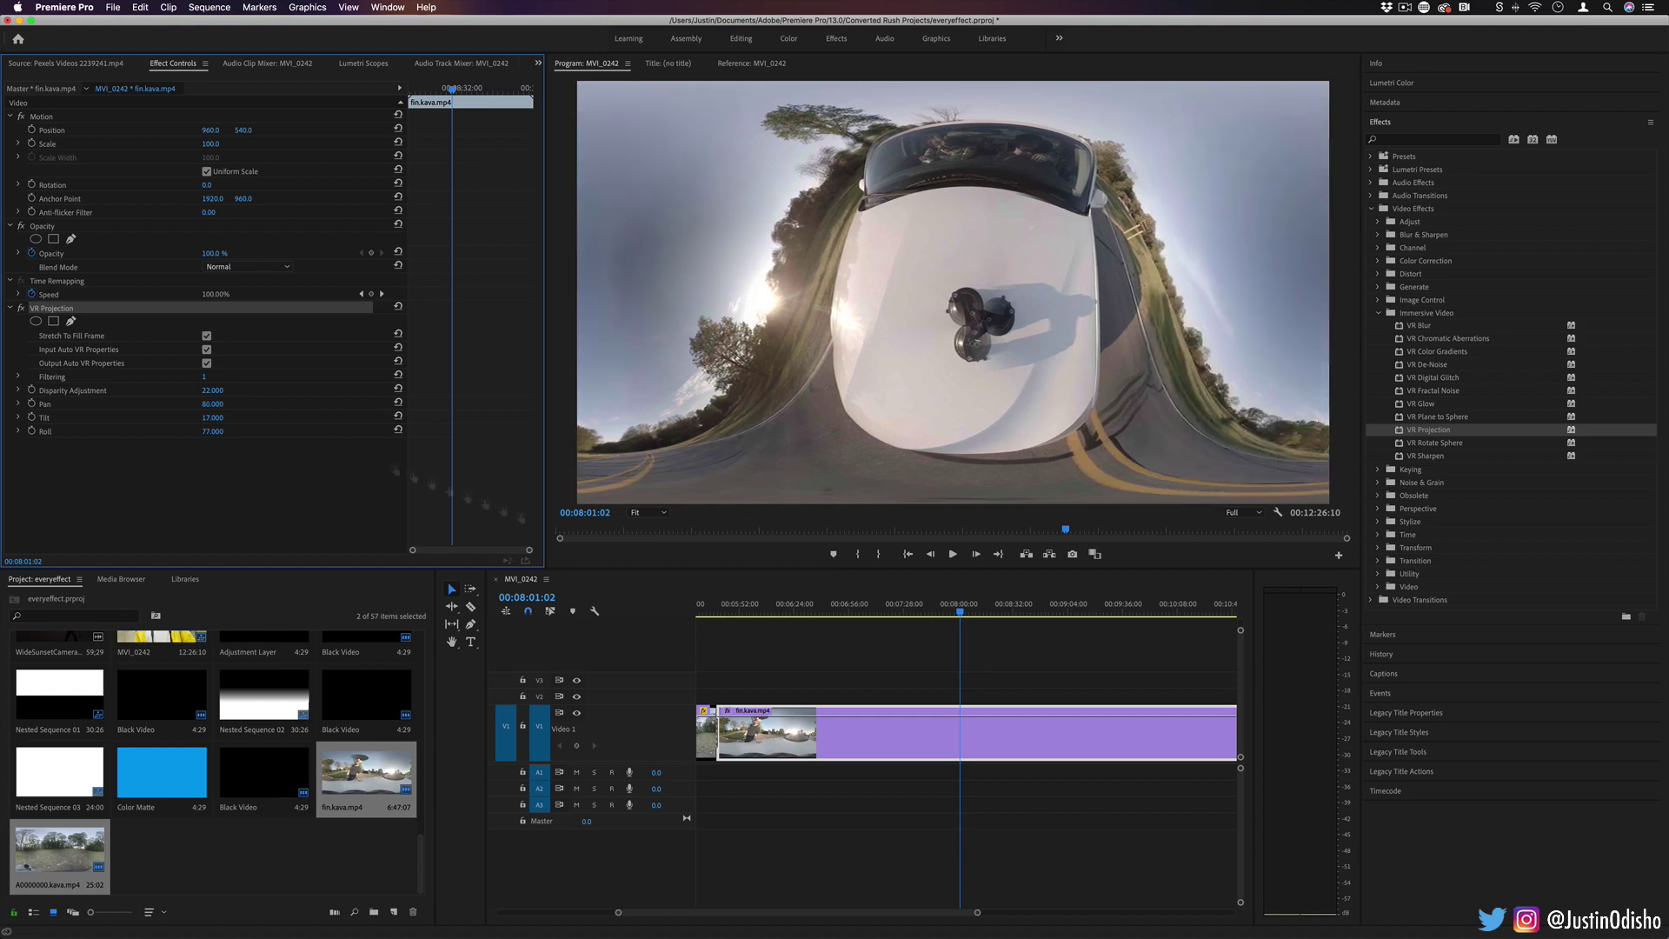
Apply VR Projection to the Pexels Videos 2570.mp4 clock clip and set its pan to 180 and tilt to -90
{"action": "scroll", "coordinate": [925, 669], "scroll_direction": "left", "scroll_amount": 5}
{"action": "left_click", "coordinate": [901, 606]}
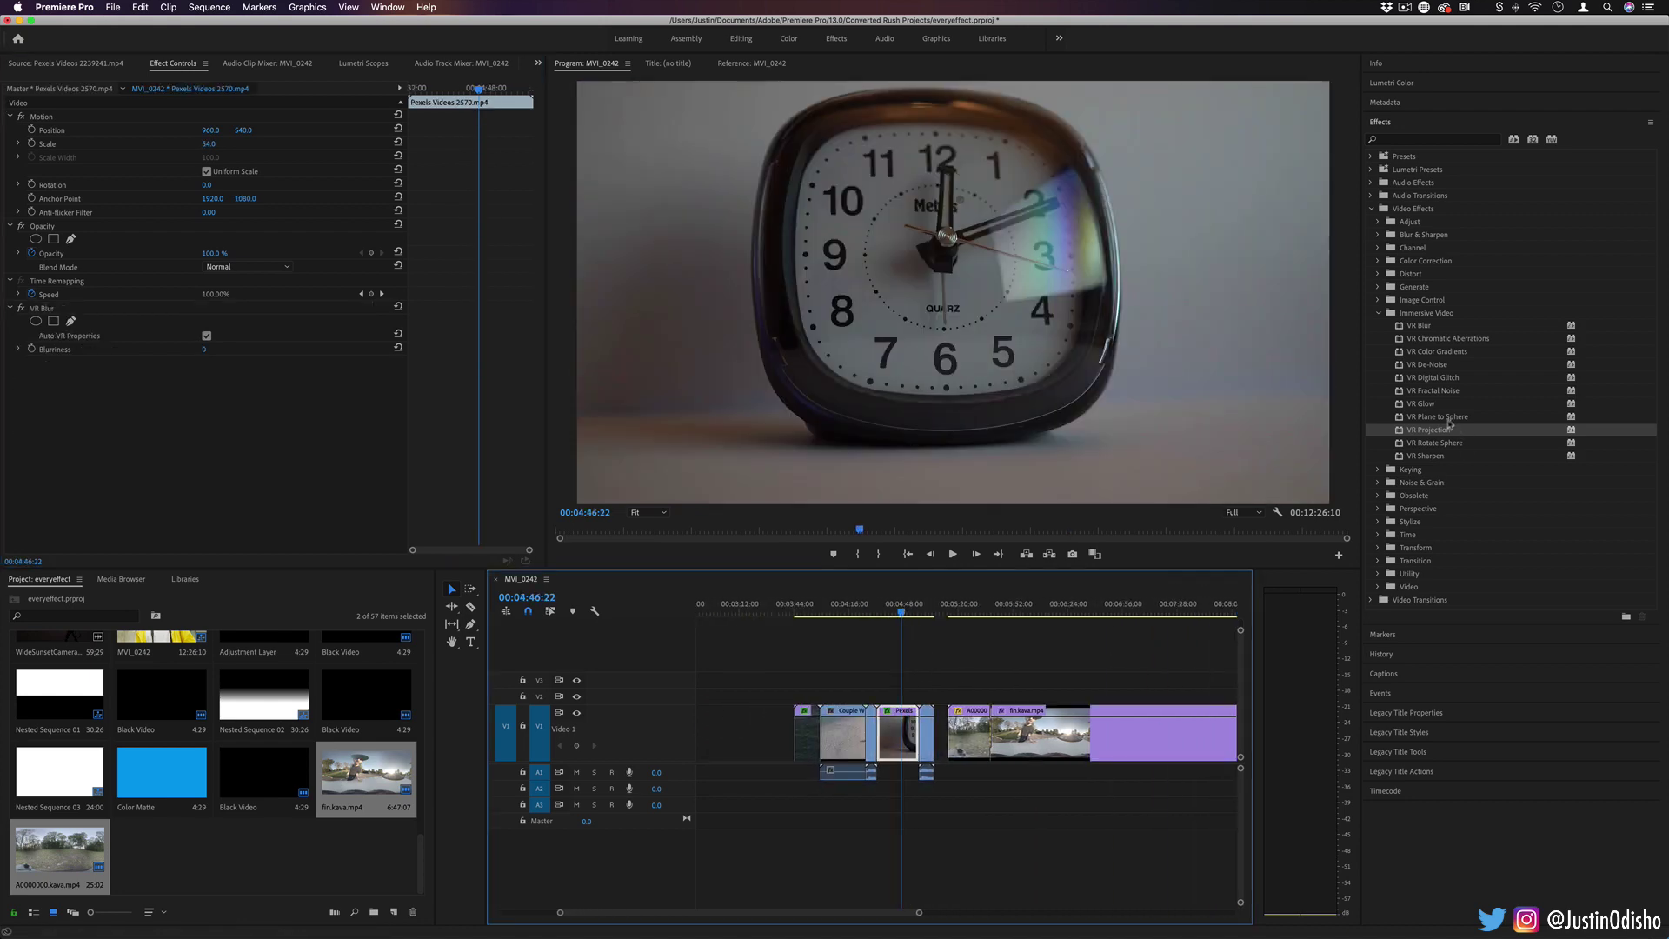
{"action": "left_click_drag", "start_coordinate": [1449, 425], "coordinate": [898, 745]}
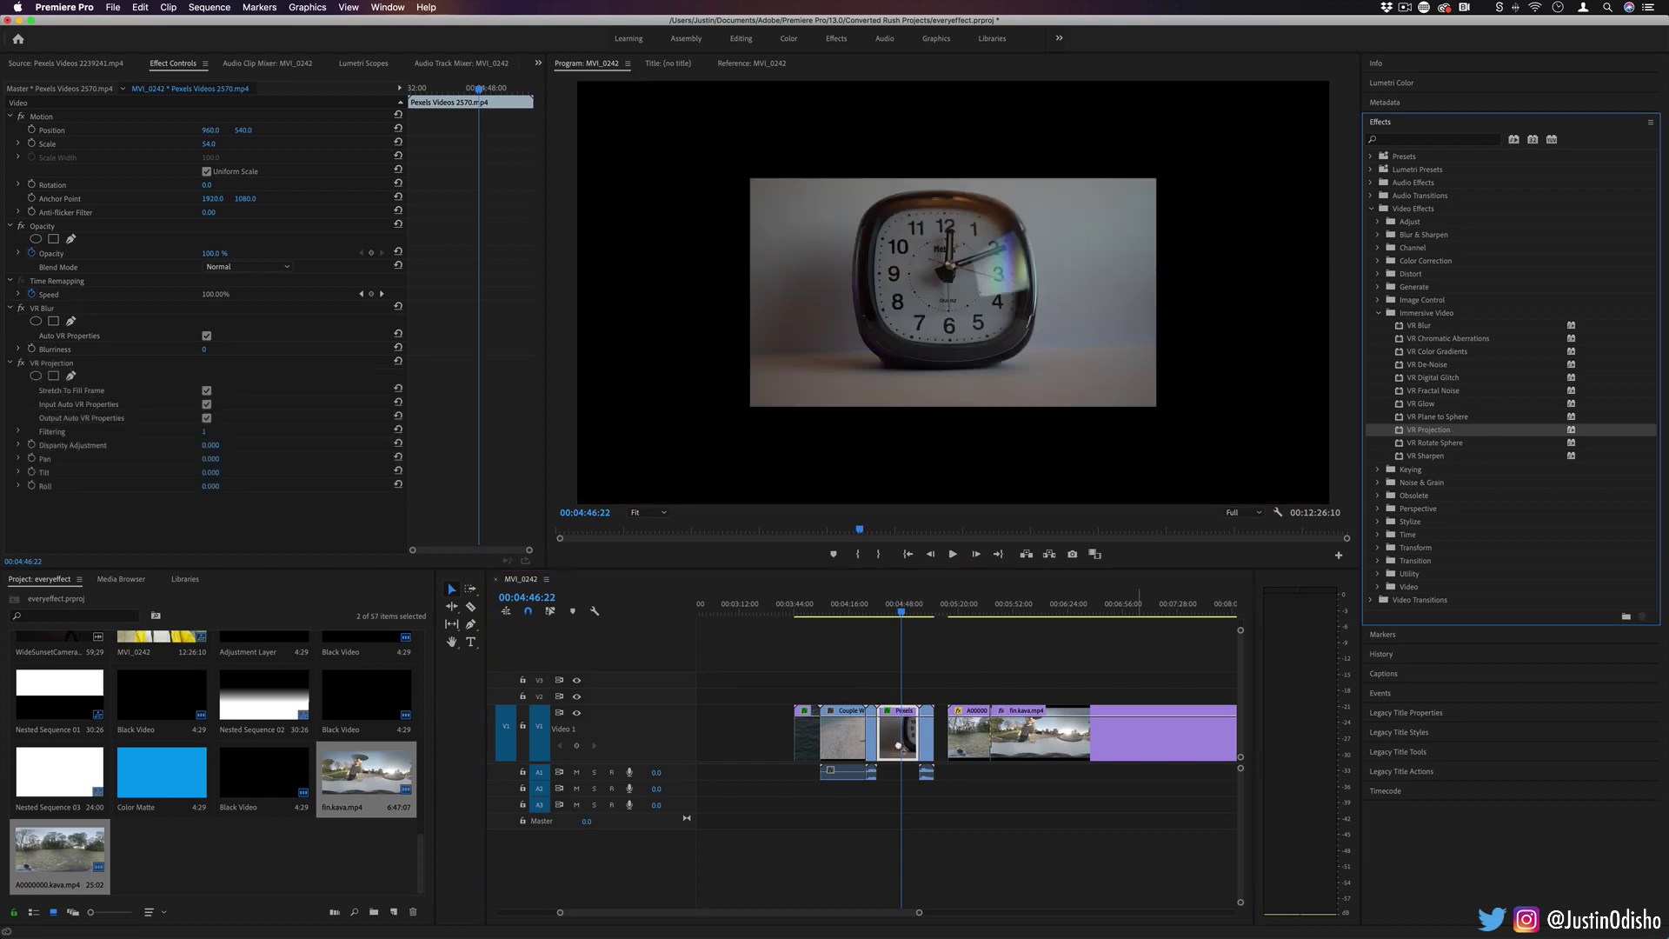
{"action": "left_click_drag", "start_coordinate": [220, 462], "coordinate": [1024, 287]}
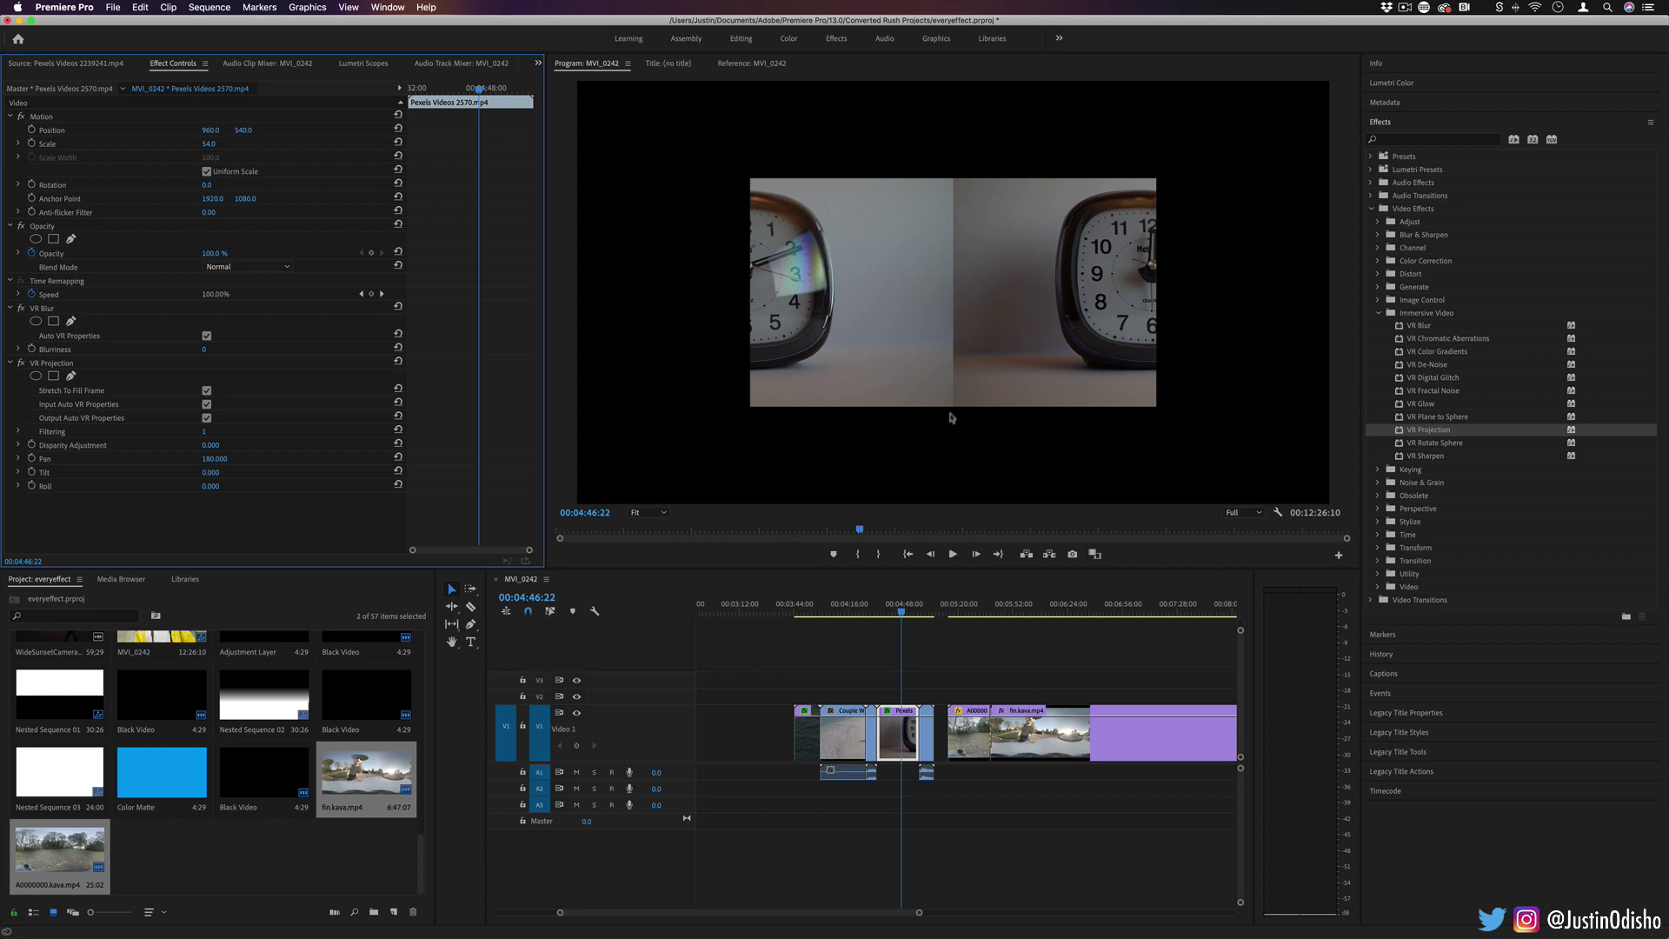
{"action": "left_click_drag", "start_coordinate": [212, 474], "coordinate": [814, 682]}
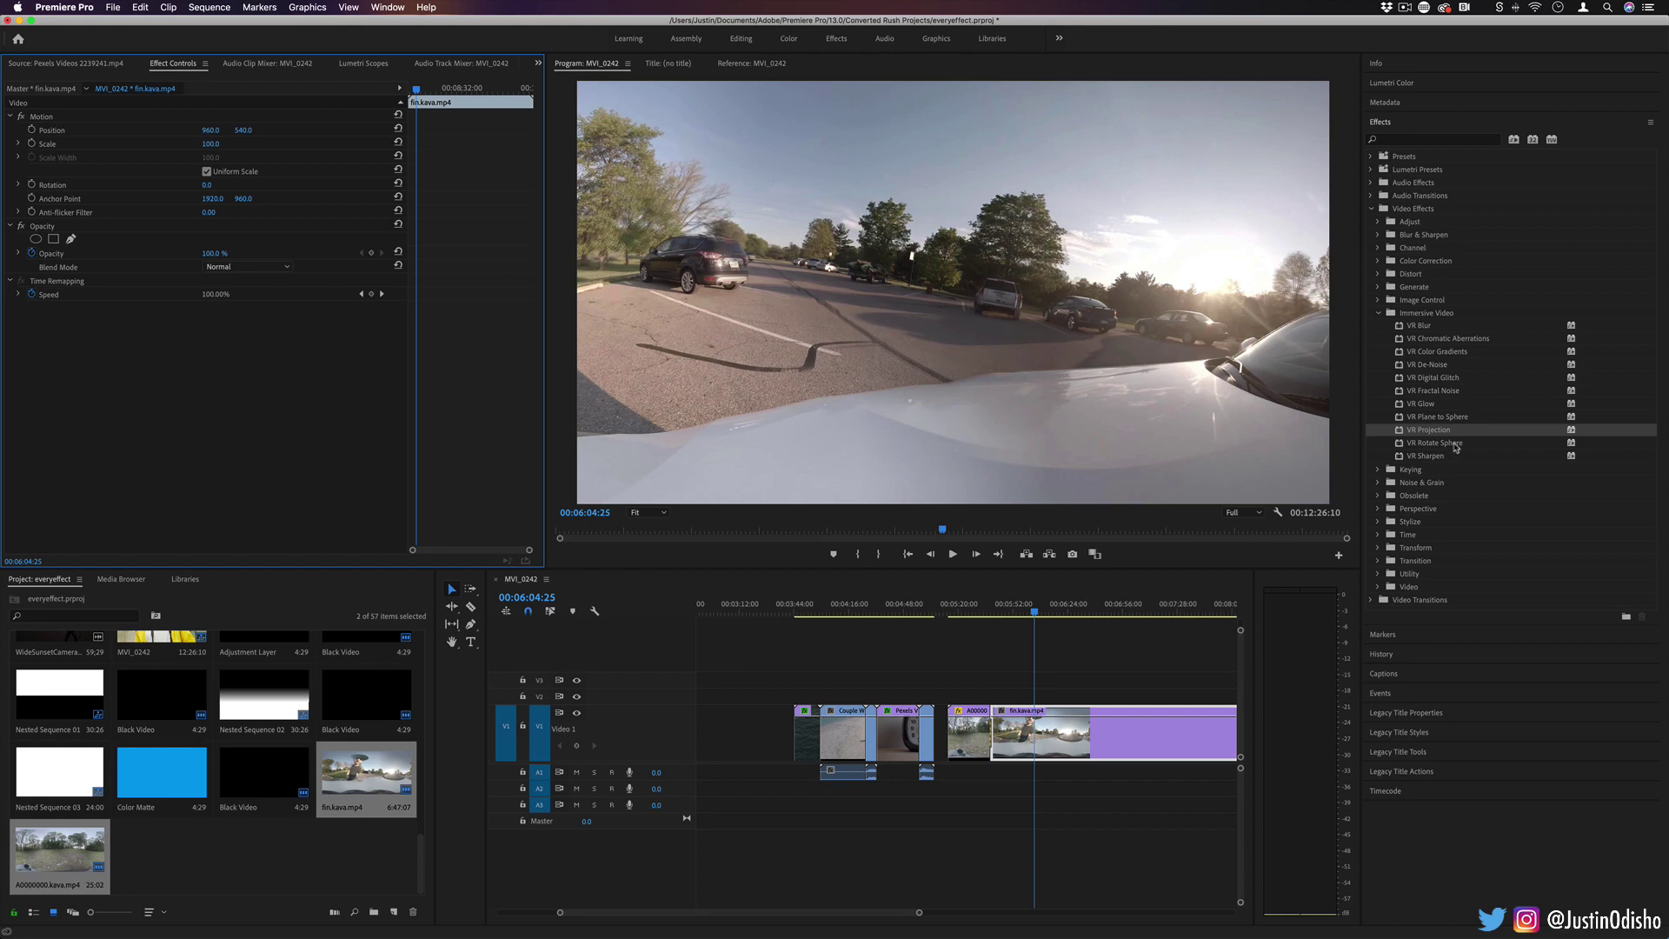
Apply VR Rotate Sphere to the fin.kava.mp4 clip, set tilt to 14° and roll to -2°, and sweep the pan around the scene
{"action": "left_click_drag", "start_coordinate": [1435, 442], "coordinate": [1028, 737]}
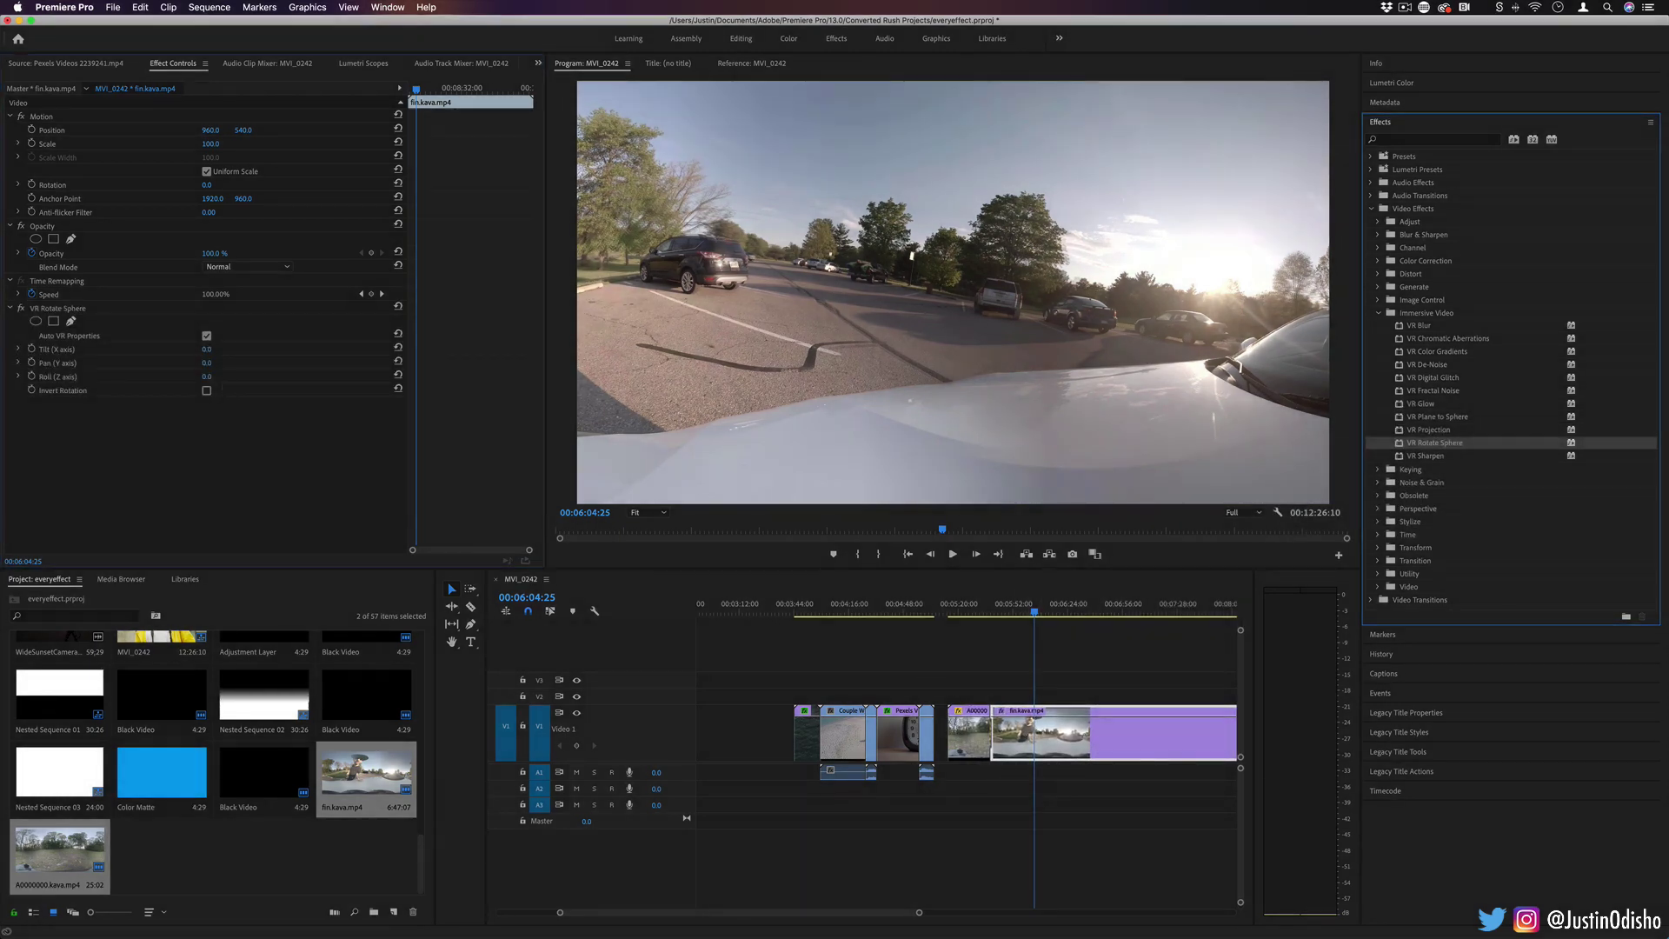
{"action": "left_click_drag", "start_coordinate": [209, 349], "coordinate": [323, 365]}
{"action": "mouse_move", "coordinate": [210, 374]}
{"action": "left_mouse_down"}
{"action": "mouse_move", "coordinate": [176, 374]}
{"action": "mouse_move", "coordinate": [193, 374]}
{"action": "left_mouse_up"}
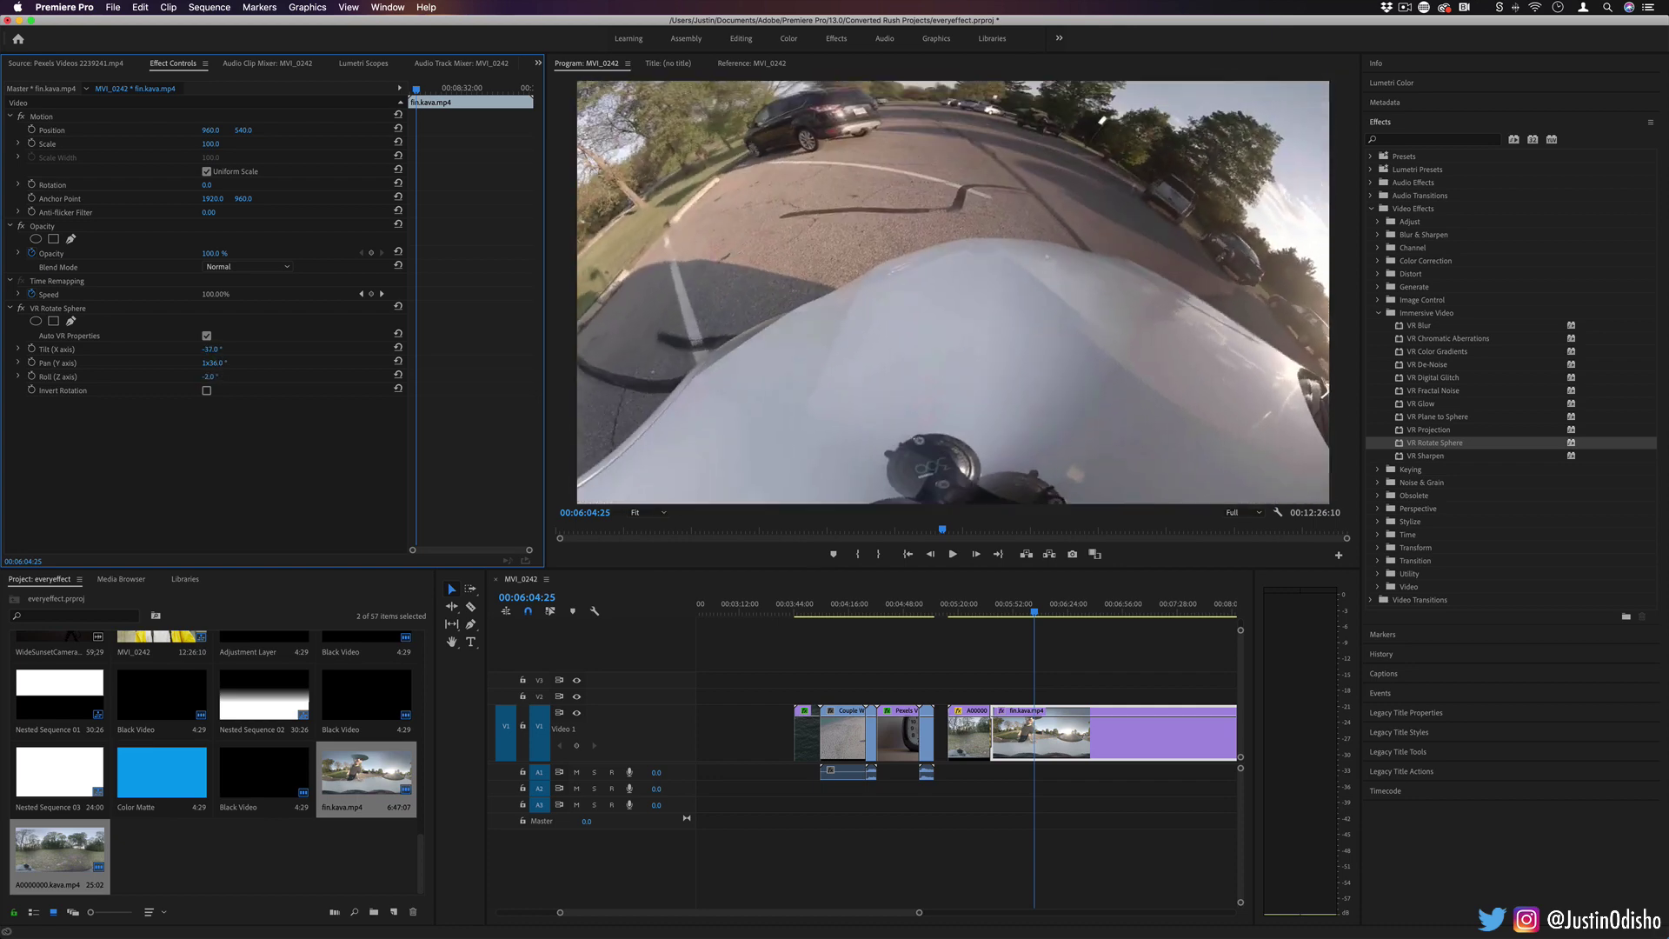
{"action": "left_click_drag", "start_coordinate": [220, 361], "coordinate": [278, 361]}
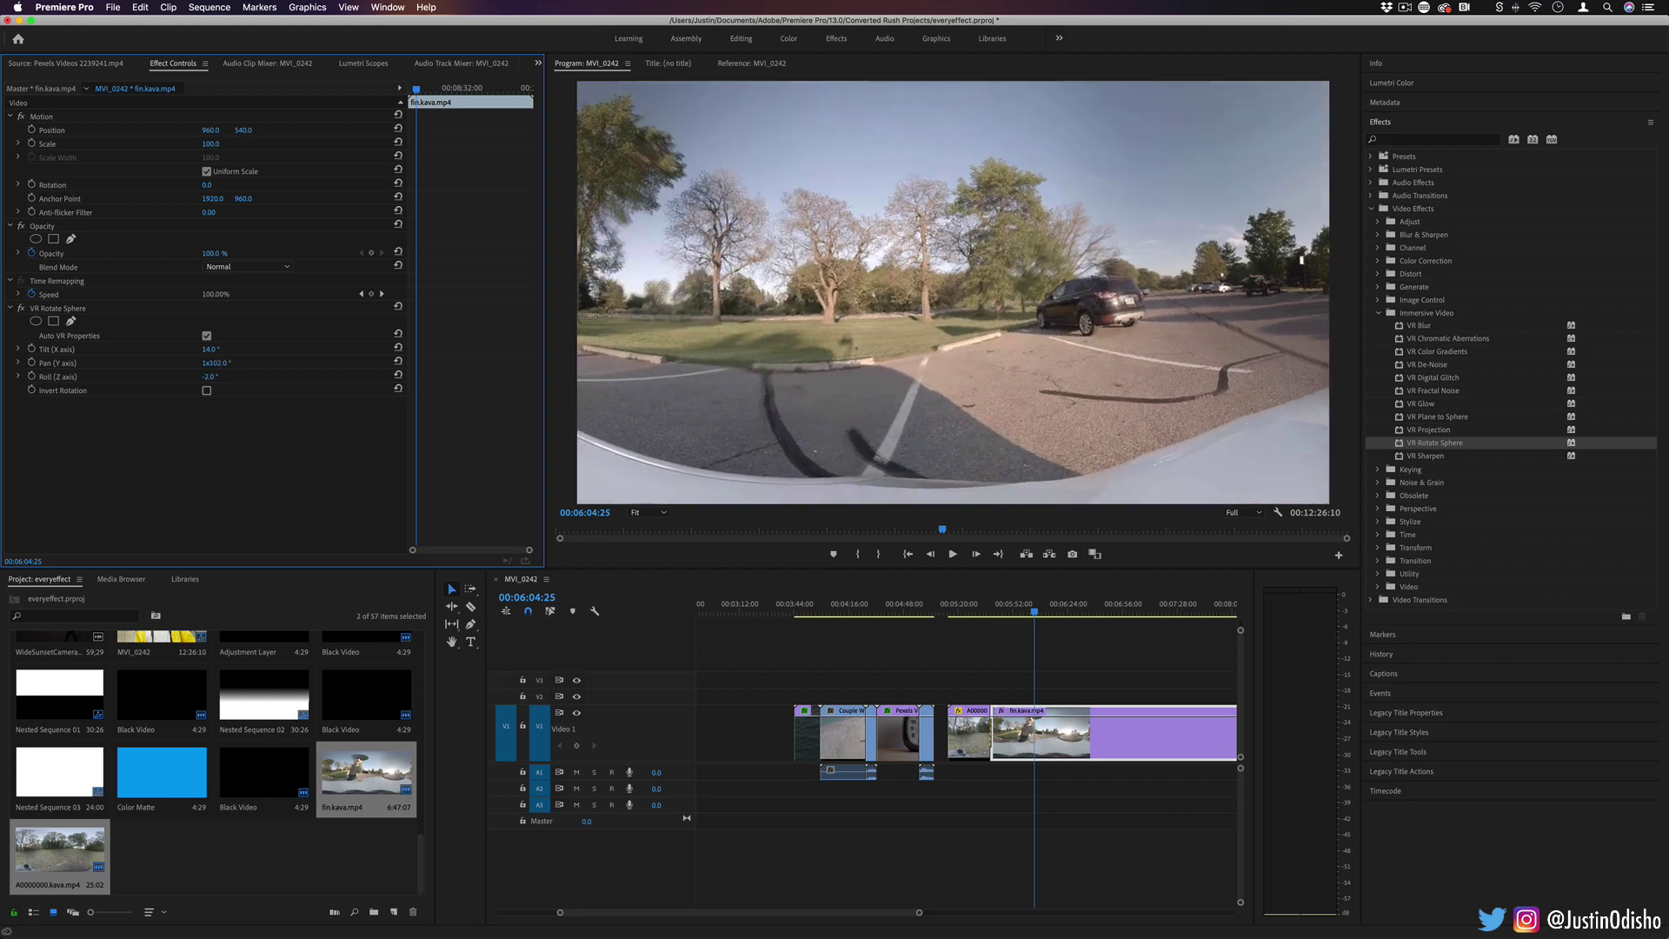
{"action": "left_click_drag", "start_coordinate": [379, 360], "coordinate": [0, 361]}
{"action": "mouse_move", "coordinate": [210, 363]}
{"action": "left_mouse_down"}
{"action": "mouse_move", "coordinate": [127, 362]}
{"action": "mouse_move", "coordinate": [268, 362]}
{"action": "mouse_move", "coordinate": [211, 363]}
{"action": "left_mouse_up"}
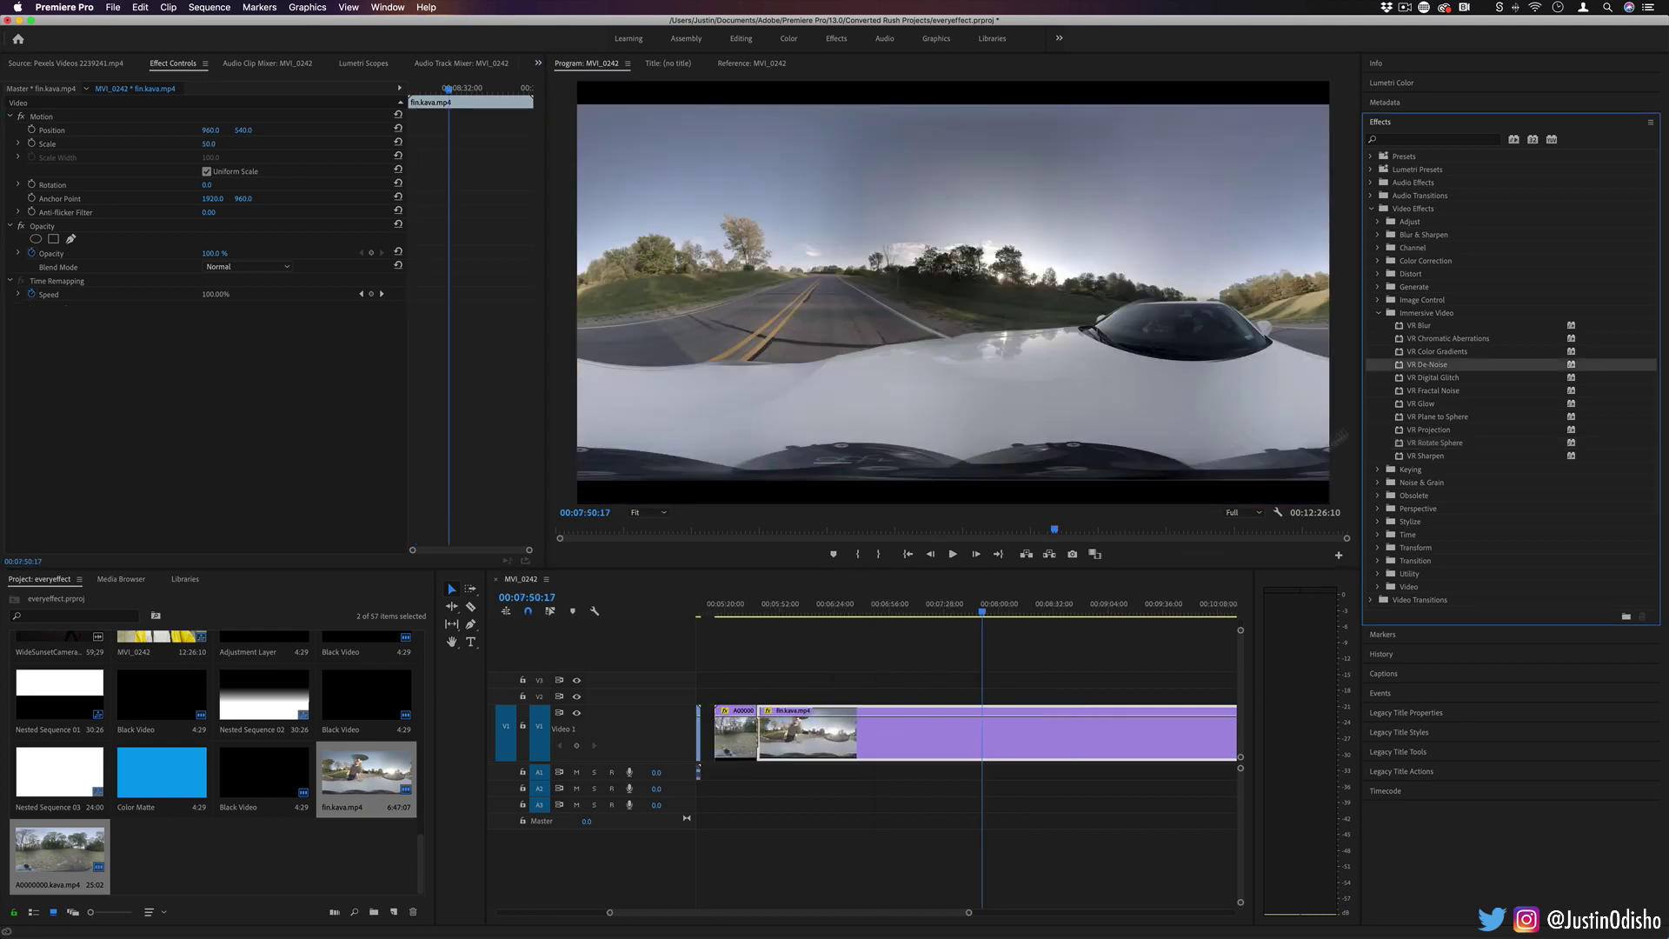
Apply VR Sharpen to the fin.kava.mp4 clip and raise its Sharpen Amount
{"action": "left_click", "coordinate": [1137, 589]}
{"action": "left_click_drag", "start_coordinate": [1426, 456], "coordinate": [956, 733]}
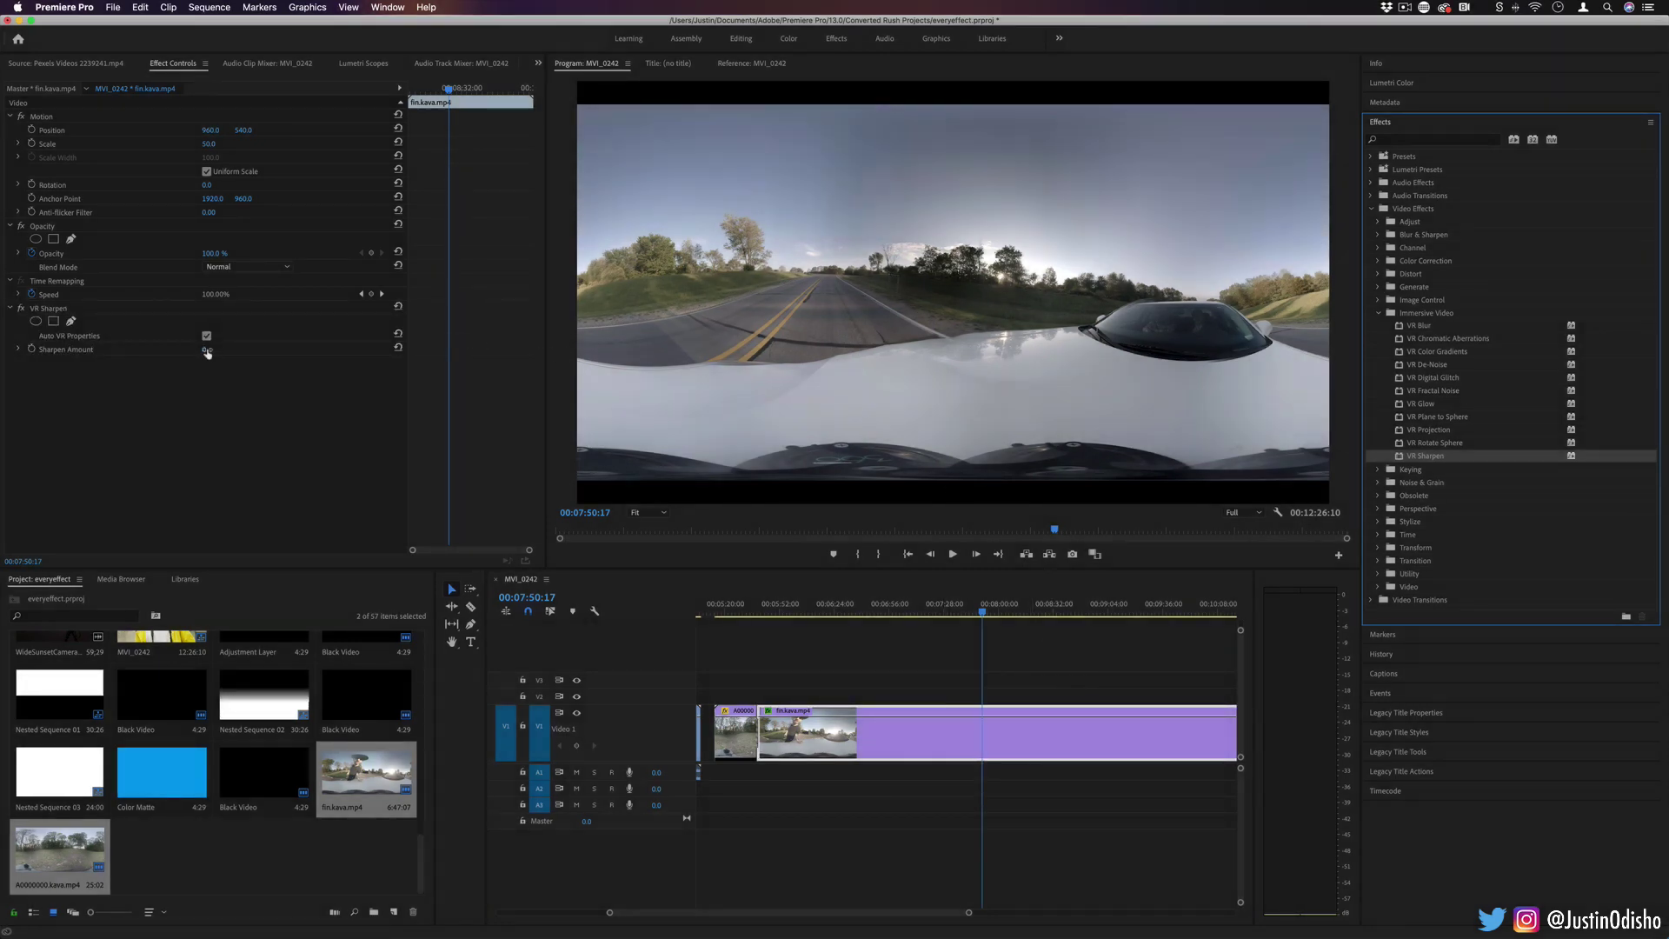
{"action": "left_click_drag", "start_coordinate": [207, 350], "coordinate": [256, 351]}
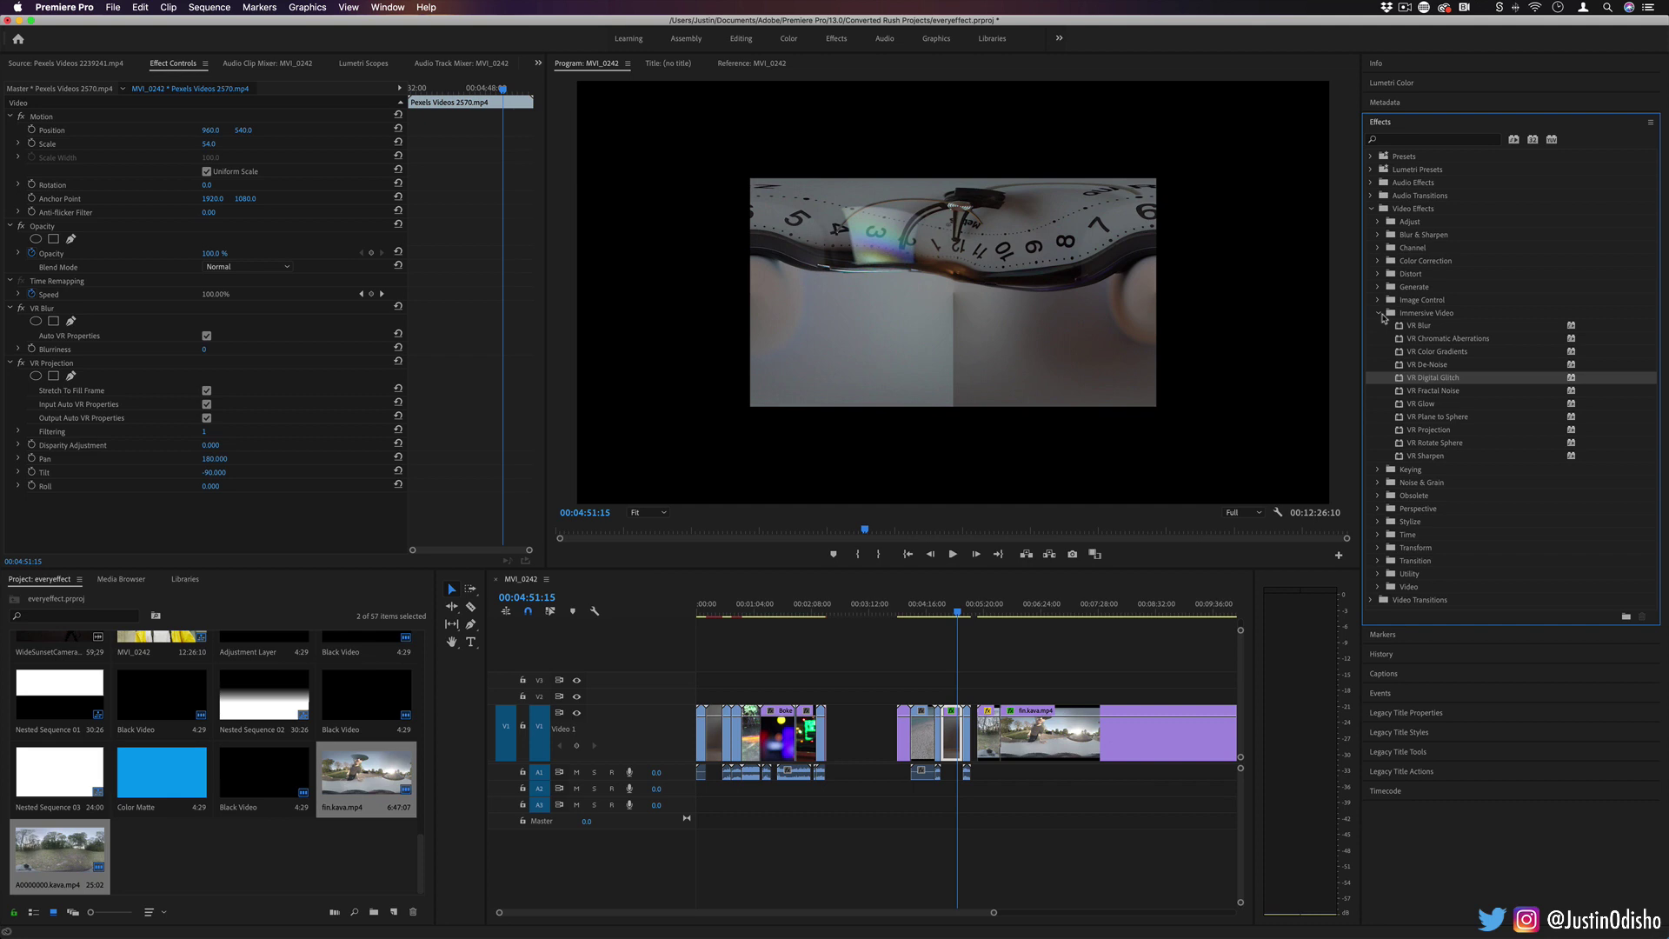
Collapse the Immersive Video effects folder and expand the Keying effects folder
{"action": "left_click", "coordinate": [1382, 313]}
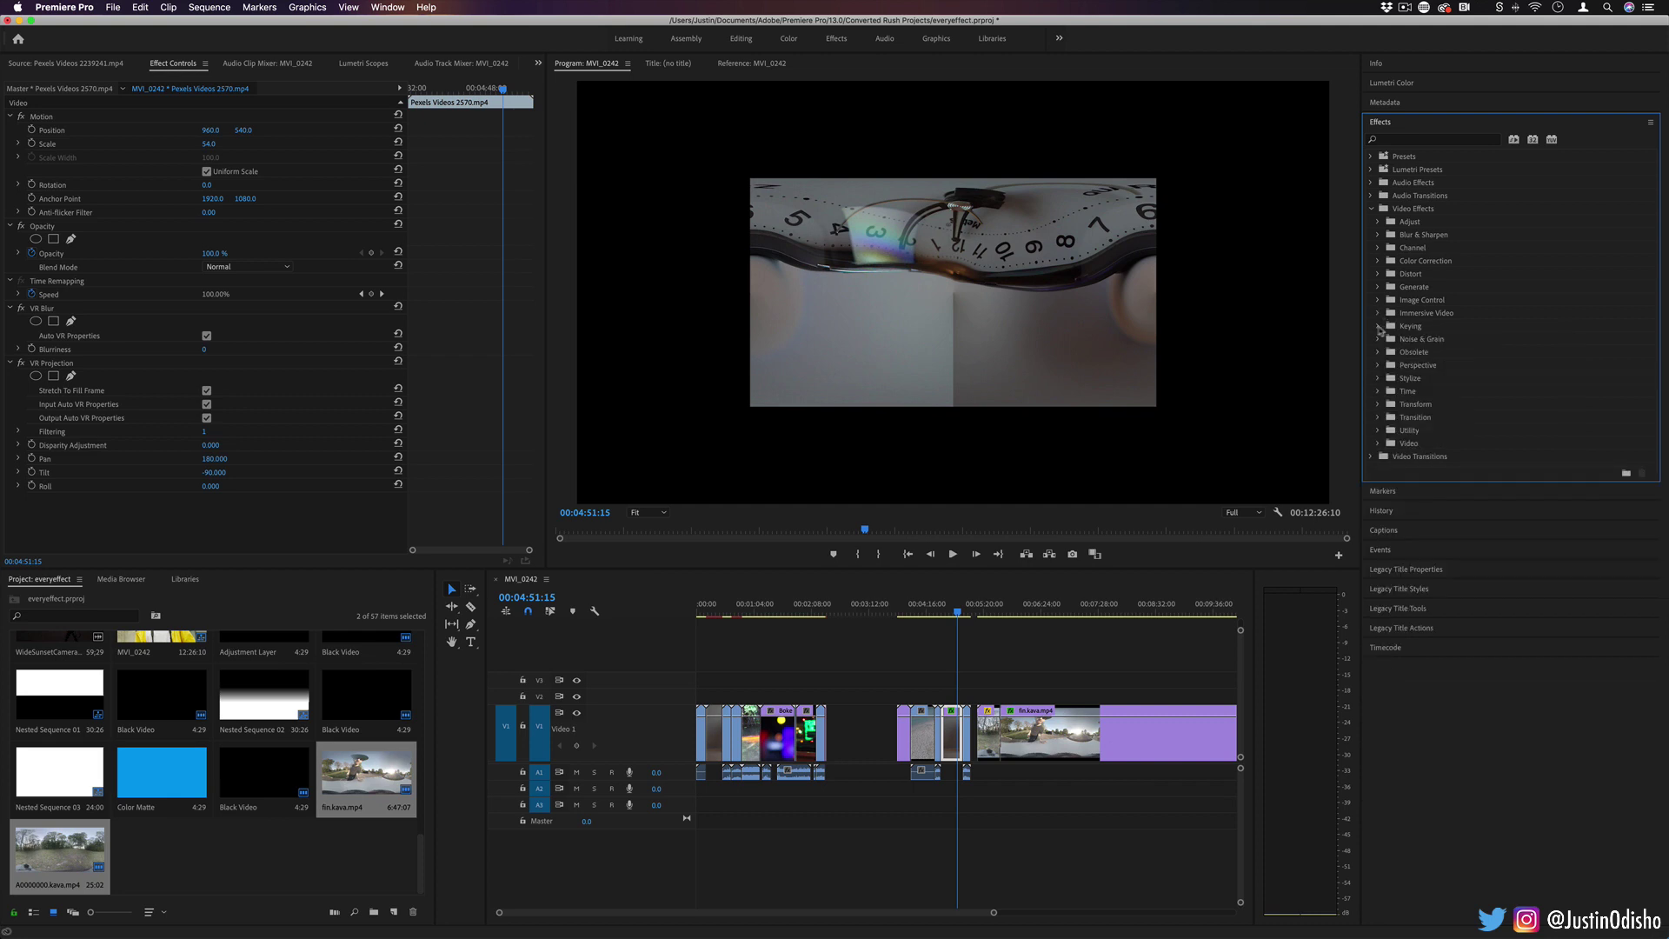
{"action": "left_click", "coordinate": [1378, 326]}
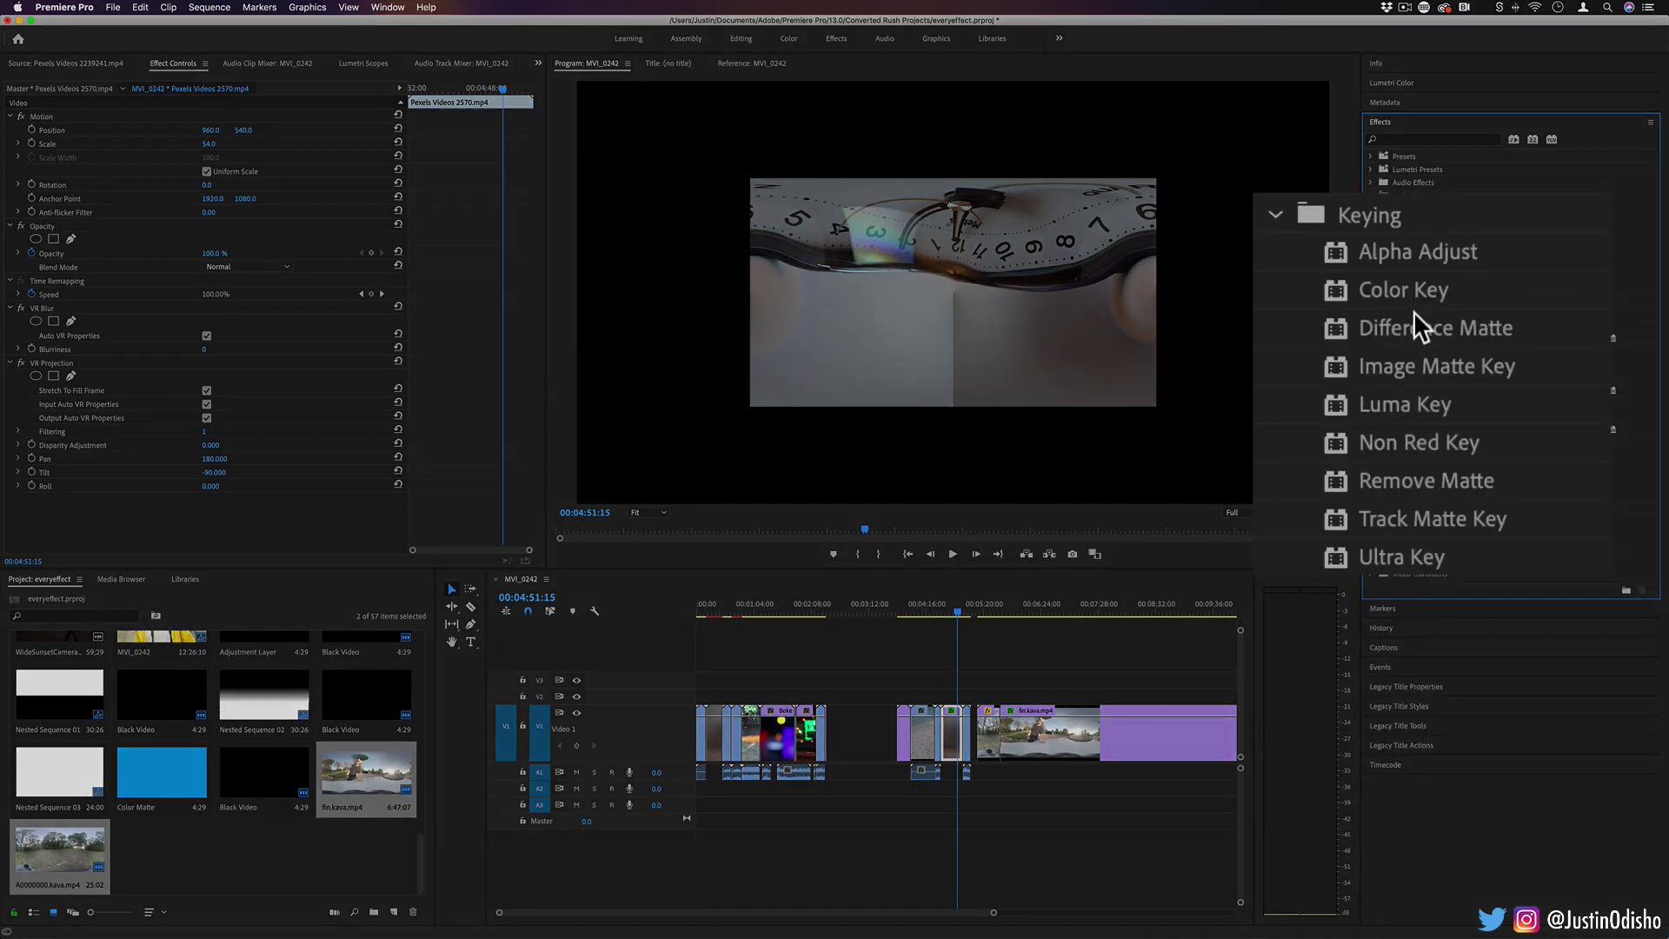